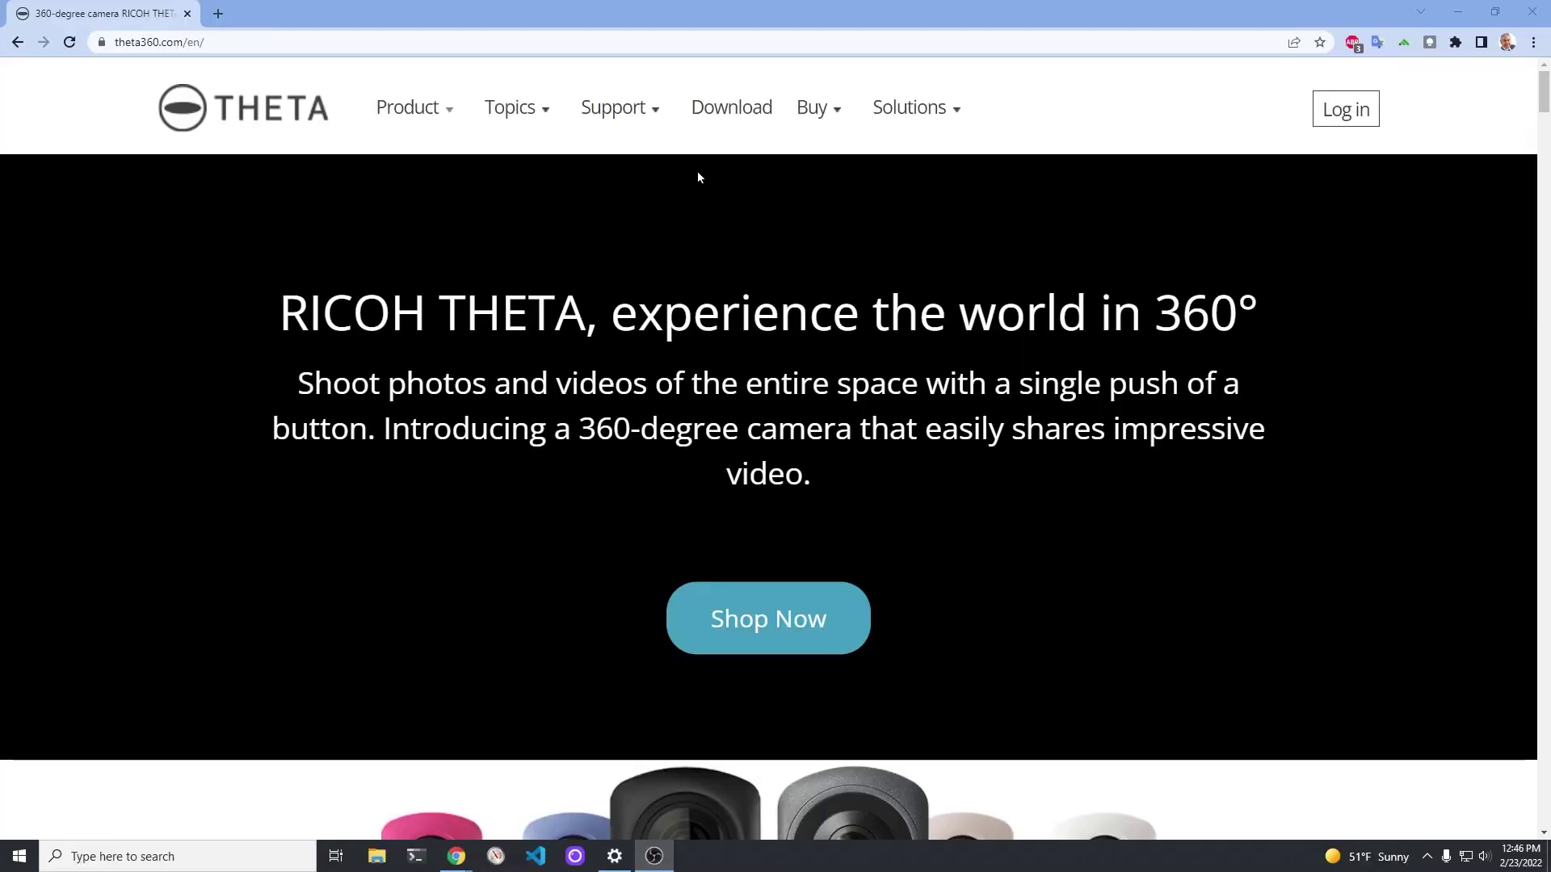
Open the THETA download page and follow the RICOH THETA UVC Driver link for the THETA Z1 to its FAQ page
{"action": "left_click", "coordinate": [197, 41]}
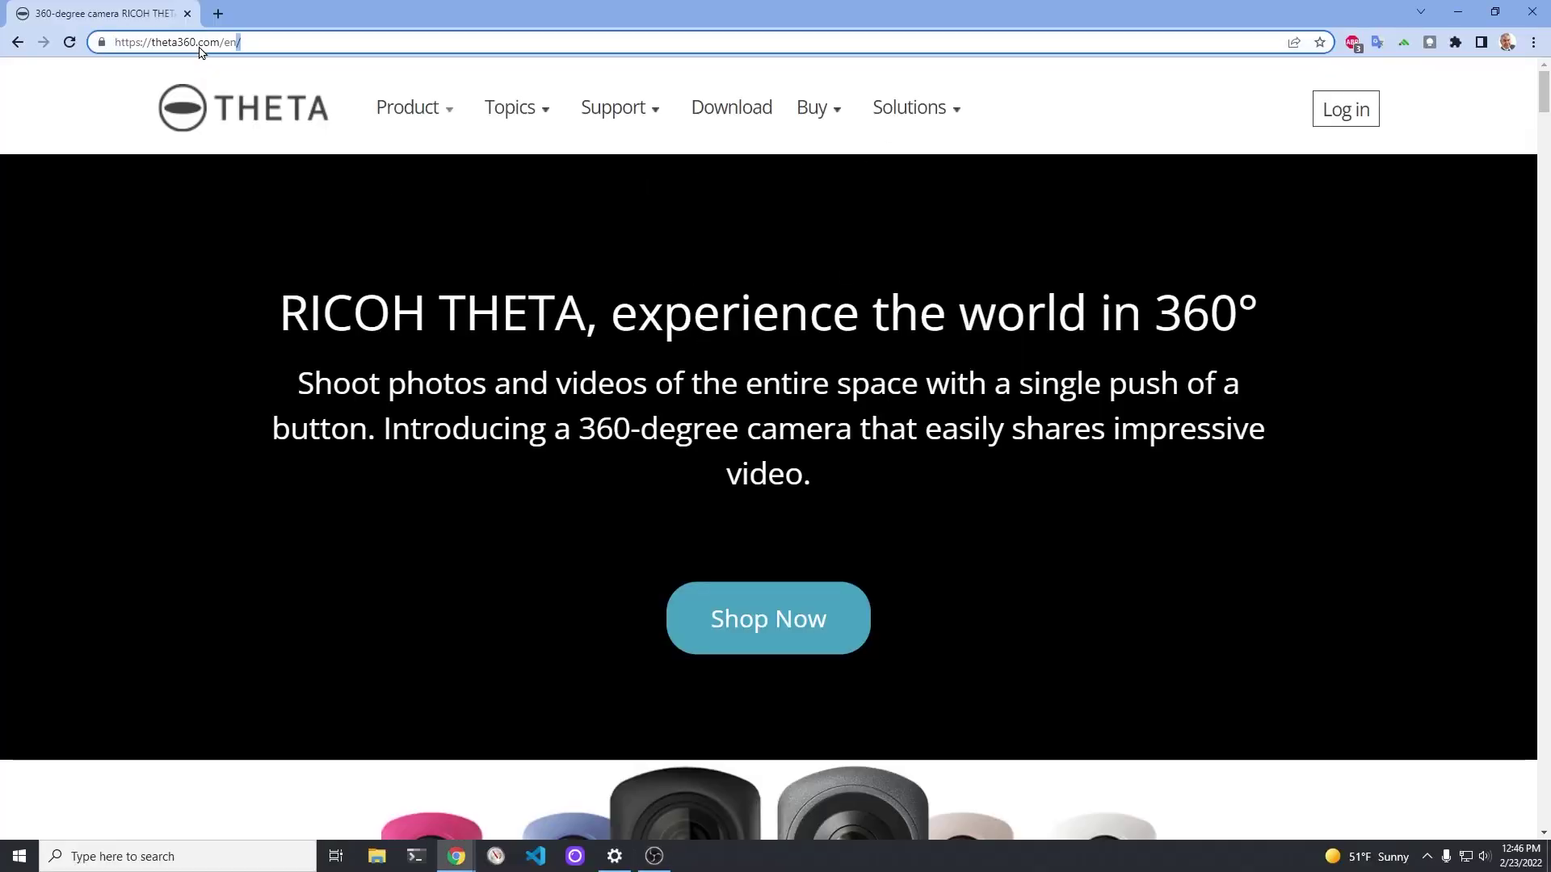
{"action": "left_click", "coordinate": [737, 120]}
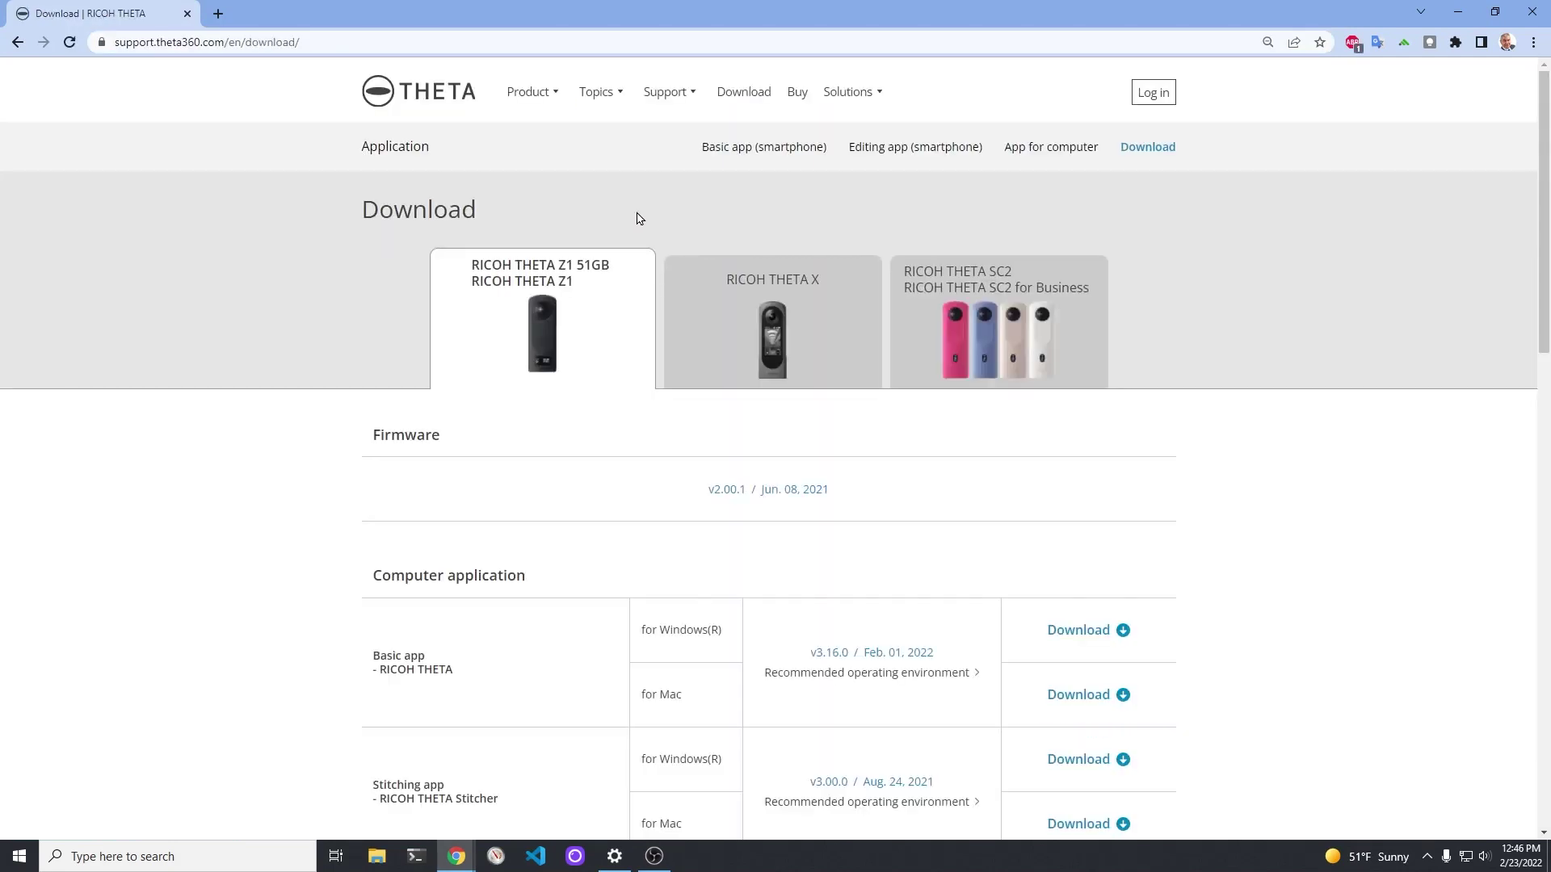
{"action": "scroll", "coordinate": [633, 215], "scroll_direction": "down", "scroll_amount": 1}
{"action": "scroll", "coordinate": [636, 220], "scroll_direction": "down", "scroll_amount": 4}
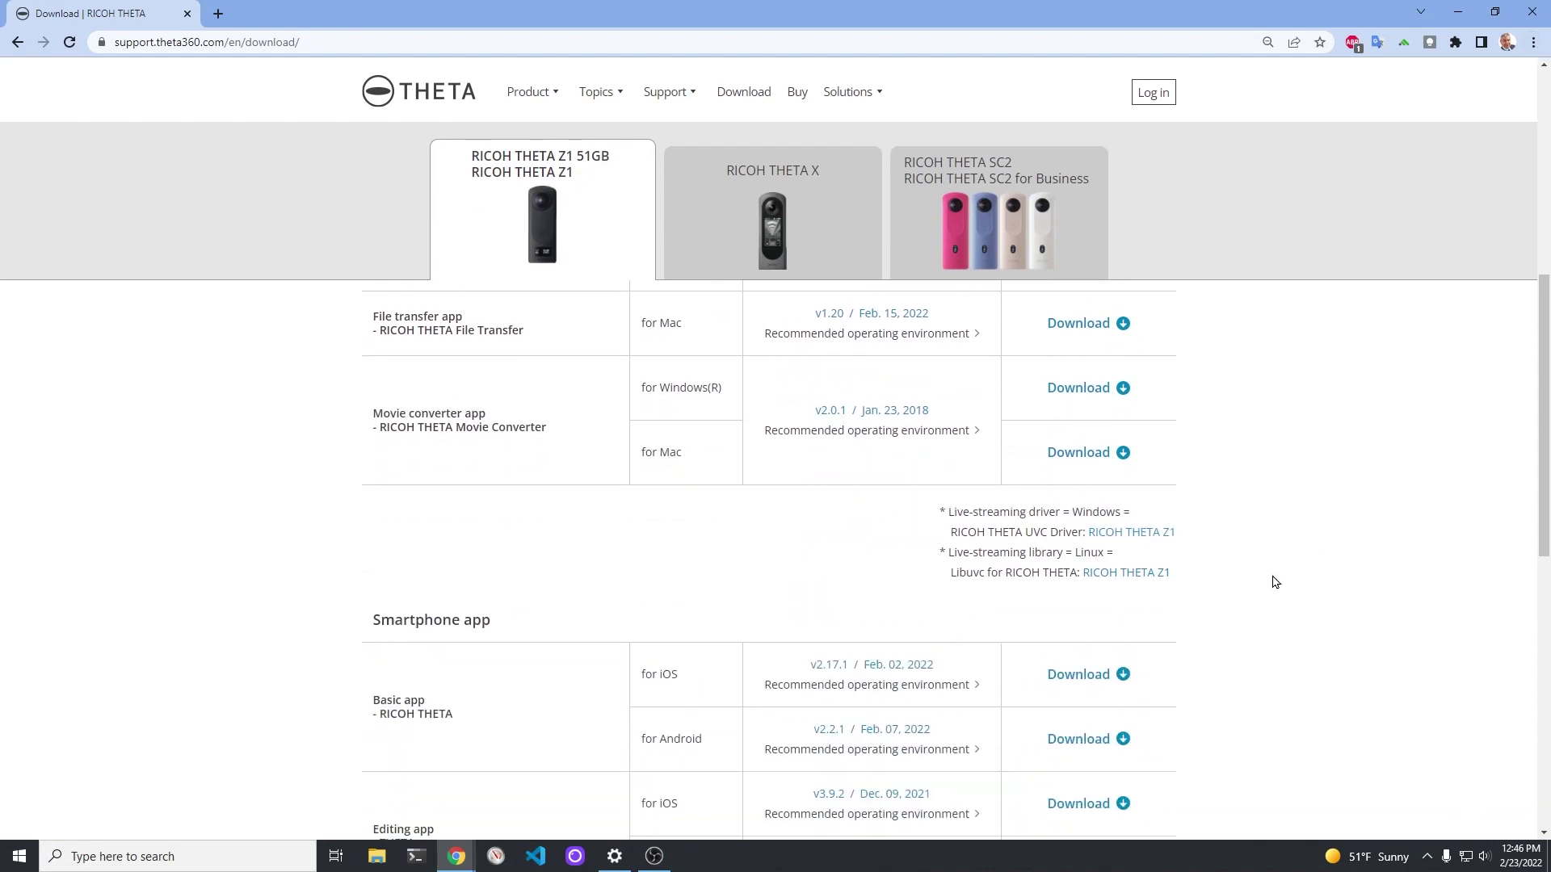
{"action": "key", "text": "ctrl+0"}
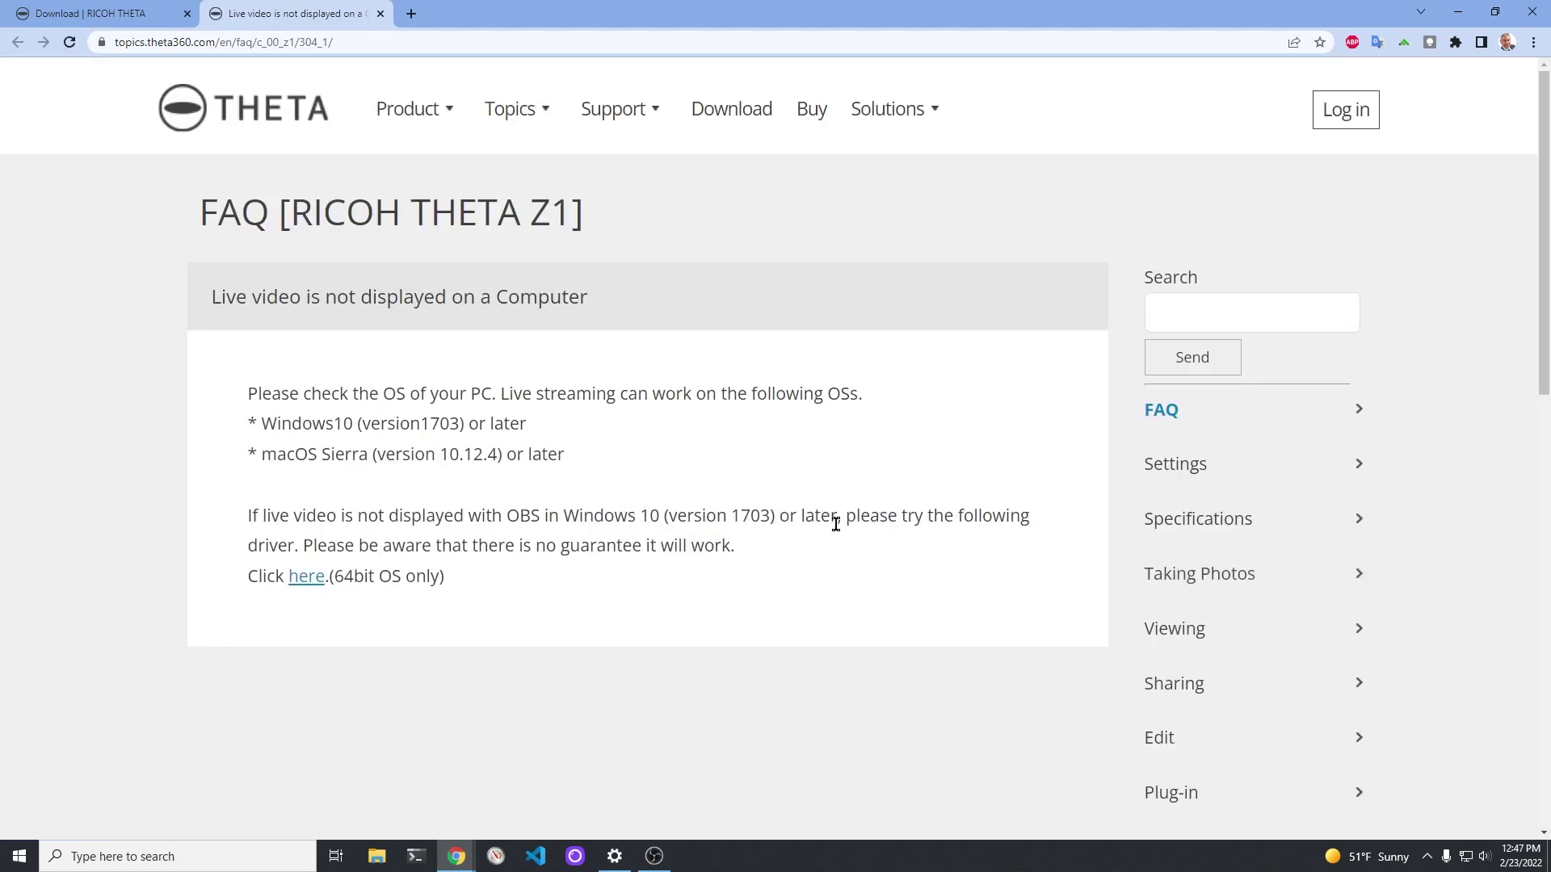
Download the 64-bit live-streaming driver linked in the FAQ article and show it in its folder
{"action": "left_click", "coordinate": [317, 588]}
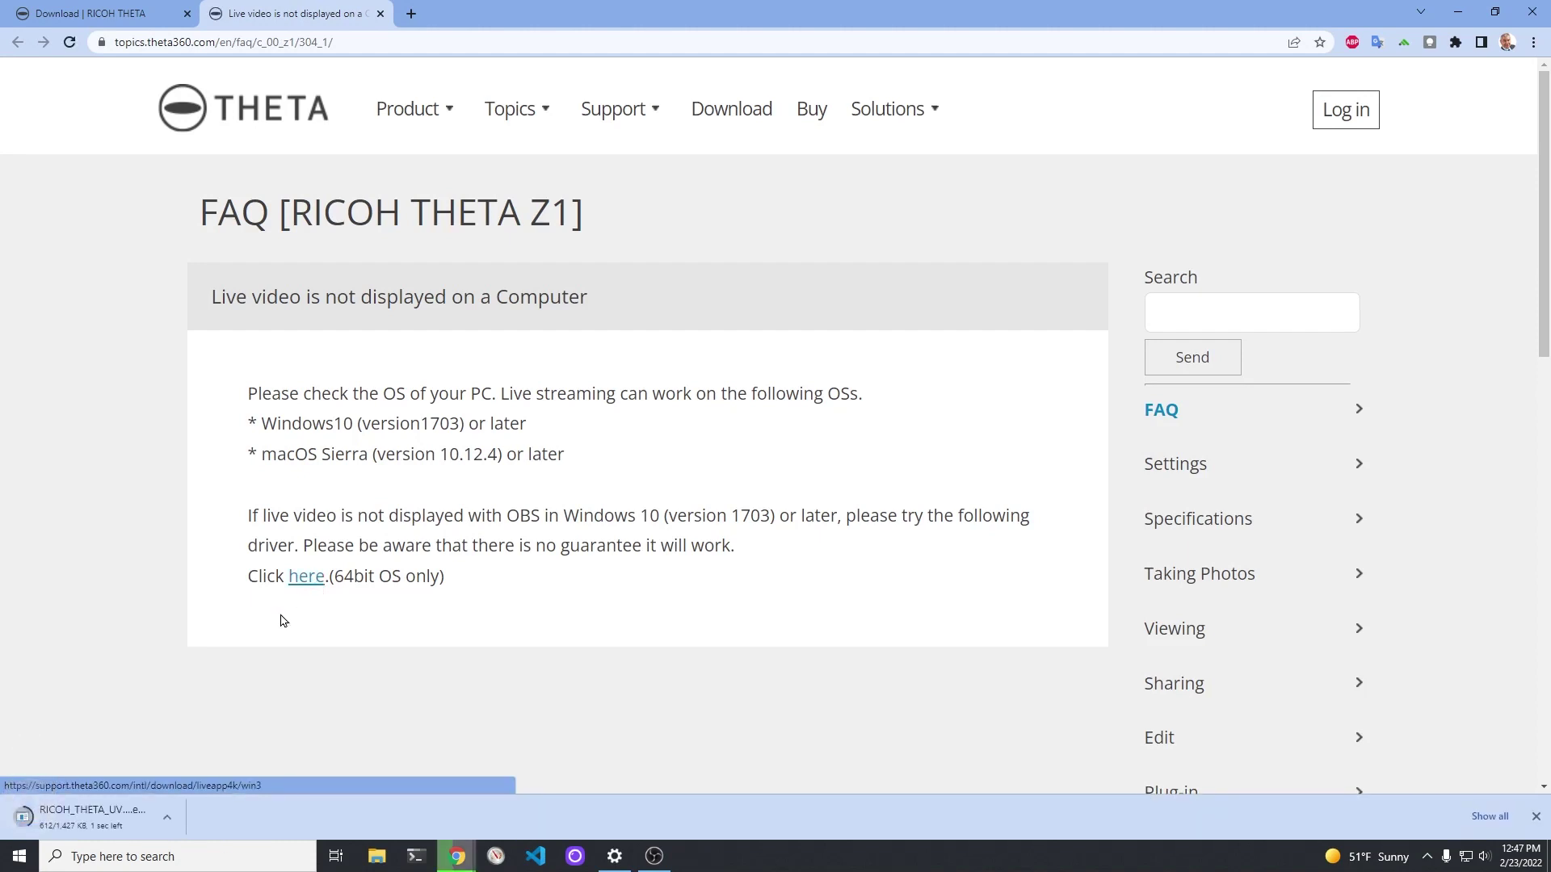
{"action": "left_click", "coordinate": [172, 817]}
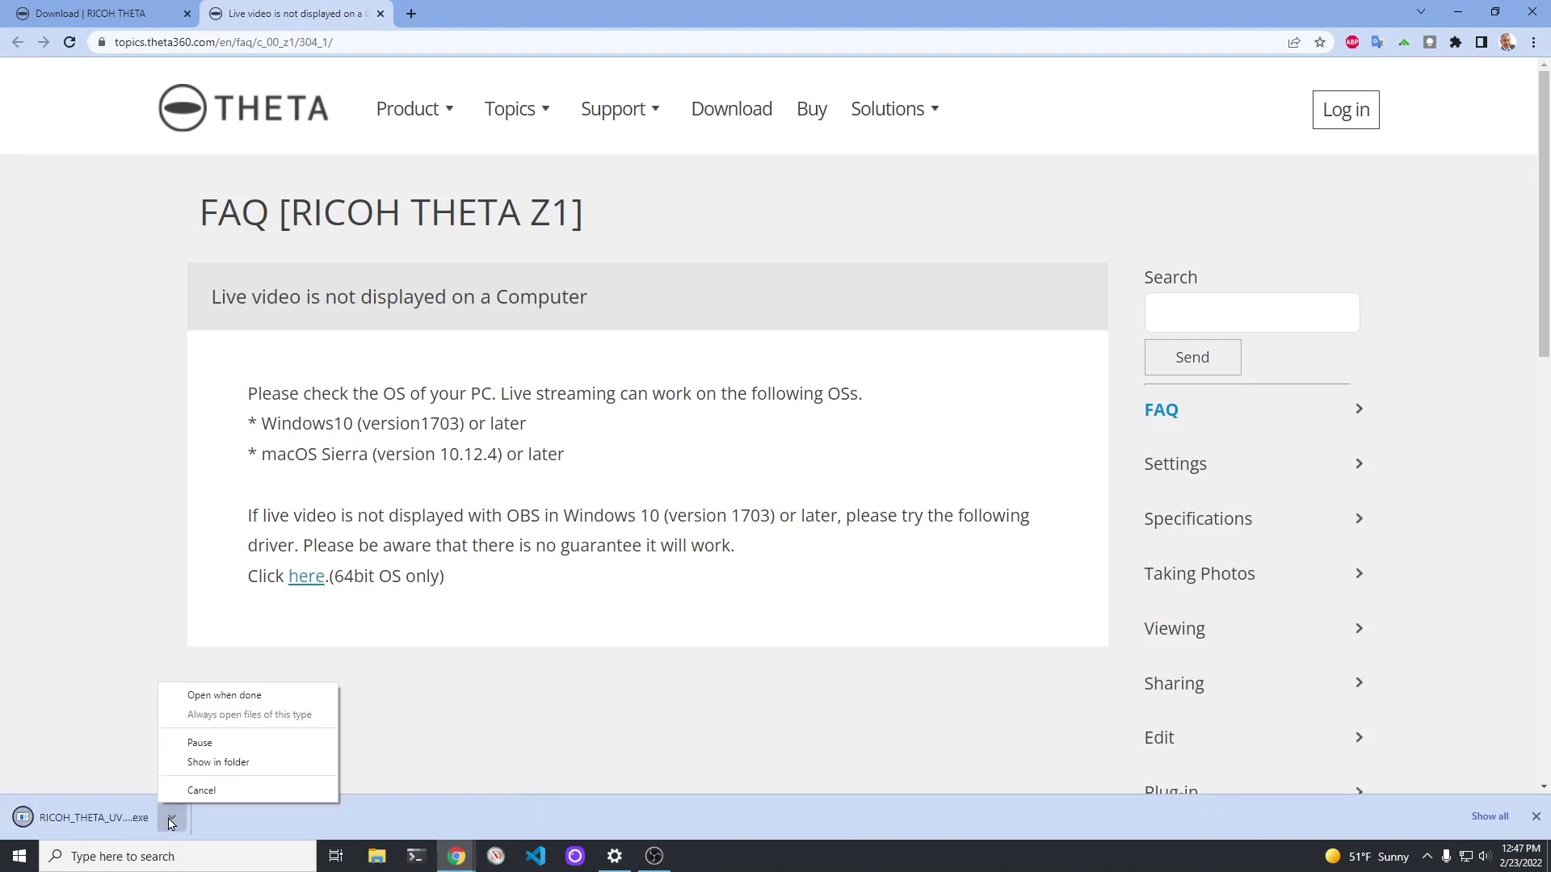
{"action": "left_click", "coordinate": [230, 763]}
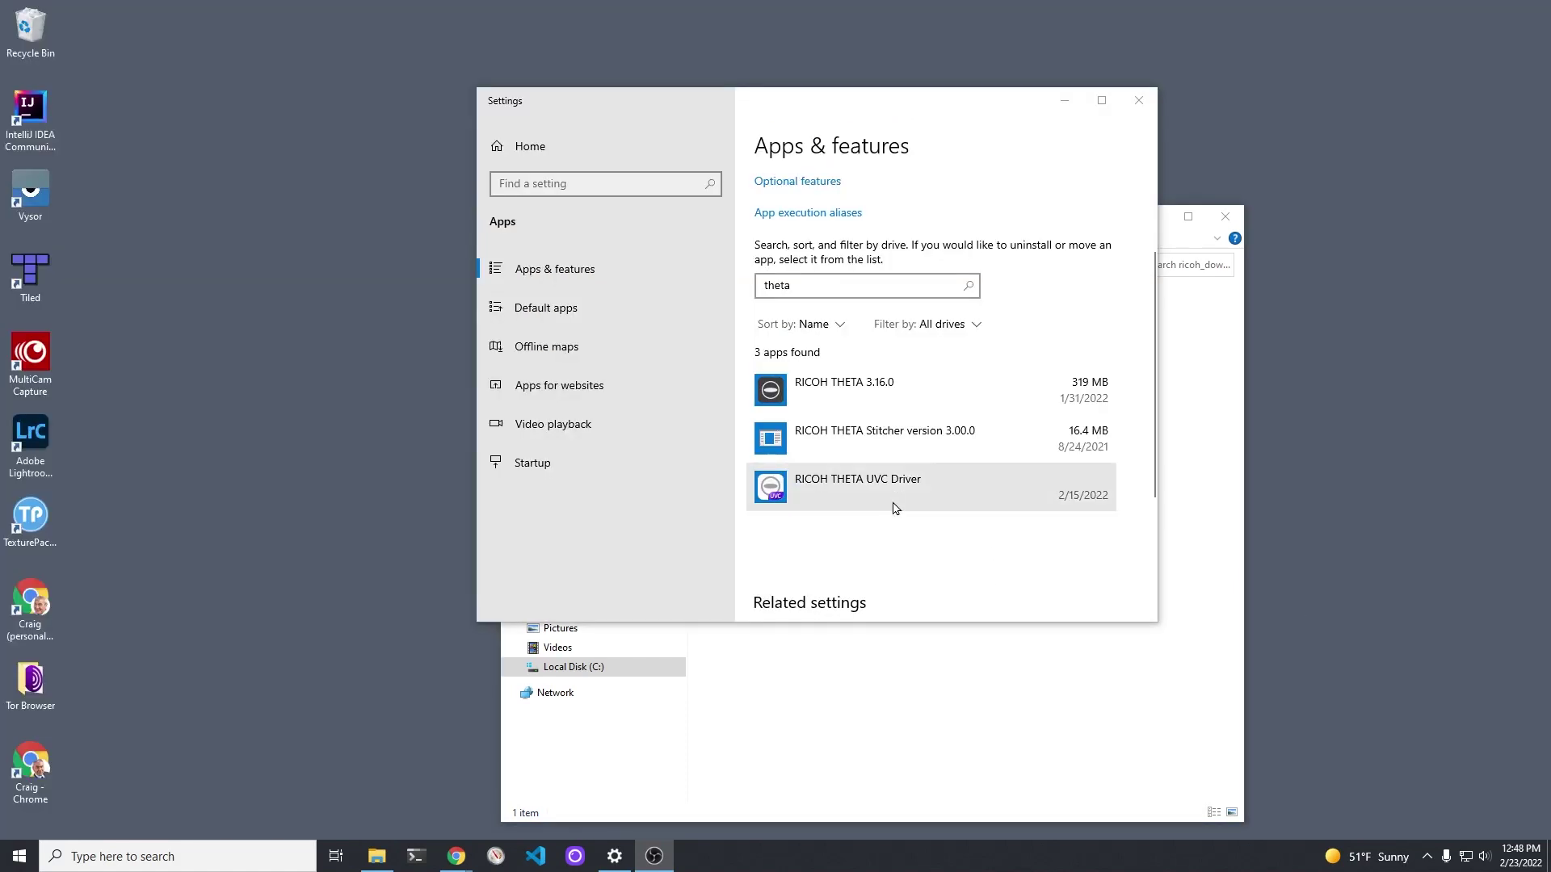
Look up the RICOH THETA UVC Driver among the installed Windows apps matching "theta"
{"action": "left_click", "coordinate": [890, 496]}
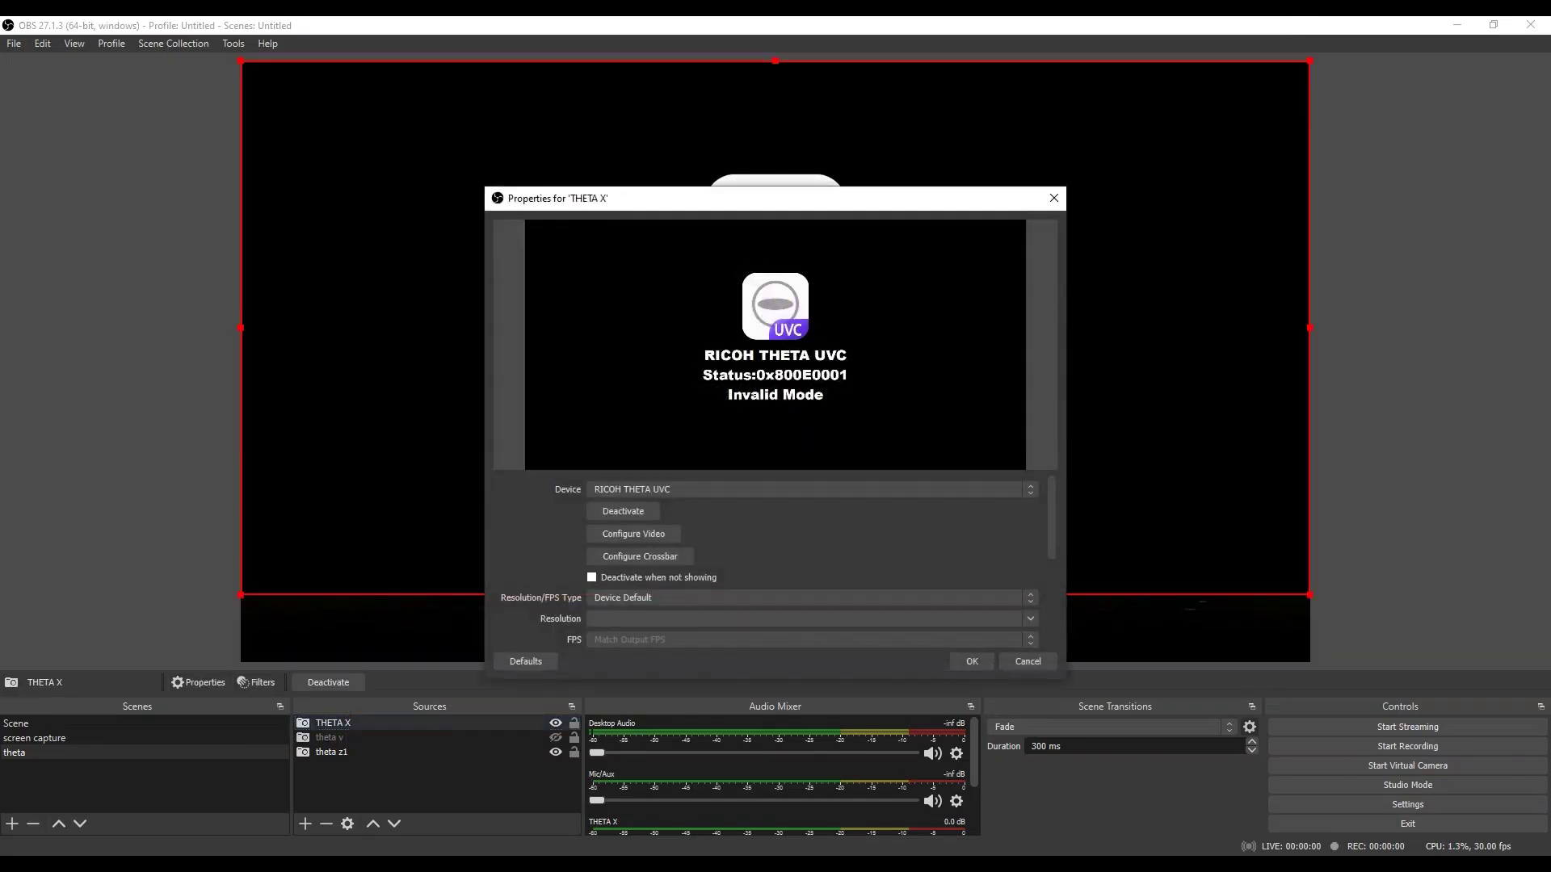
Try RICOH THETA X as the device of the THETA X source in OBS, and set it back to RICOH THETA UVC
{"action": "left_click", "coordinate": [812, 488]}
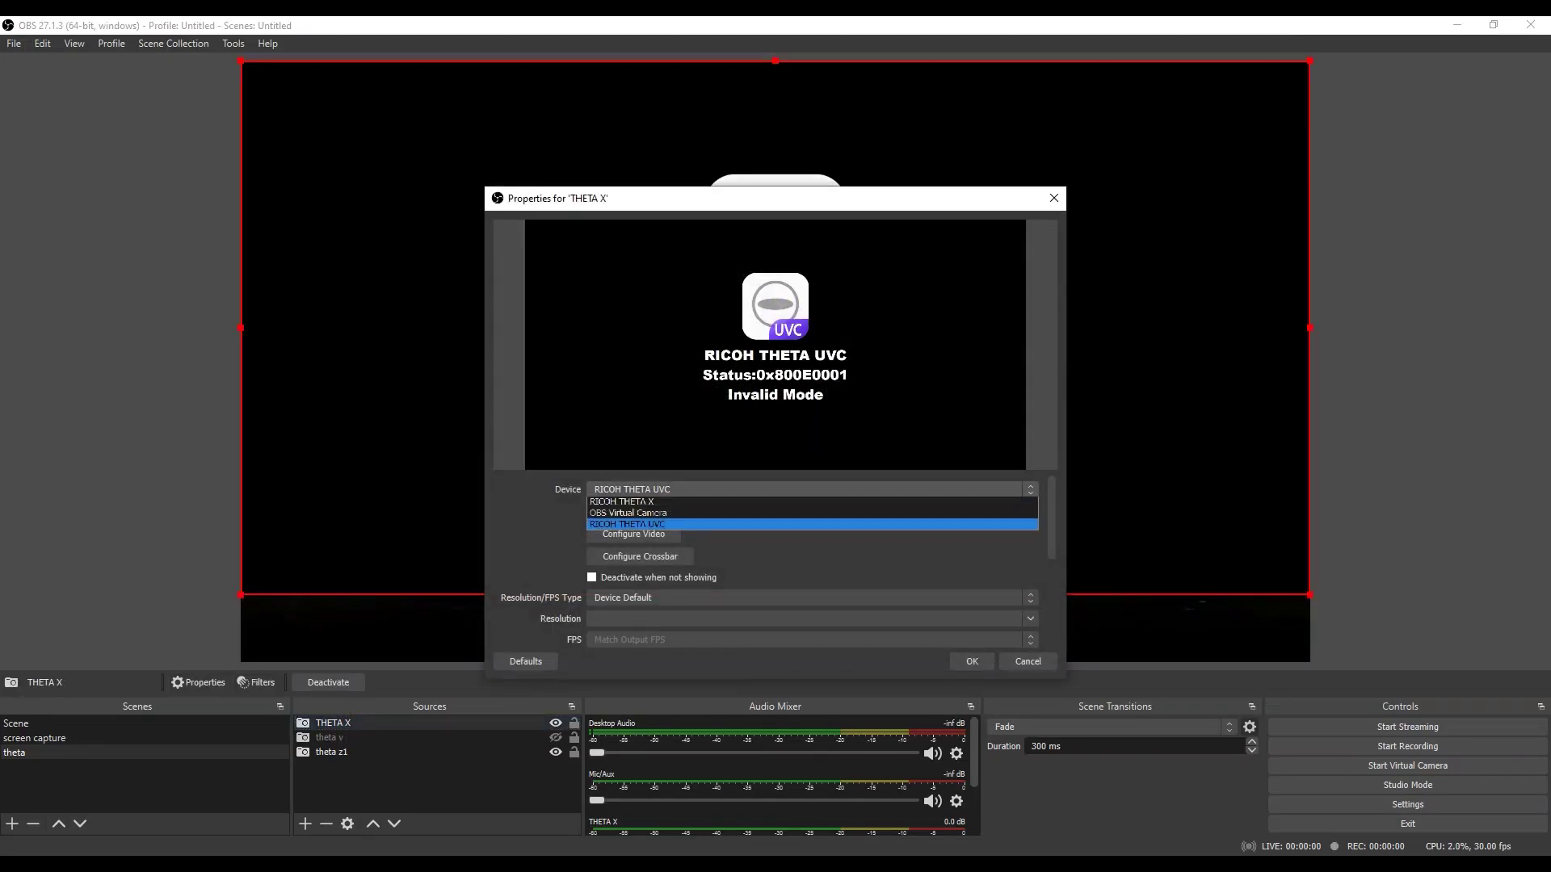
{"action": "left_click", "coordinate": [621, 503]}
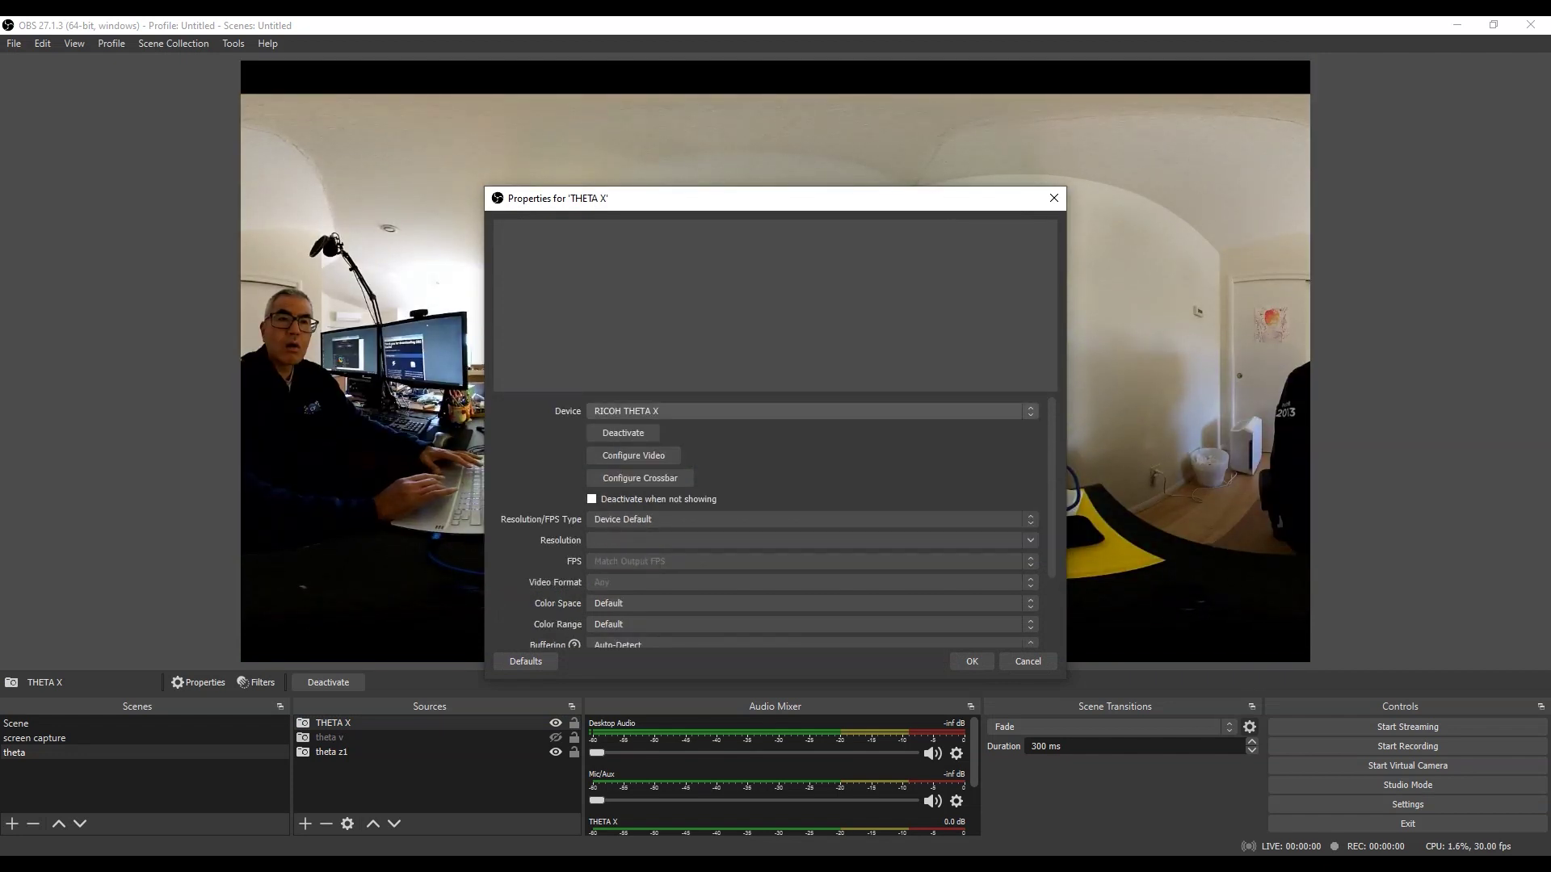
{"action": "left_click", "coordinate": [812, 411]}
{"action": "key", "text": "Down"}
{"action": "key", "text": "Down"}
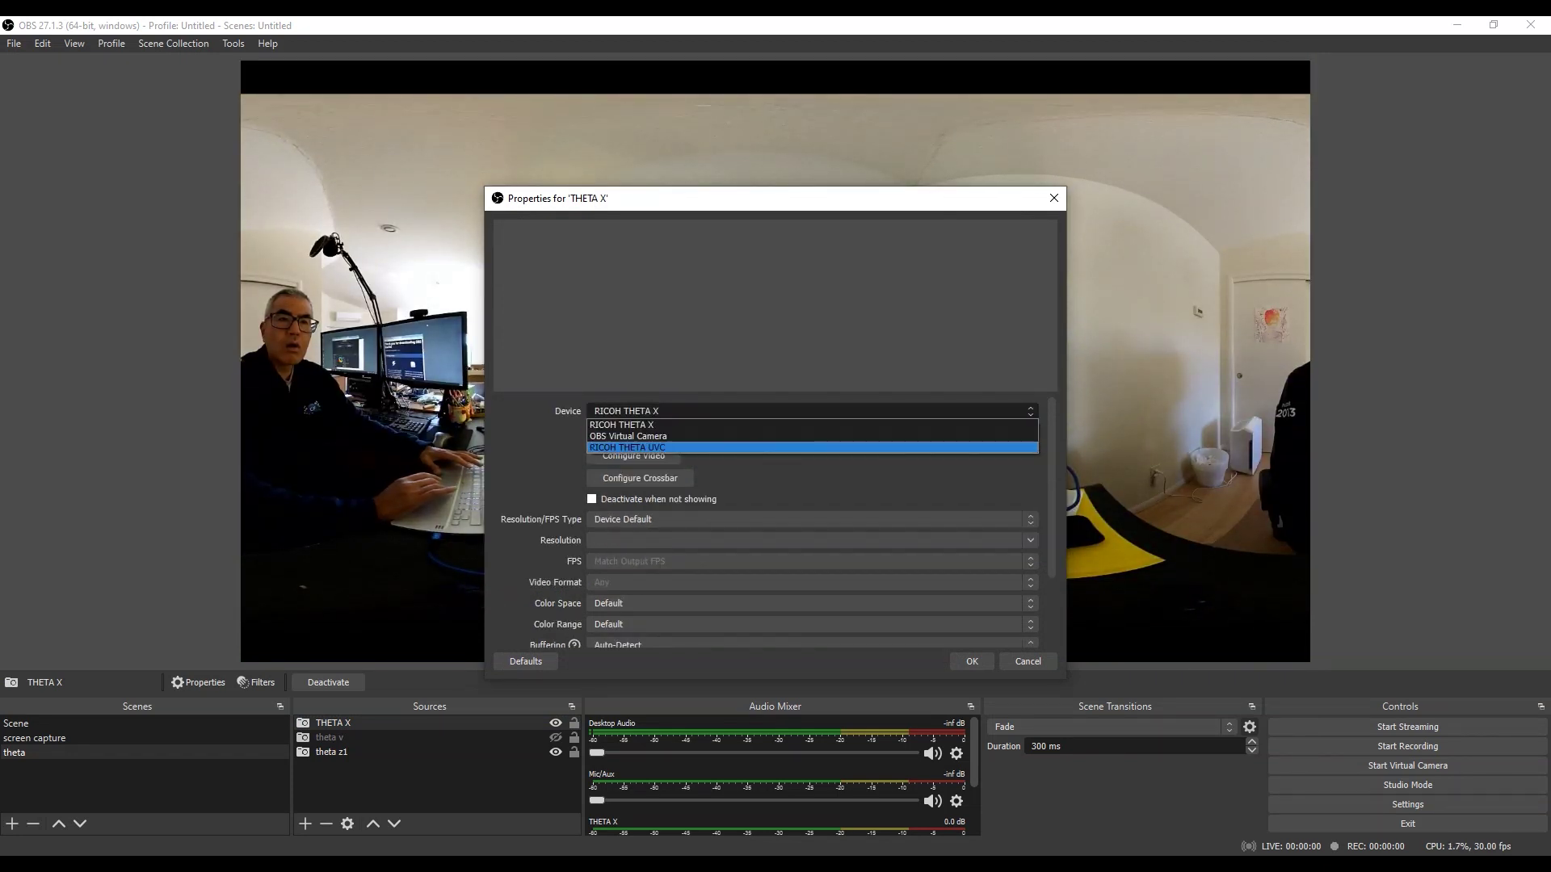
{"action": "key", "text": "Return"}
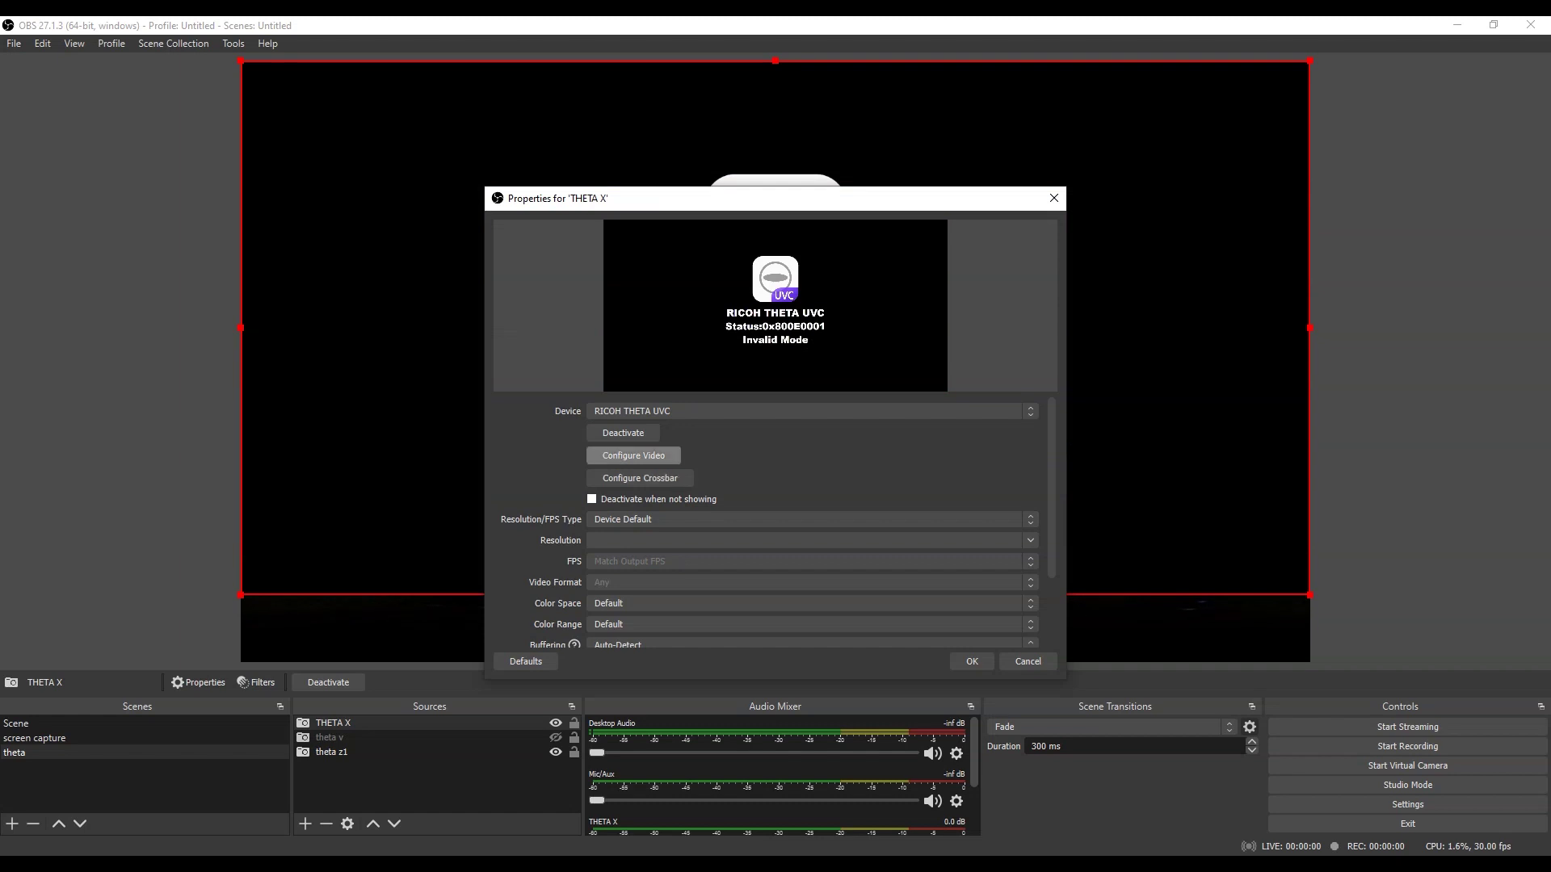
Set the THETA X source's resolution/FPS type to Custom and its resolution to 1920x960
{"action": "scroll", "coordinate": [778, 521], "scroll_direction": "down", "scroll_amount": 1}
{"action": "left_click", "coordinate": [811, 488]}
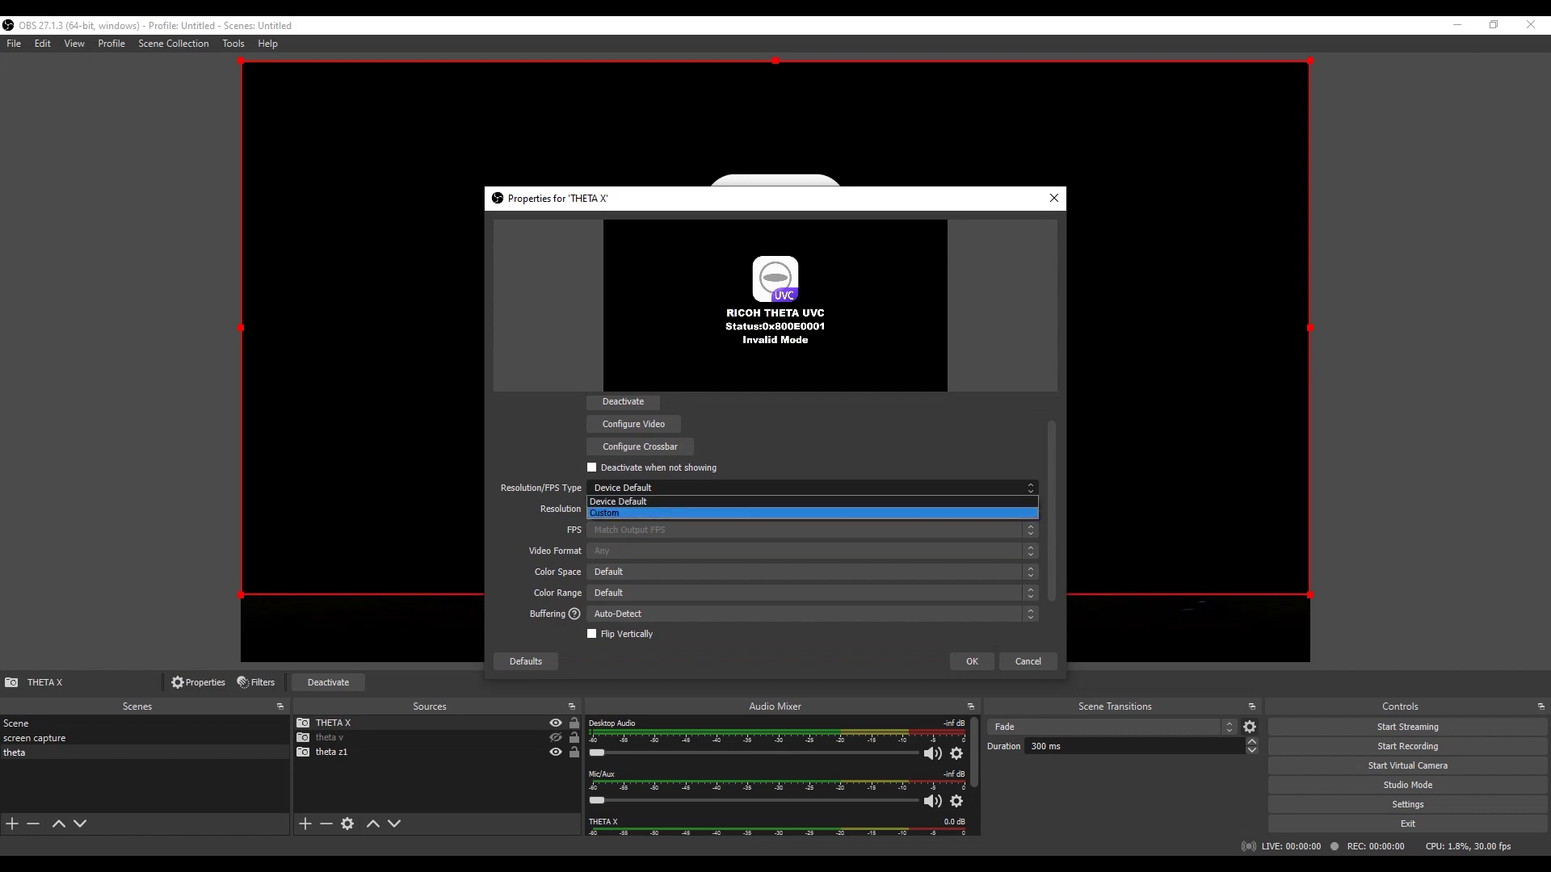
{"action": "left_click", "coordinate": [604, 513]}
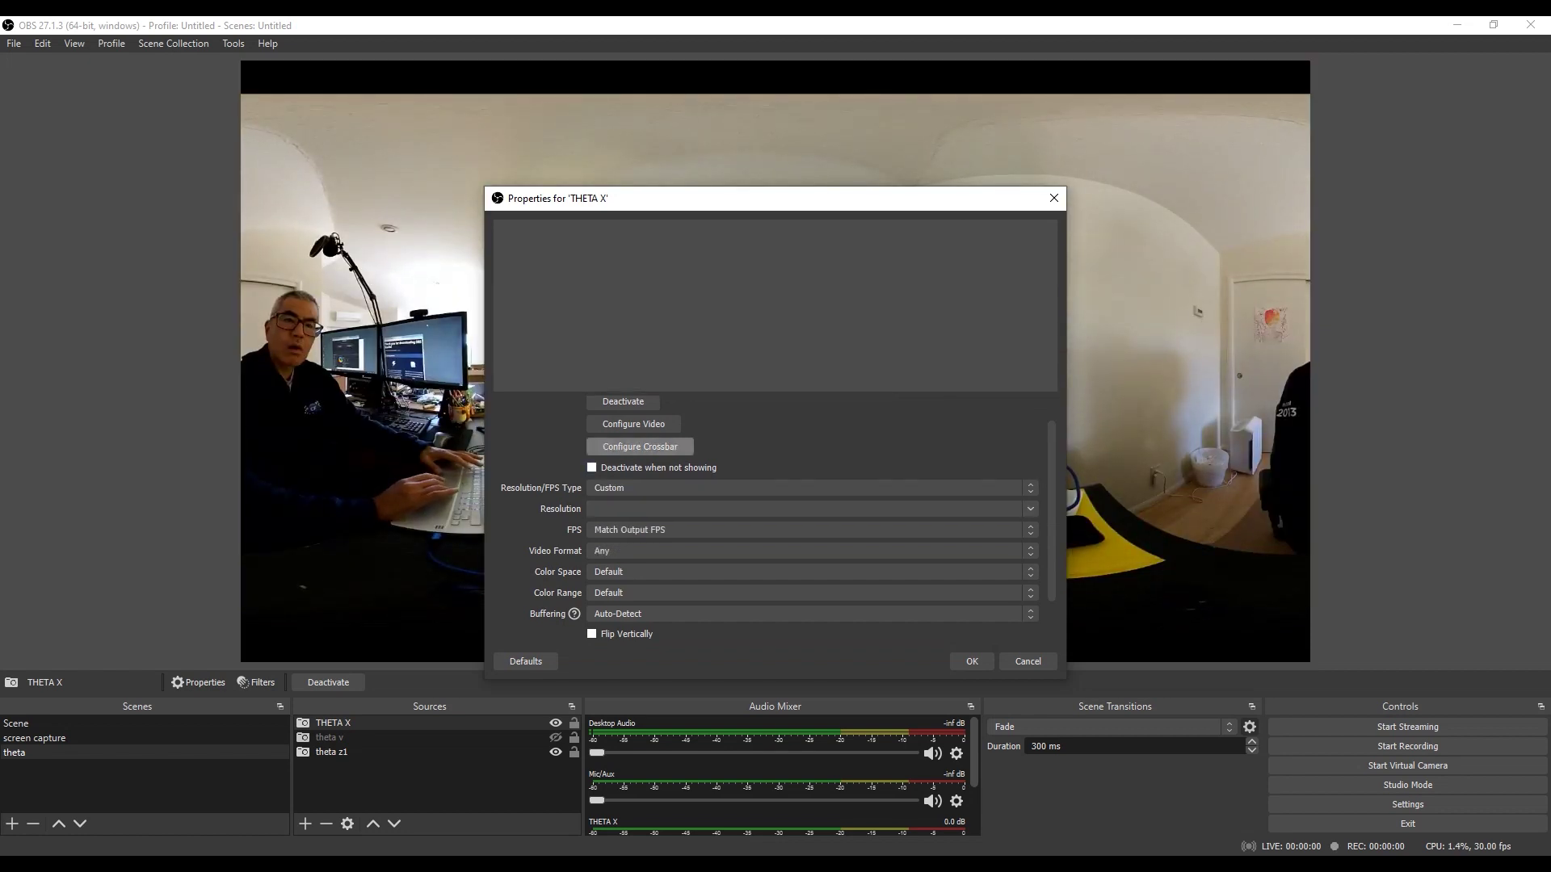
{"action": "scroll", "coordinate": [633, 420], "scroll_direction": "up", "scroll_amount": 1}
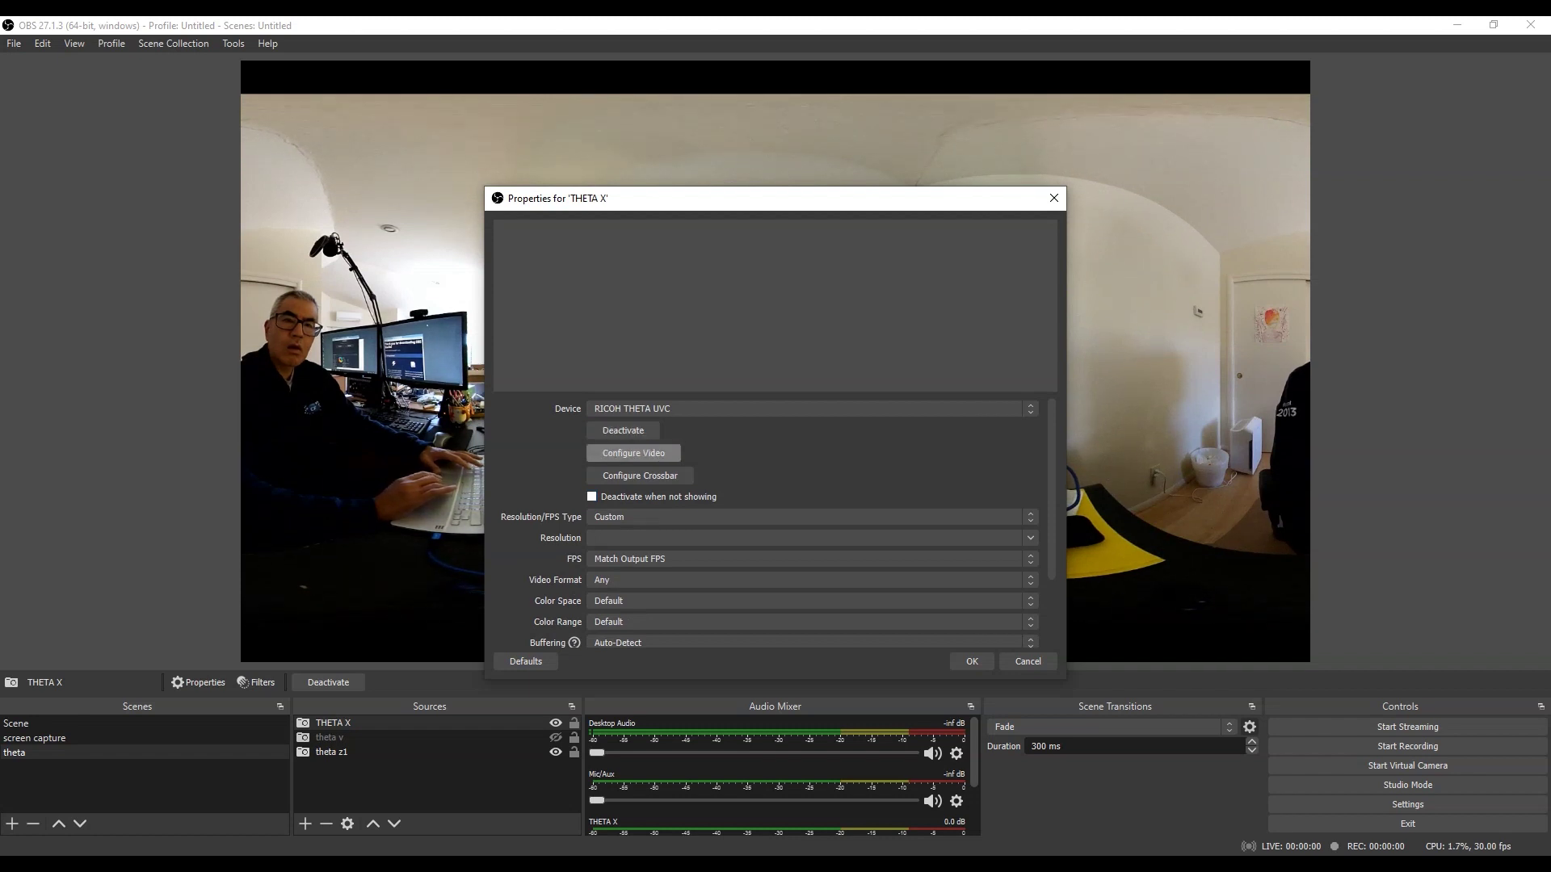
{"action": "left_click", "coordinate": [633, 452]}
{"action": "left_click", "coordinate": [633, 453]}
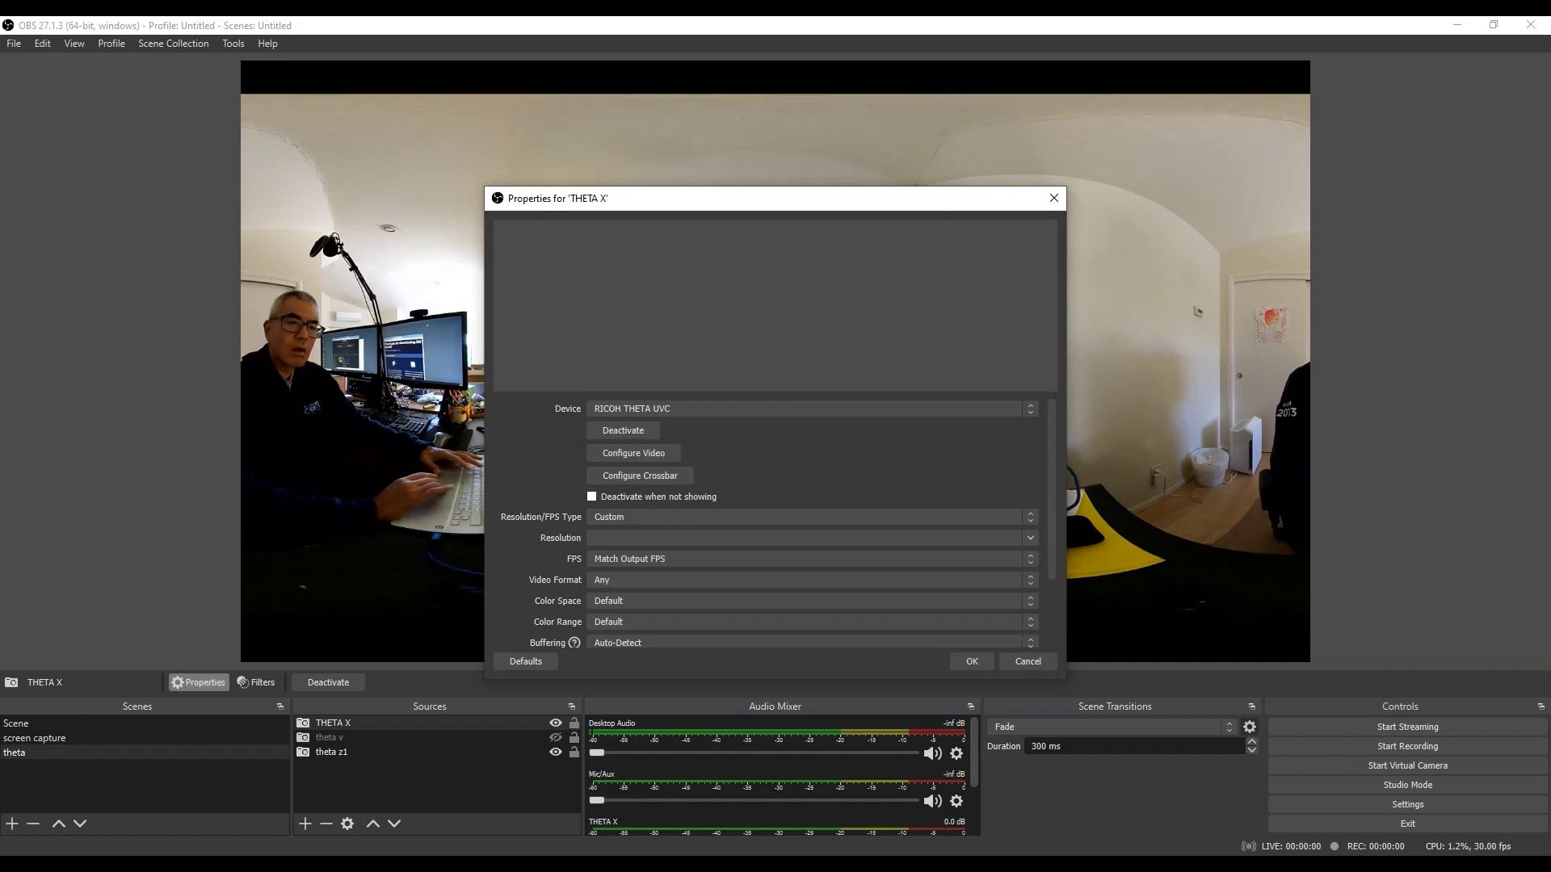
{"action": "scroll", "coordinate": [772, 525], "scroll_direction": "down", "scroll_amount": 2}
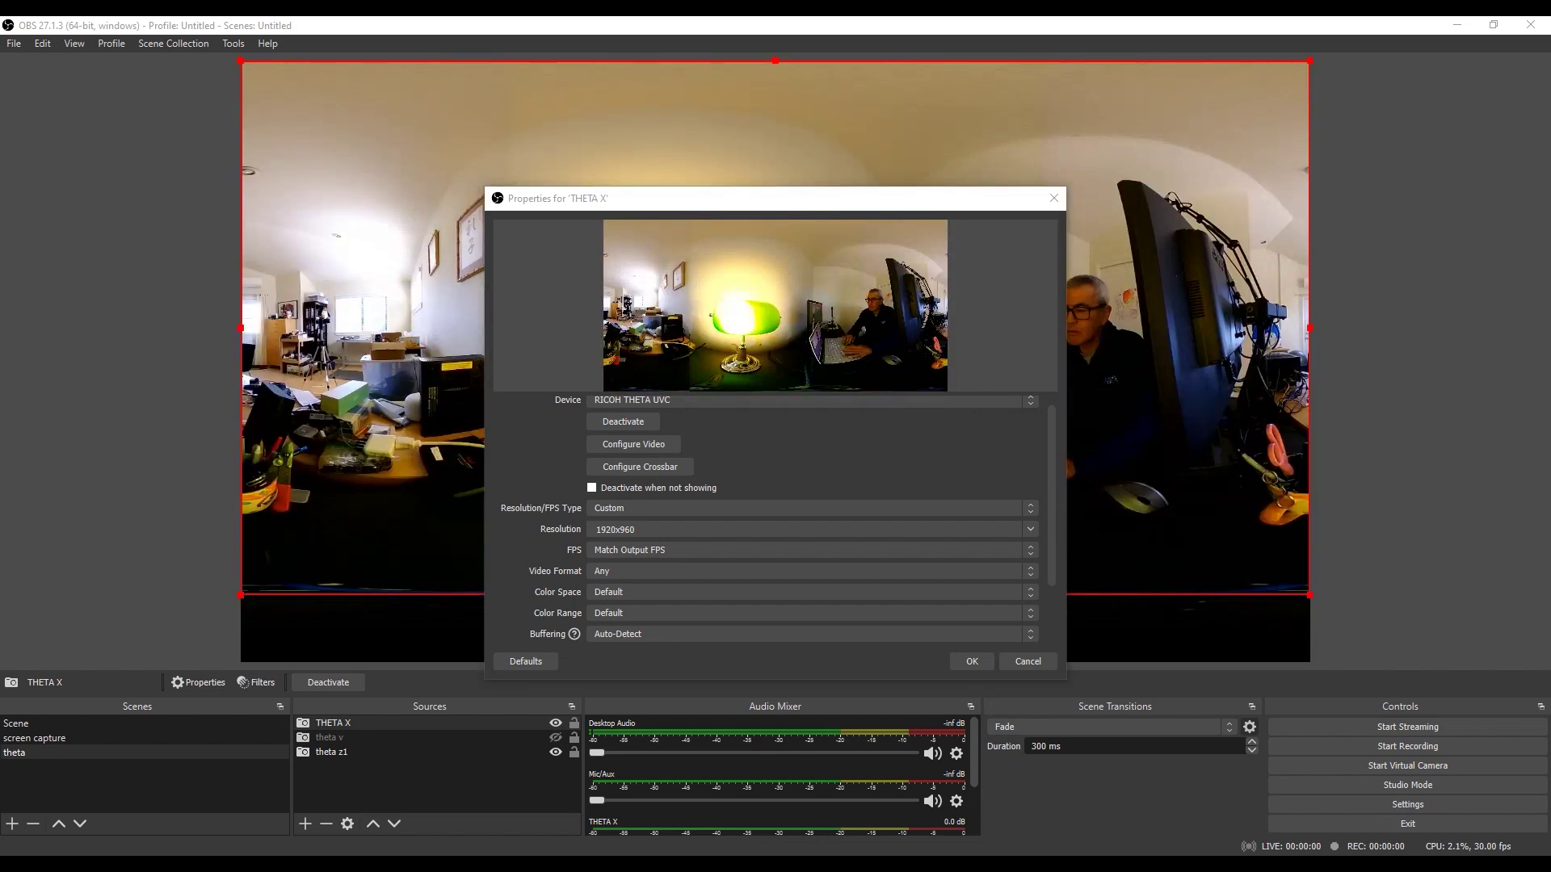
Configure the source's video to use RICOH THETA X in the Theta device selection and apply it
{"action": "left_click_drag", "start_coordinate": [0, 129], "coordinate": [800, 170]}
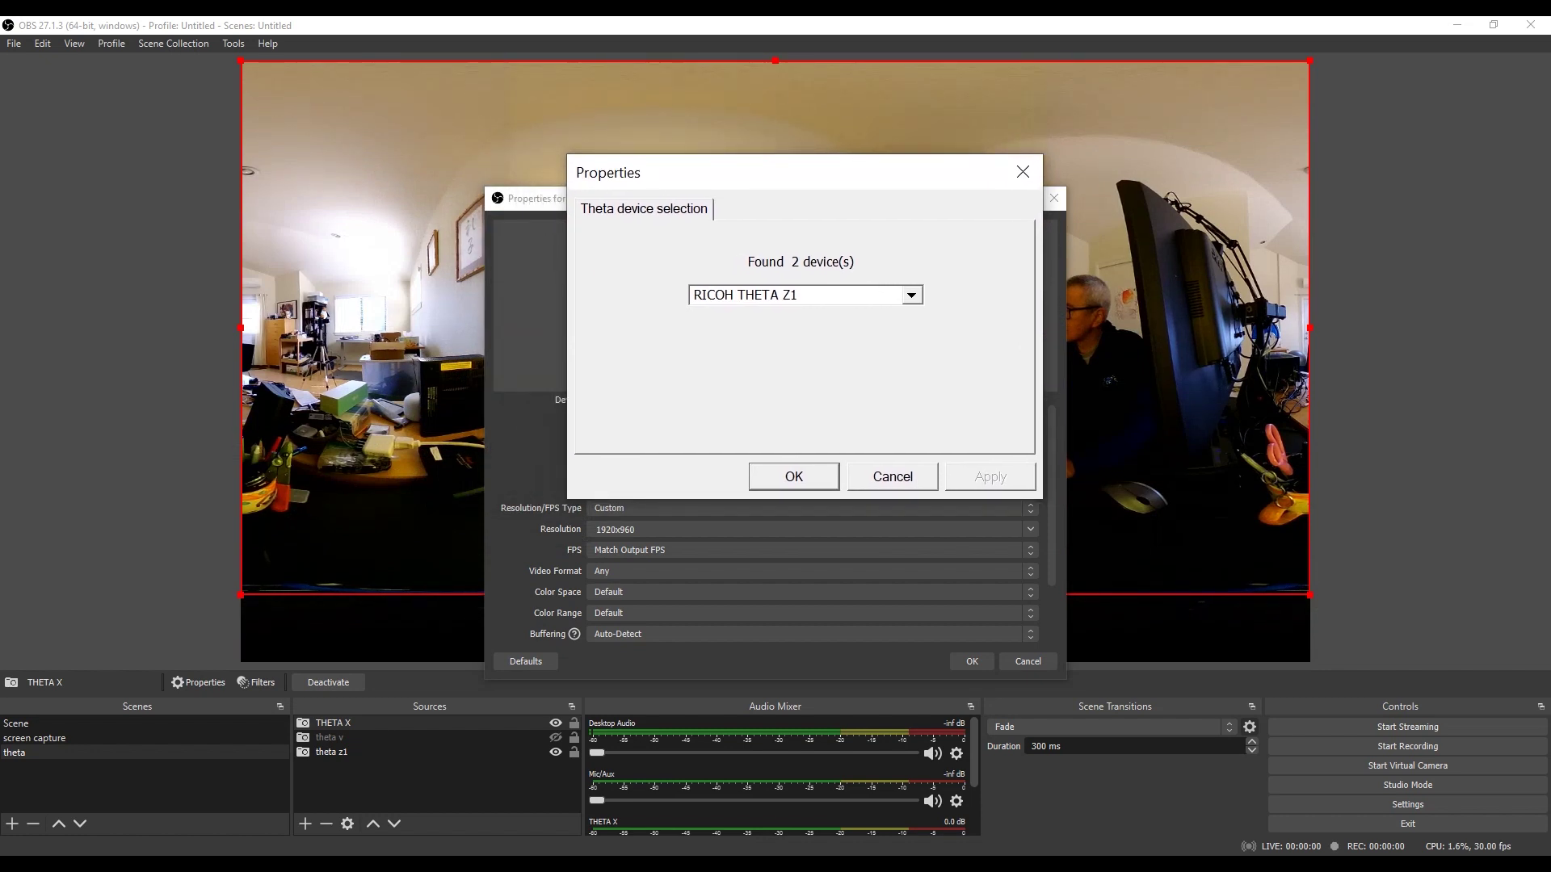
{"action": "left_click", "coordinate": [911, 294]}
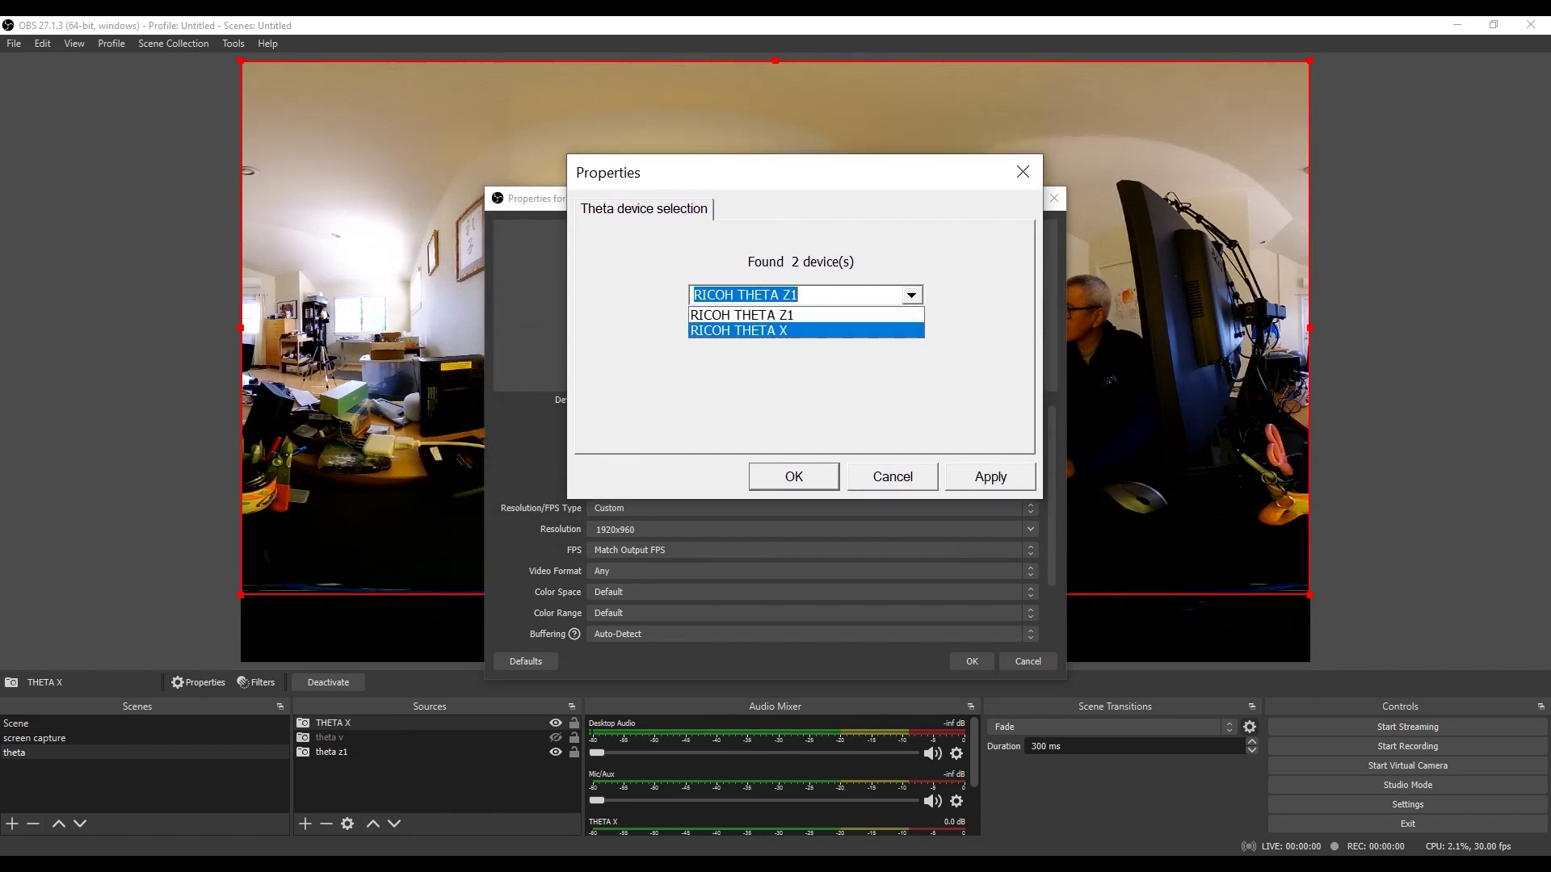
{"action": "left_click", "coordinate": [805, 330]}
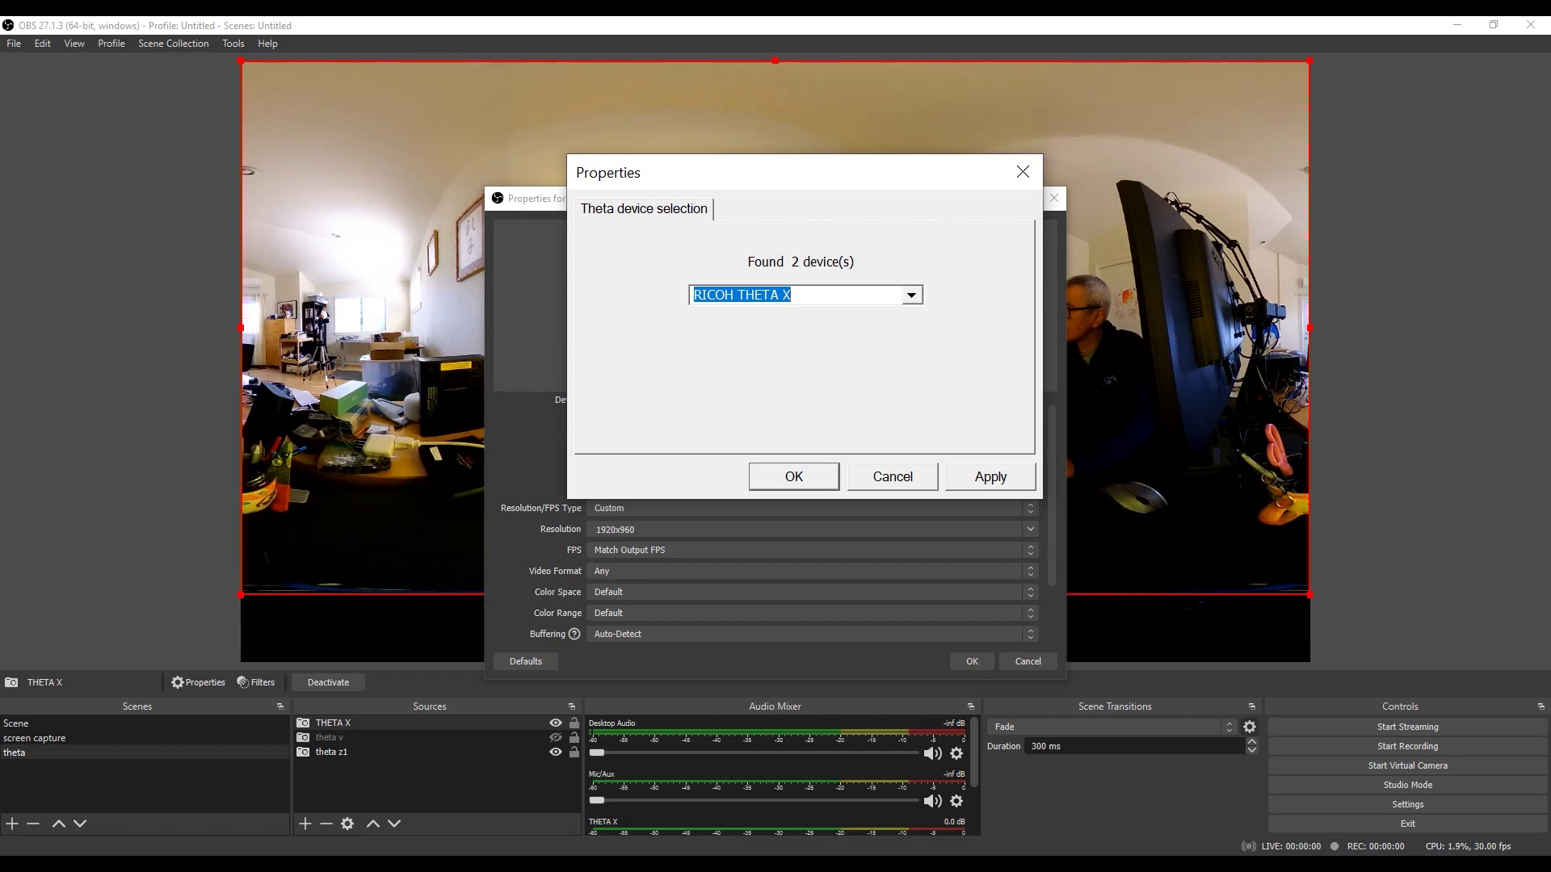
{"action": "left_click", "coordinate": [990, 476]}
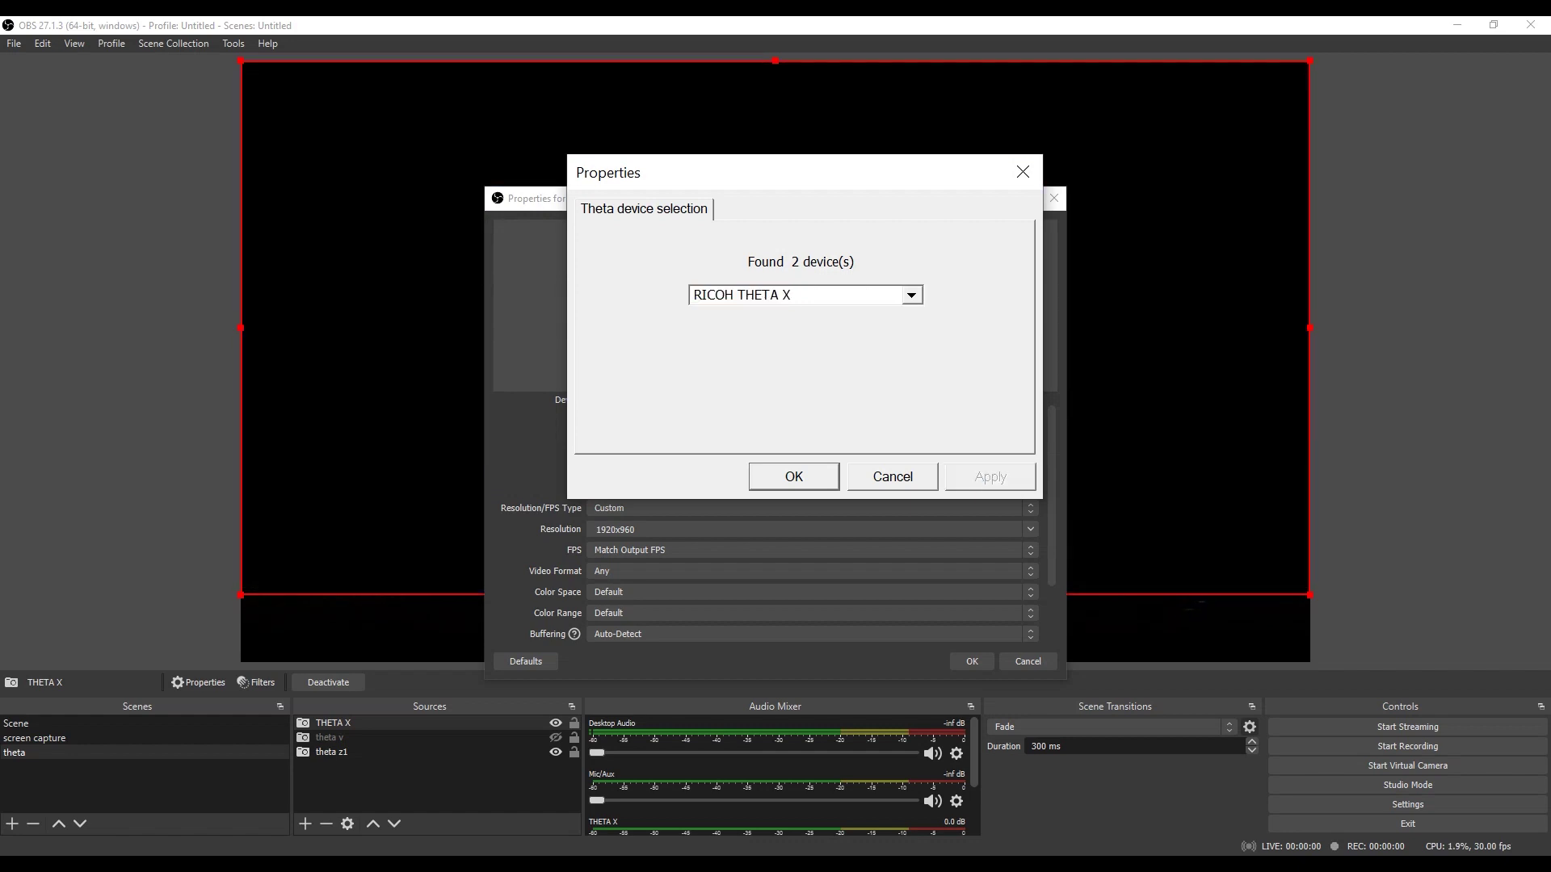
{"action": "key", "text": "Return"}
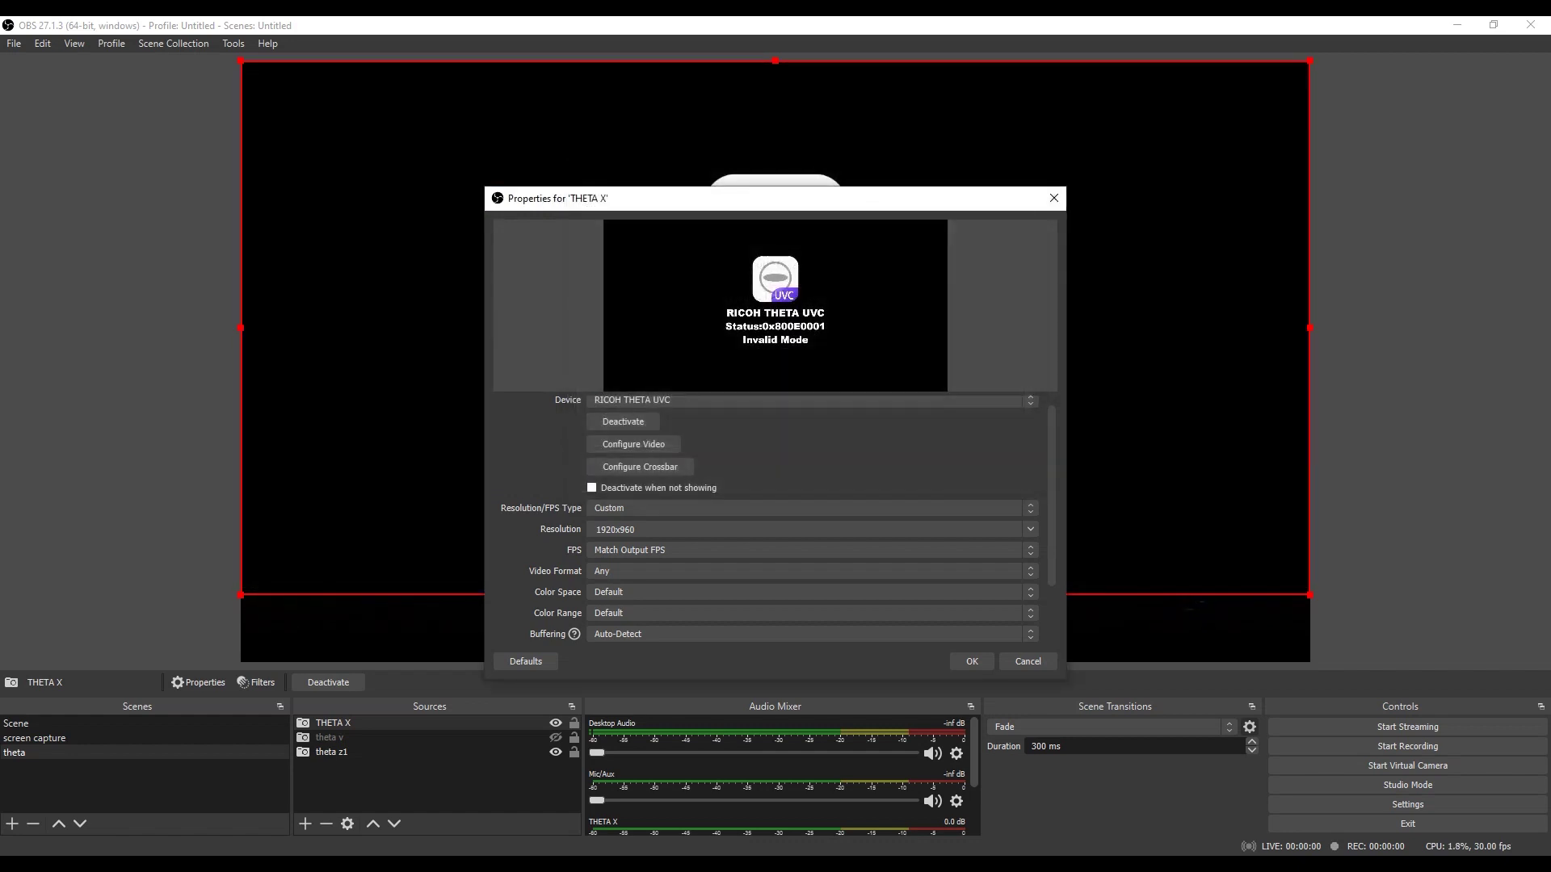
Set the THETA X source's resolution to 3840x1920 and accept its properties
{"action": "scroll", "coordinate": [778, 521], "scroll_direction": "up", "scroll_amount": 1}
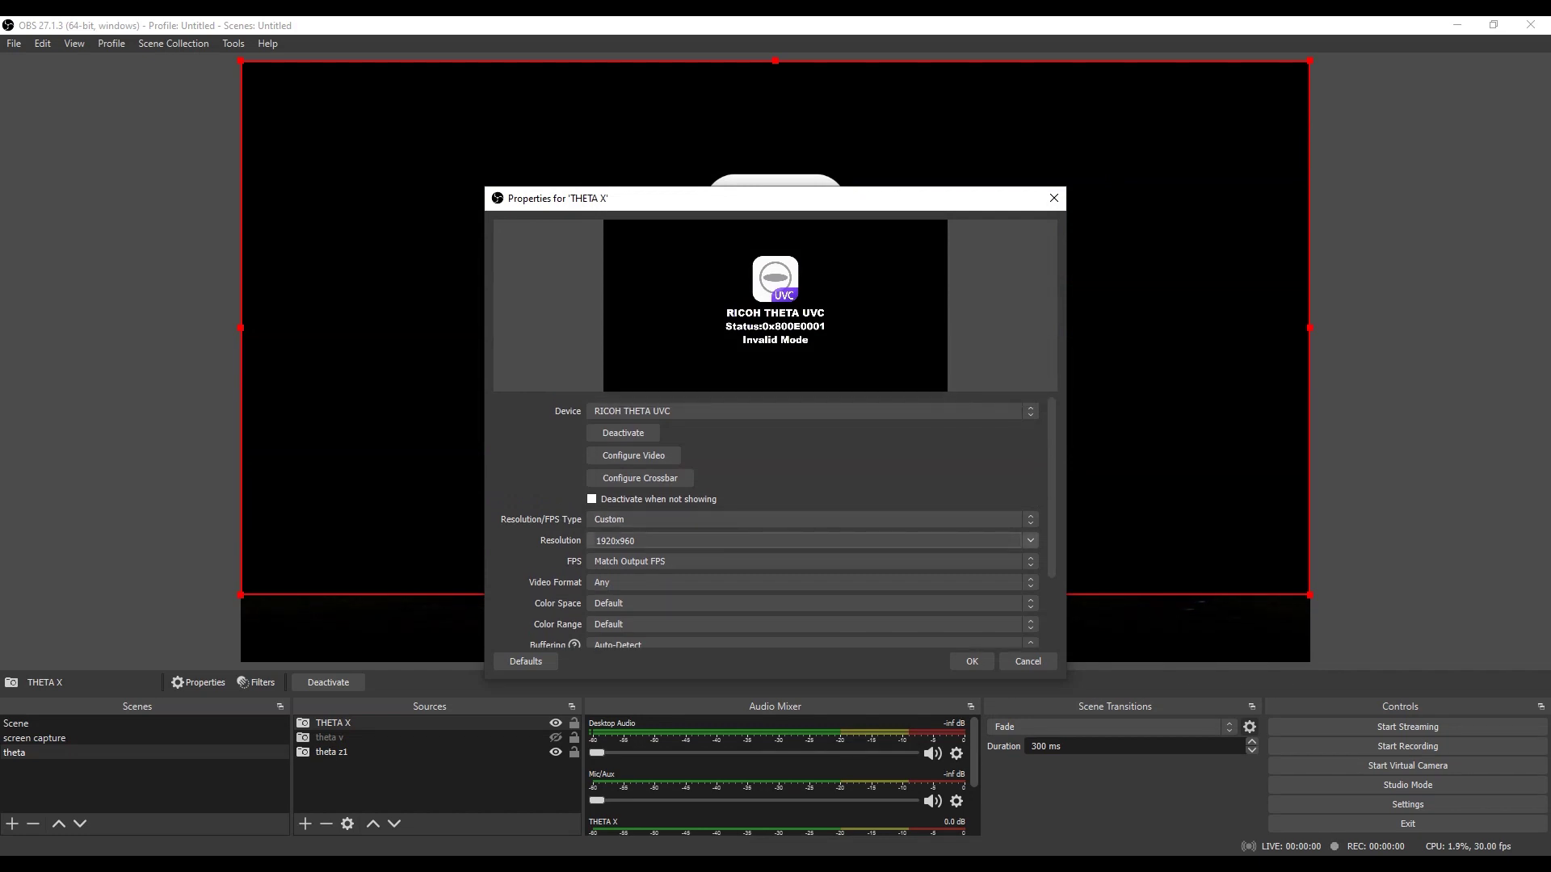
{"action": "left_click", "coordinate": [1029, 540]}
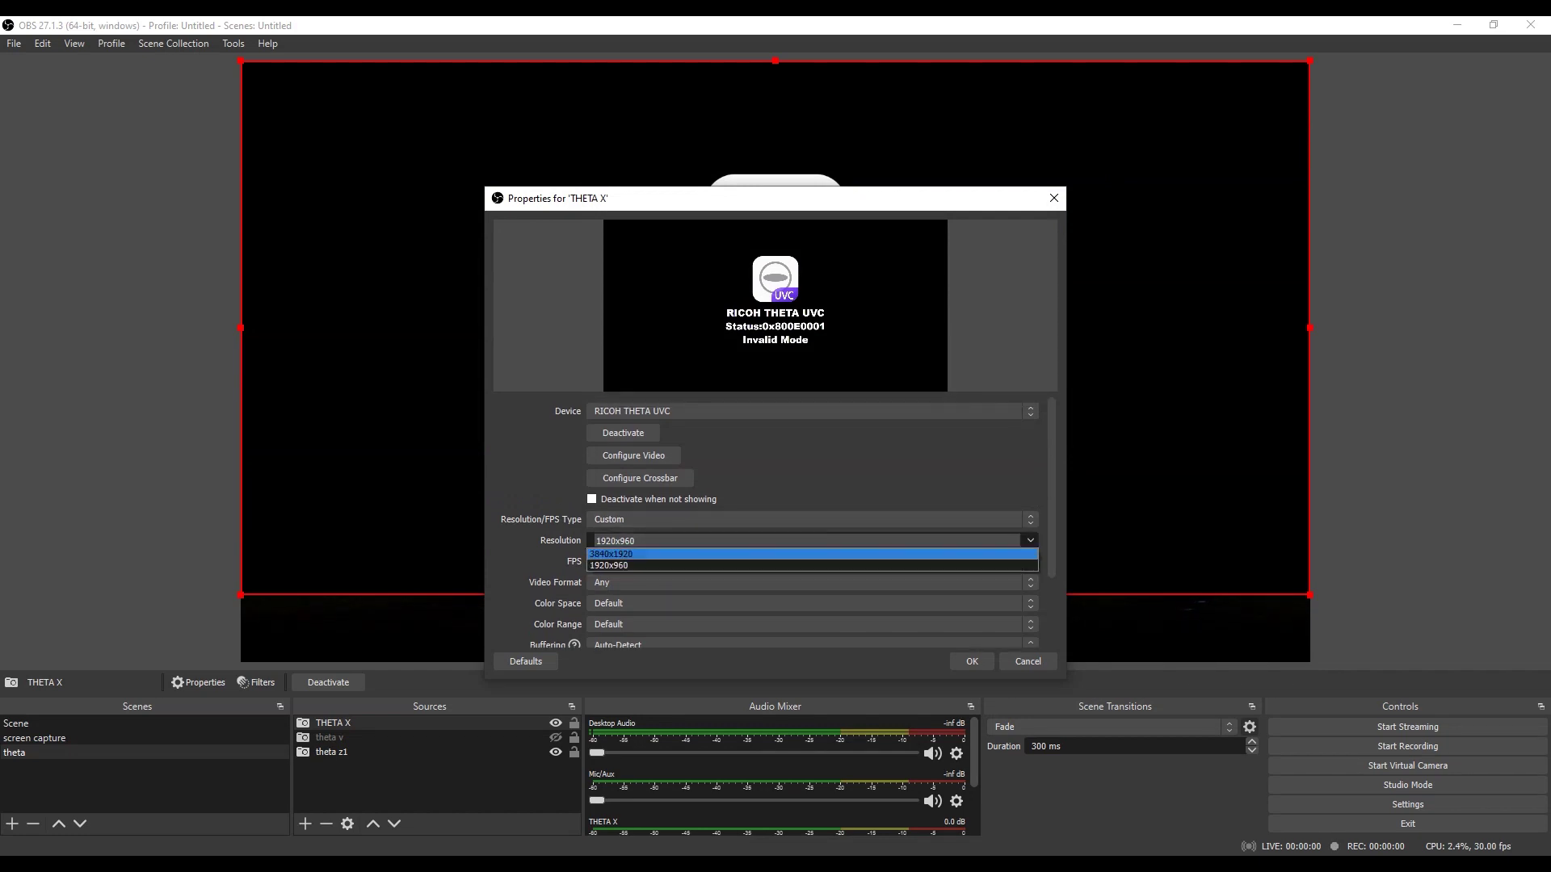
{"action": "left_click", "coordinate": [615, 554]}
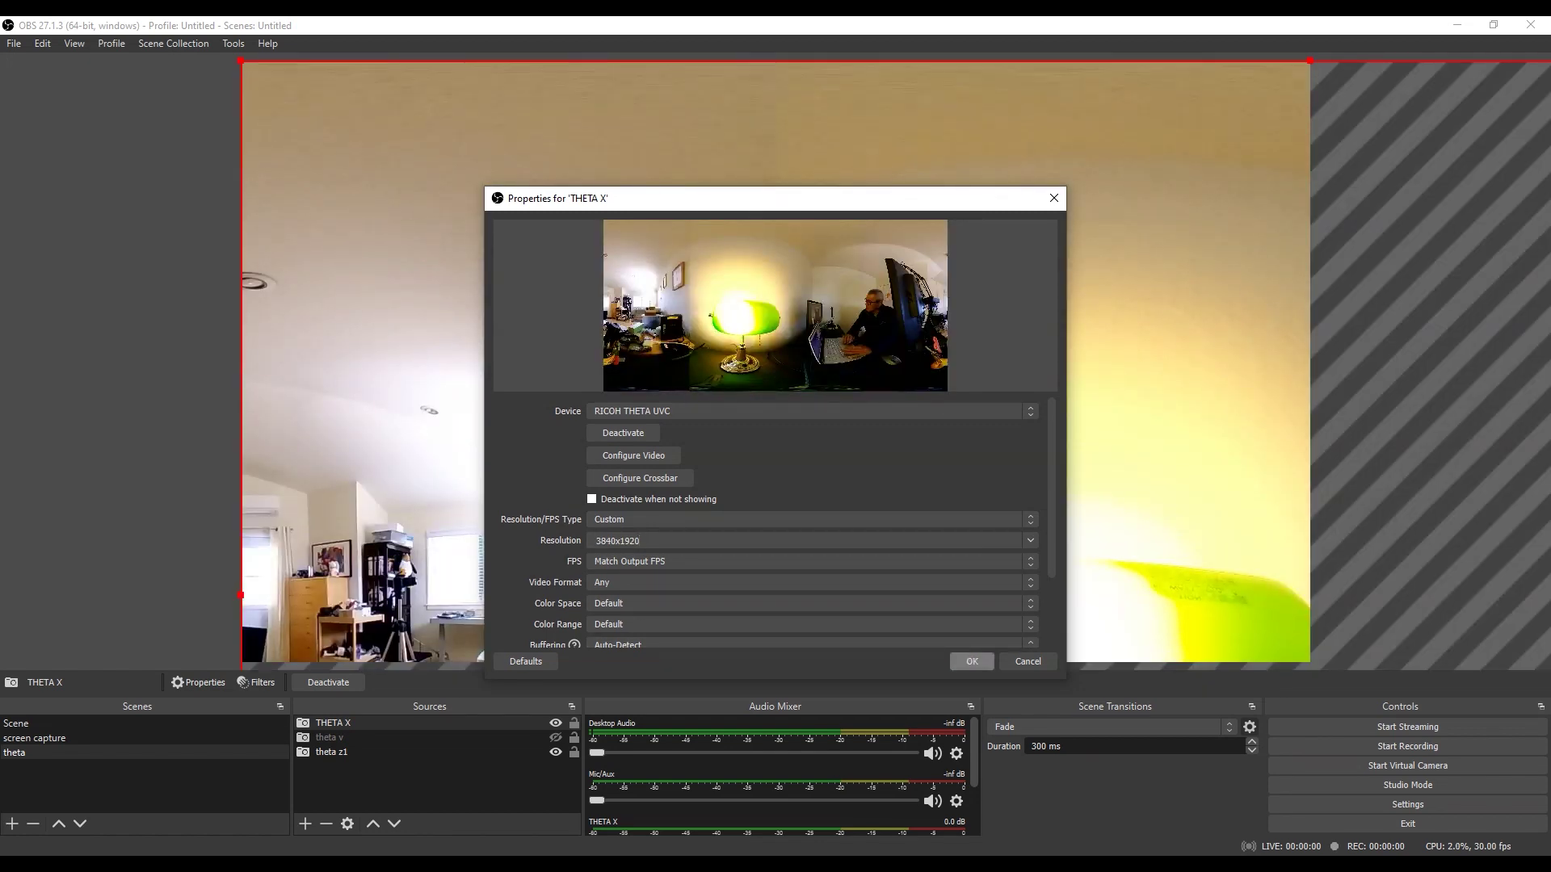
{"action": "left_click", "coordinate": [971, 661]}
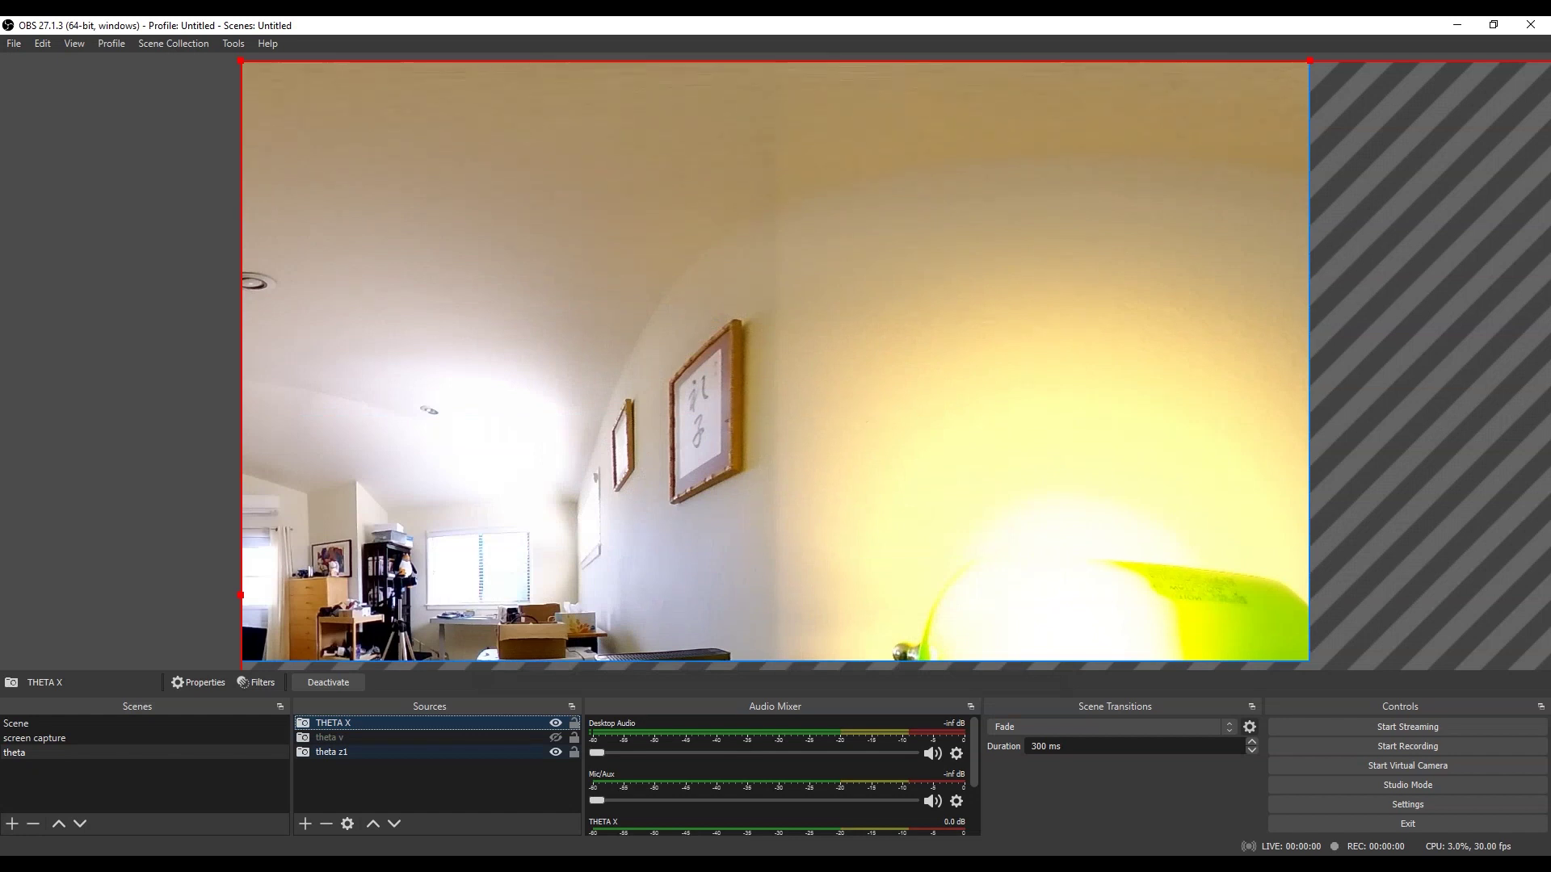
Shrink the theta z1 source from its lower-left corner so it covers roughly the right half of the canvas
{"action": "left_click", "coordinate": [428, 752]}
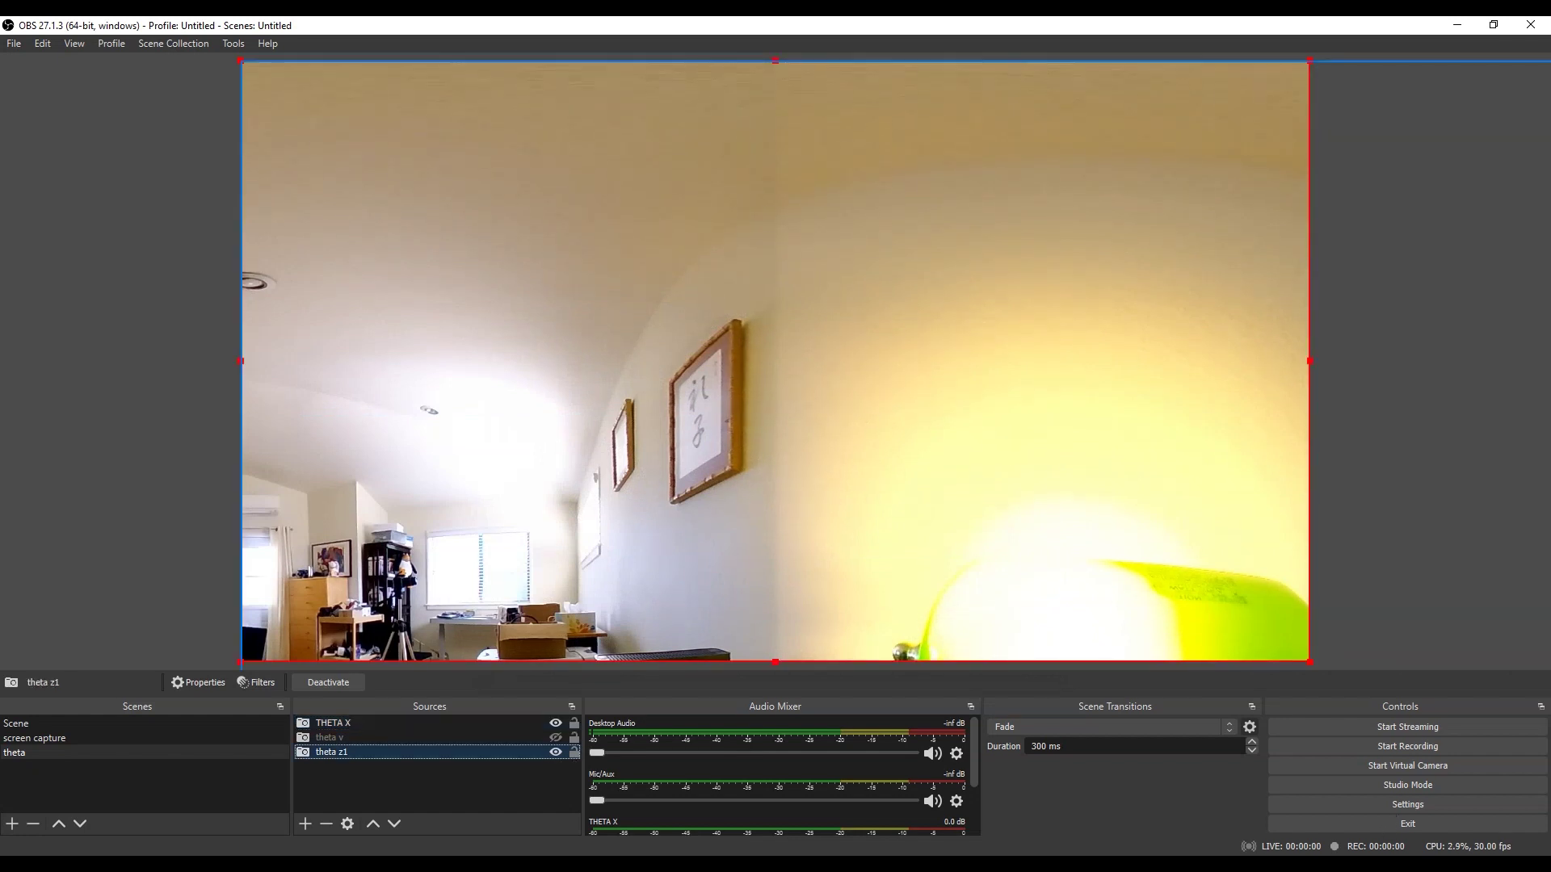
{"action": "left_click_drag", "start_coordinate": [242, 662], "coordinate": [700, 611]}
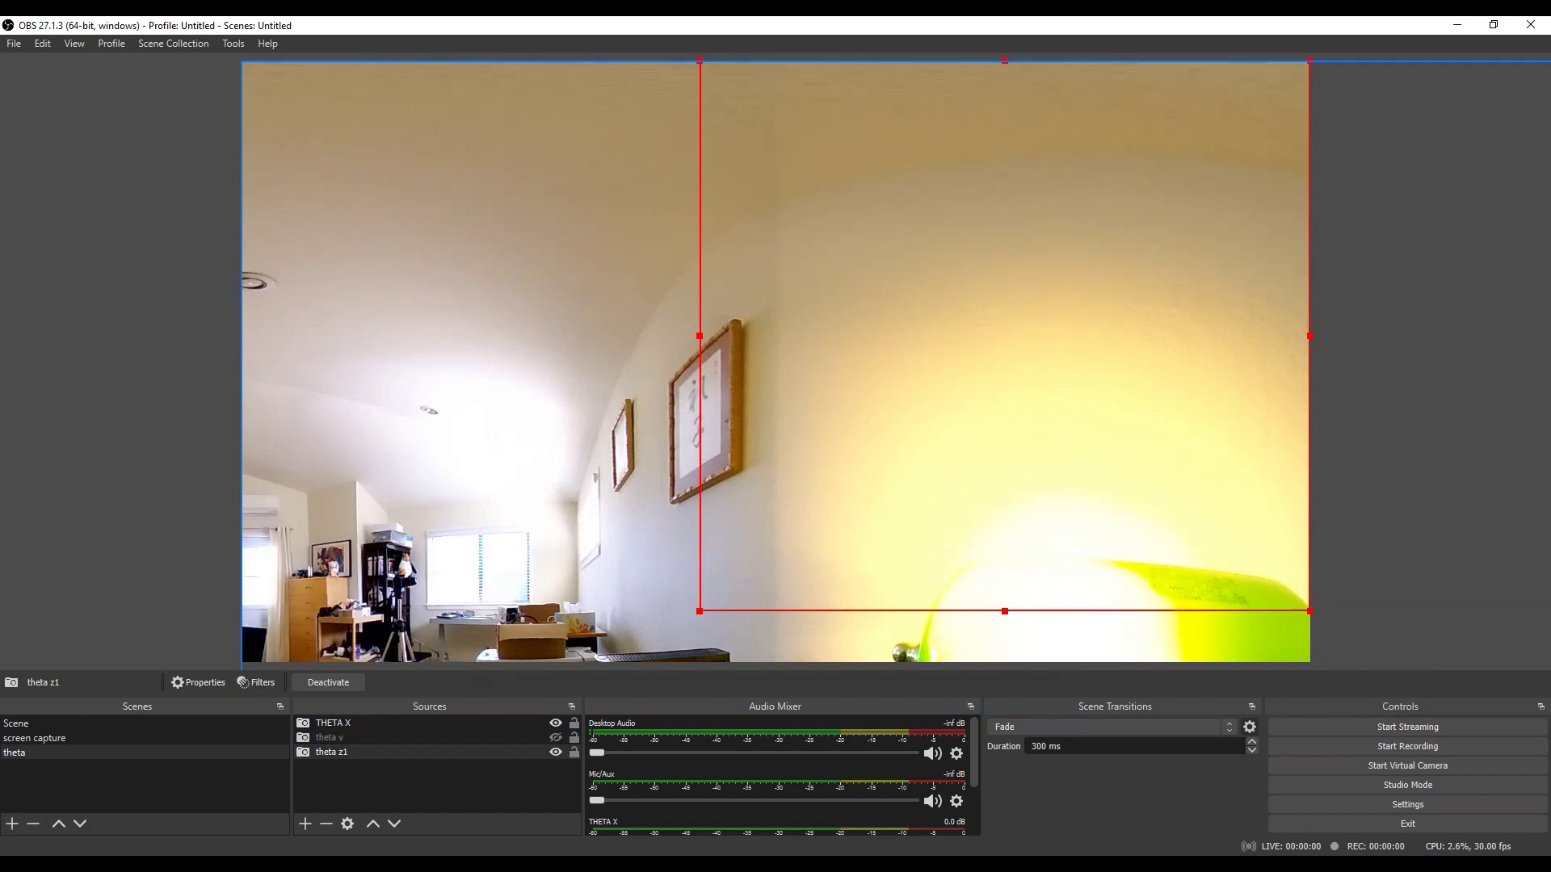
{"action": "left_click", "coordinate": [1004, 335]}
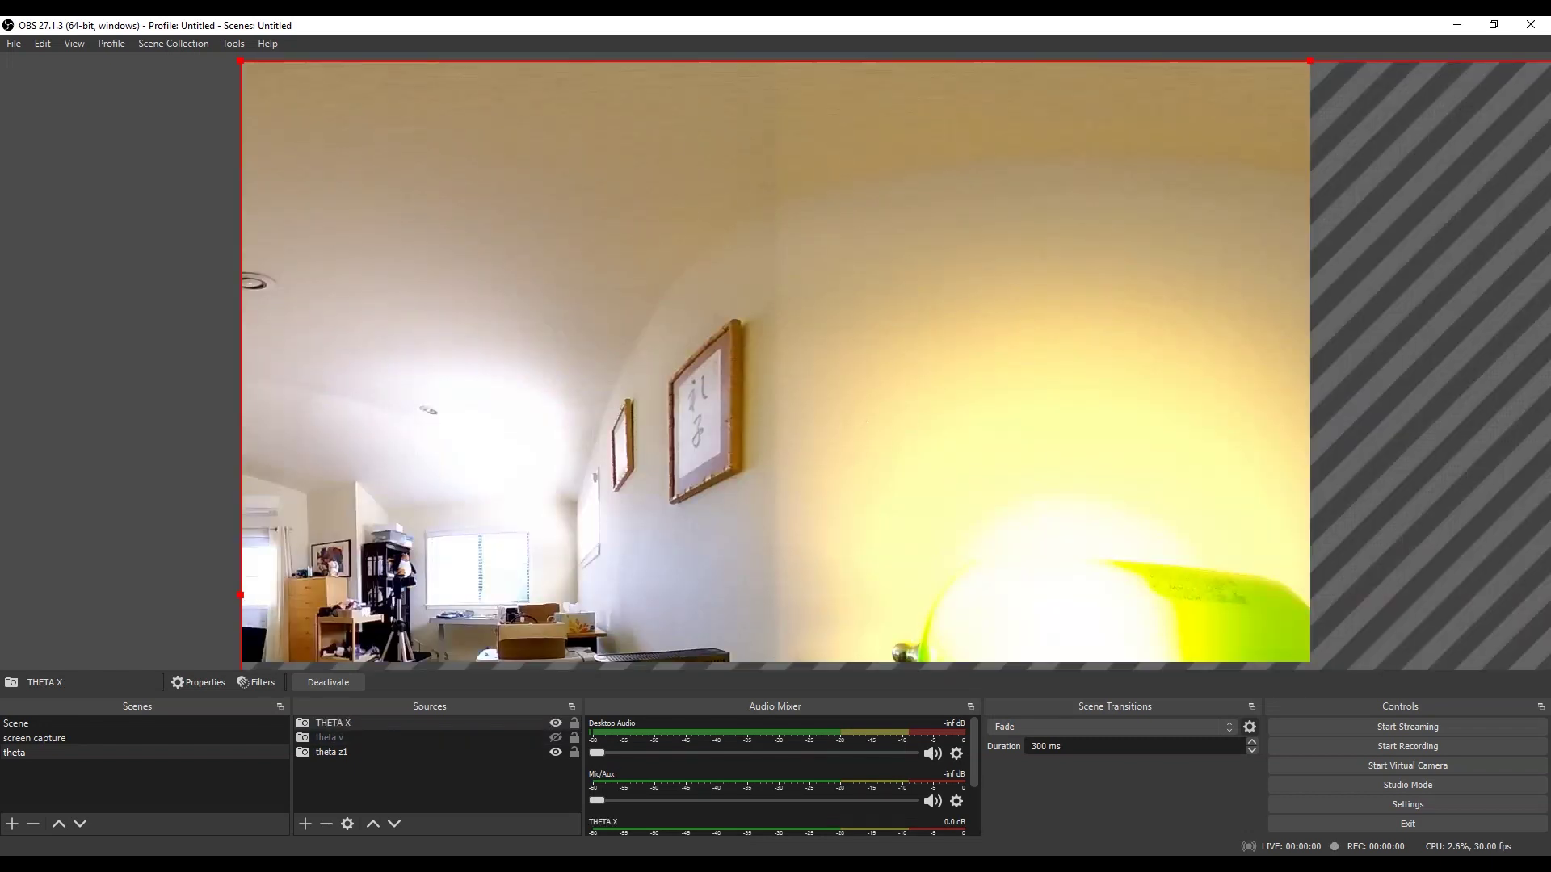
Hide the THETA X source and scale its oversized frame down to slightly over half the canvas width
{"action": "left_click", "coordinate": [332, 723]}
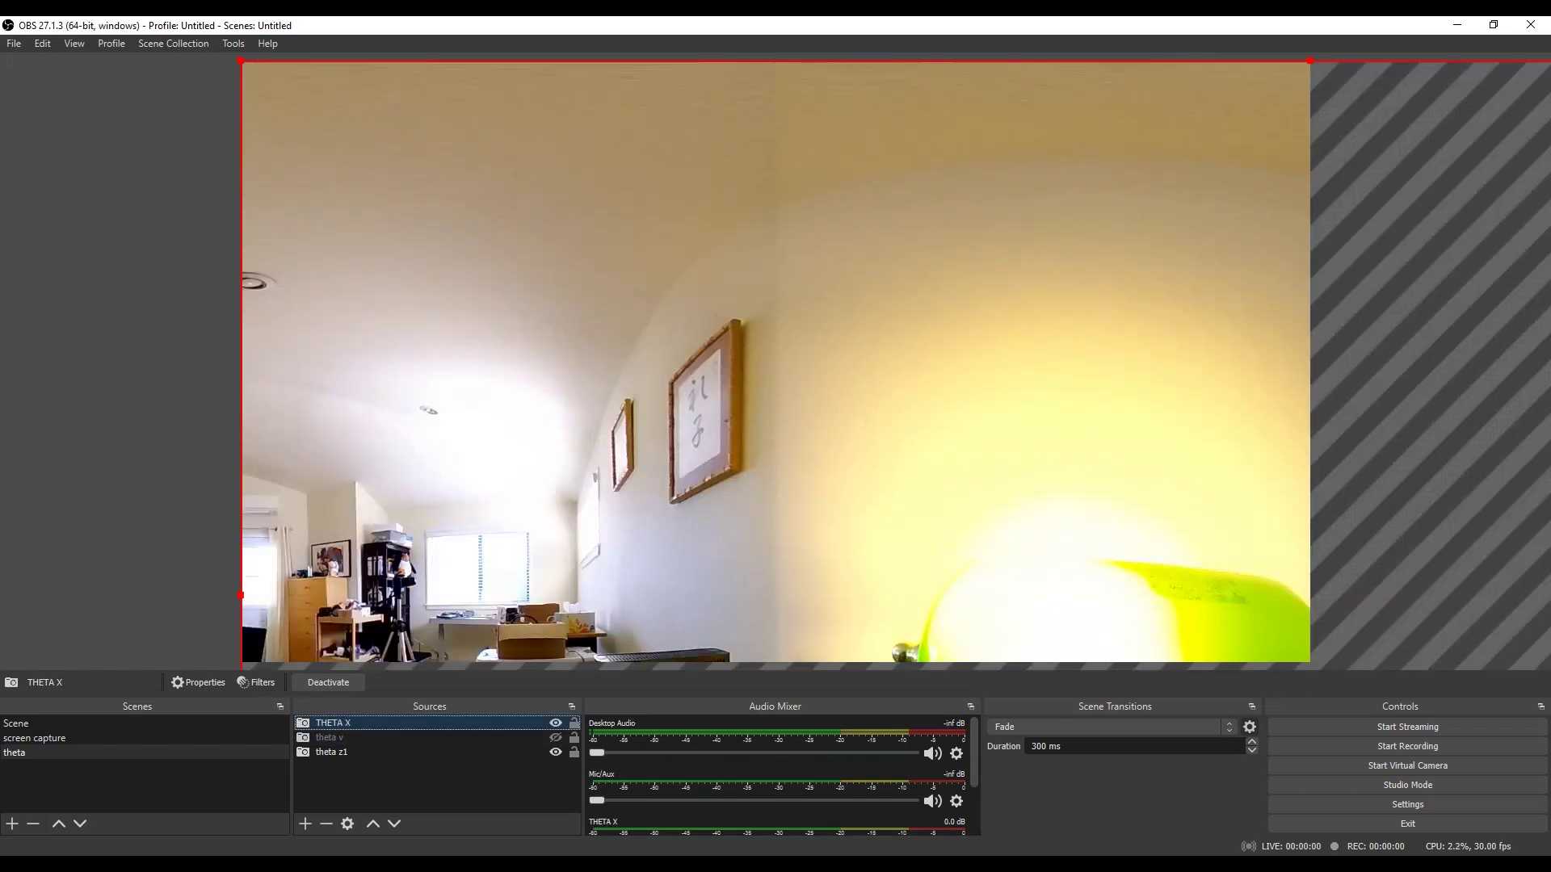
{"action": "left_click", "coordinate": [555, 723]}
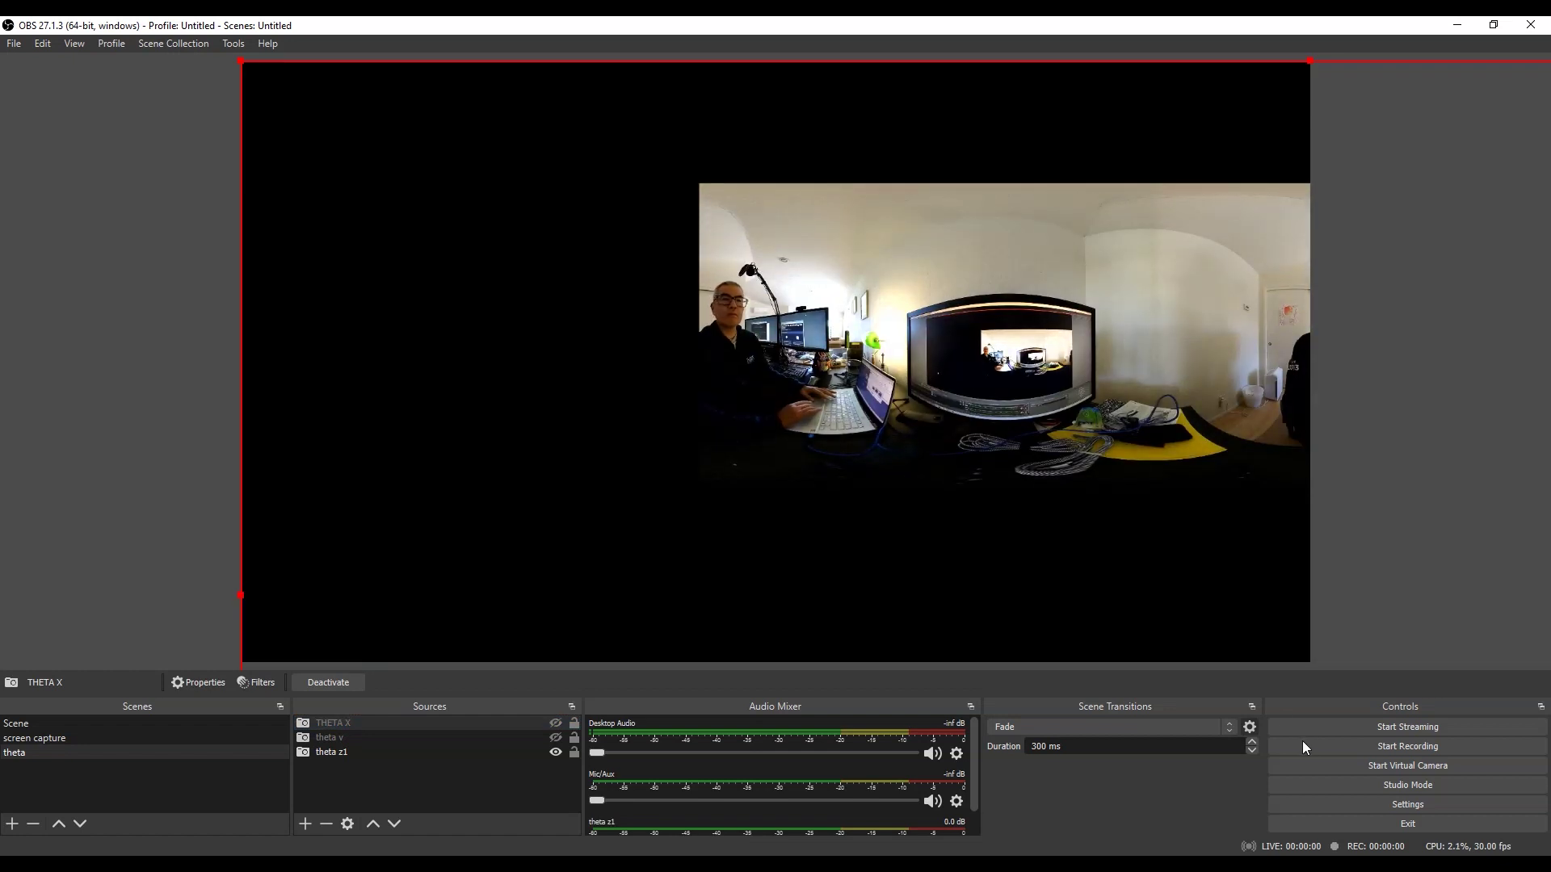
{"action": "left_click_drag", "start_coordinate": [1135, 82], "coordinate": [1503, 258]}
{"action": "left_click_drag", "start_coordinate": [626, 254], "coordinate": [767, 325]}
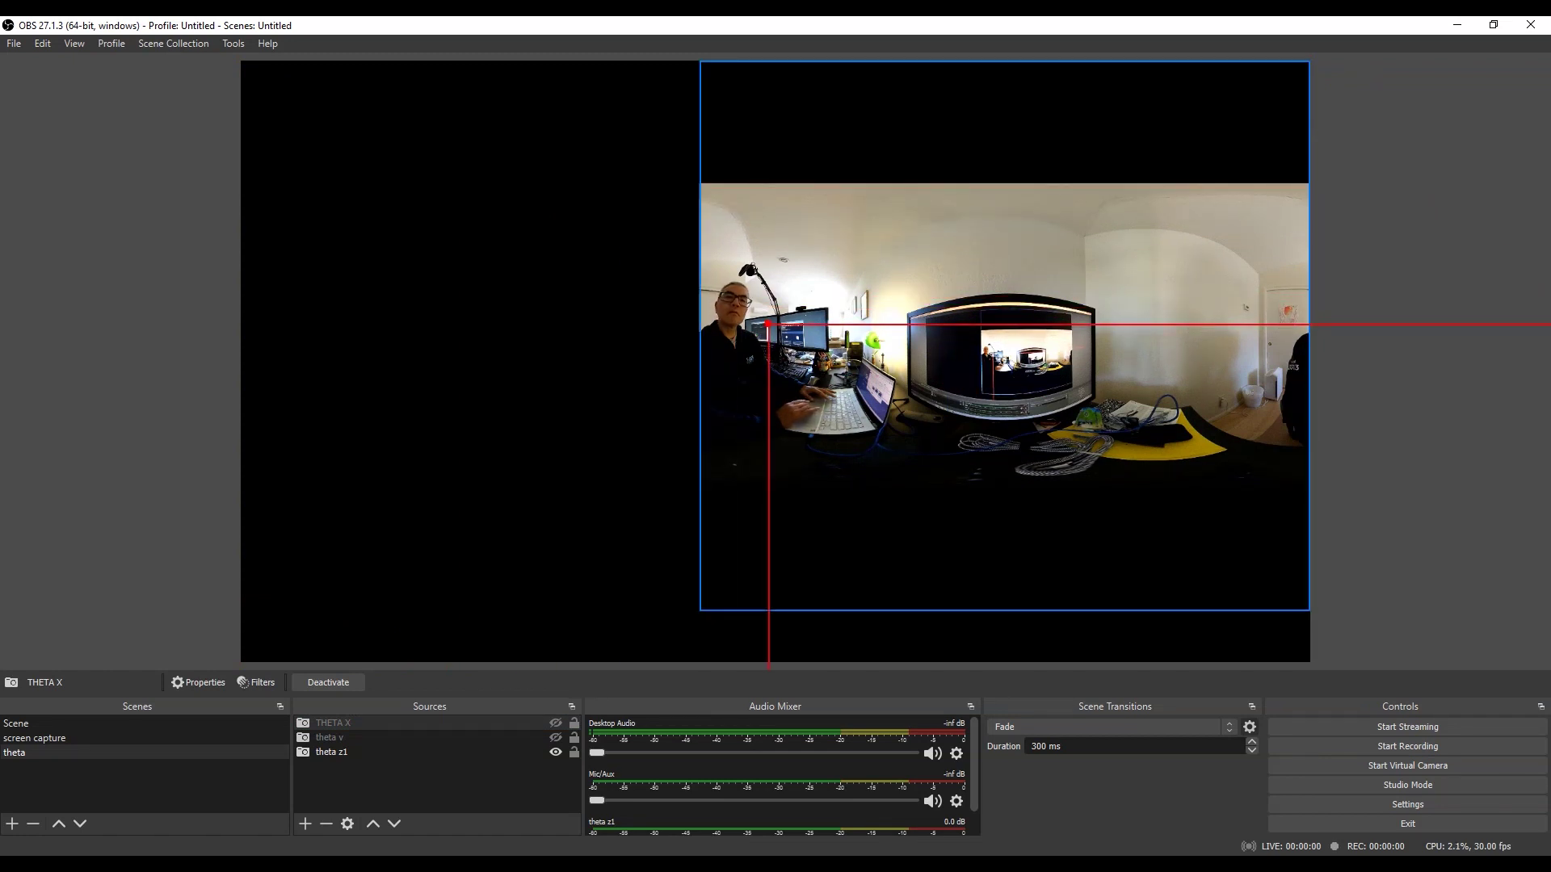
{"action": "left_click_drag", "start_coordinate": [1550, 795], "coordinate": [1297, 633]}
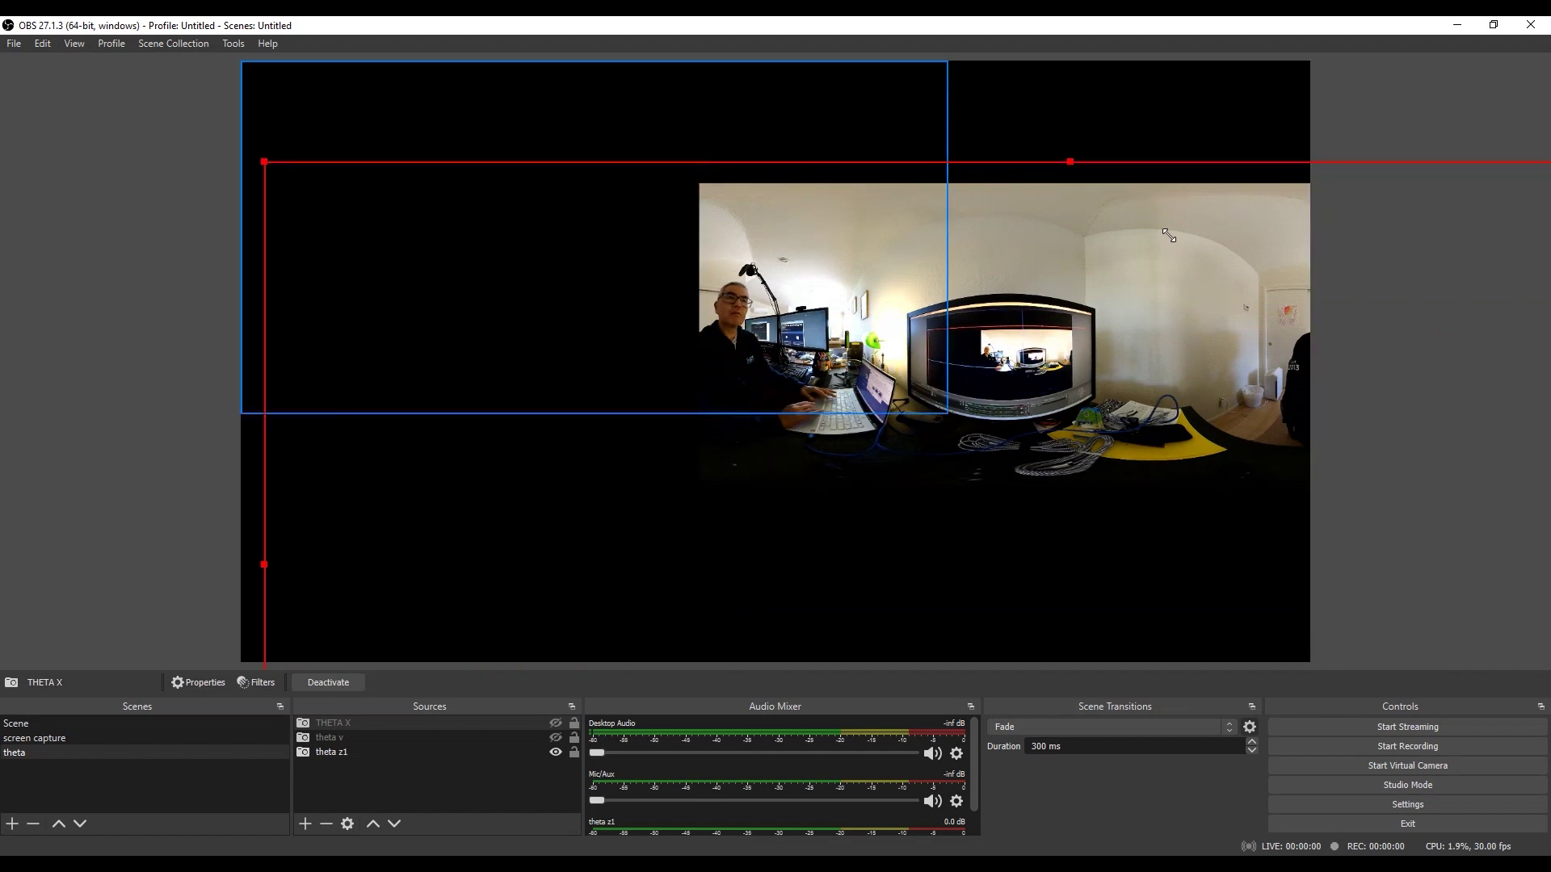
{"action": "left_click_drag", "start_coordinate": [1169, 233], "coordinate": [1550, 590]}
{"action": "left_click_drag", "start_coordinate": [714, 386], "coordinate": [773, 416]}
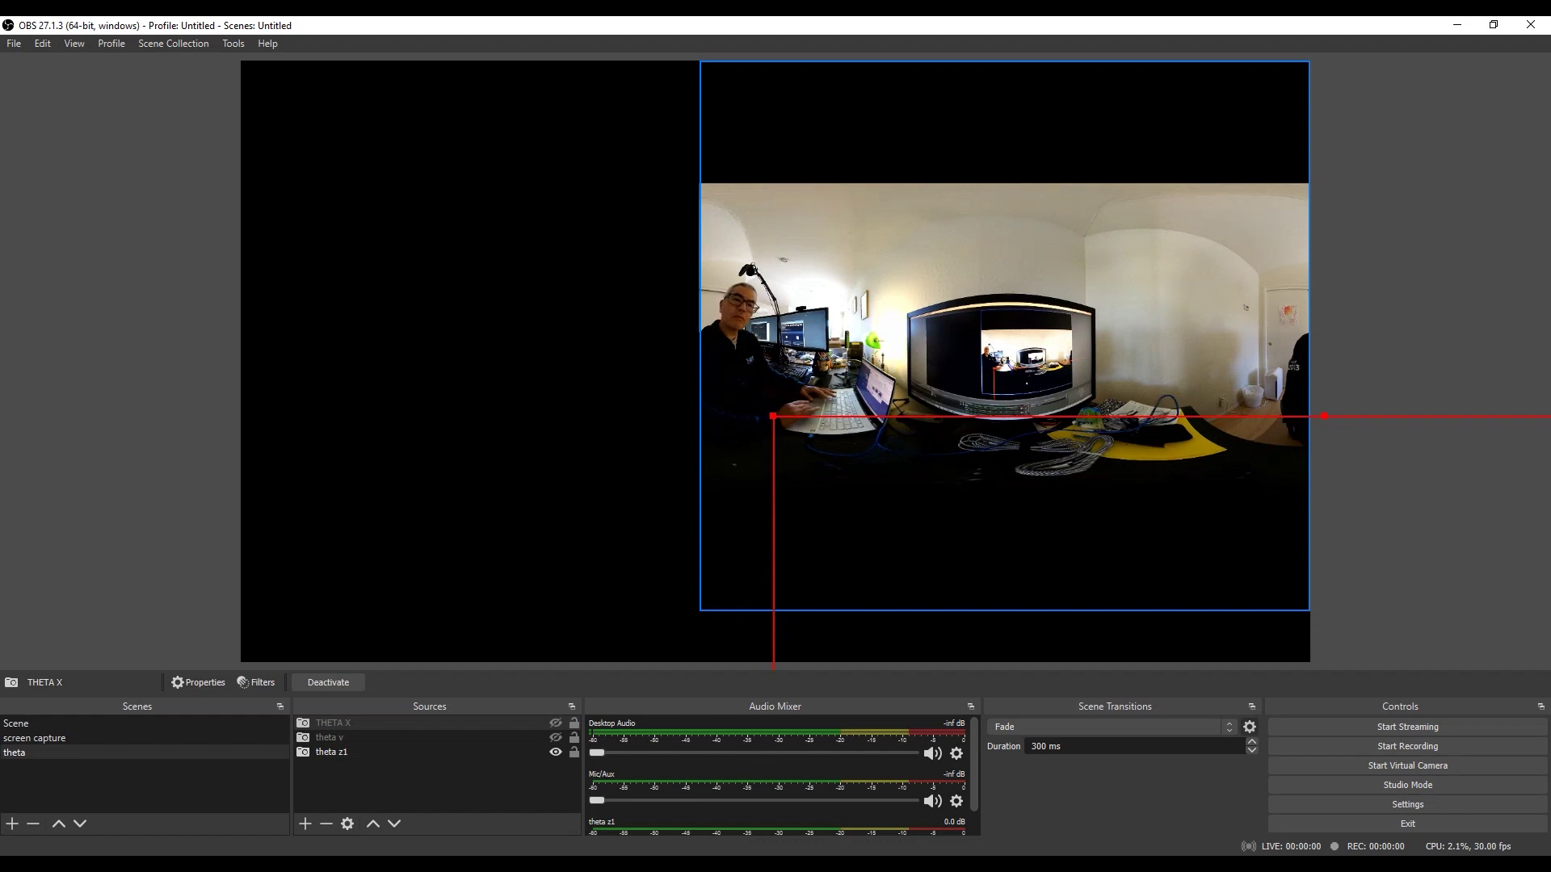
{"action": "left_click_drag", "start_coordinate": [1550, 533], "coordinate": [1411, 379]}
{"action": "left_click_drag", "start_coordinate": [1164, 216], "coordinate": [1550, 475]}
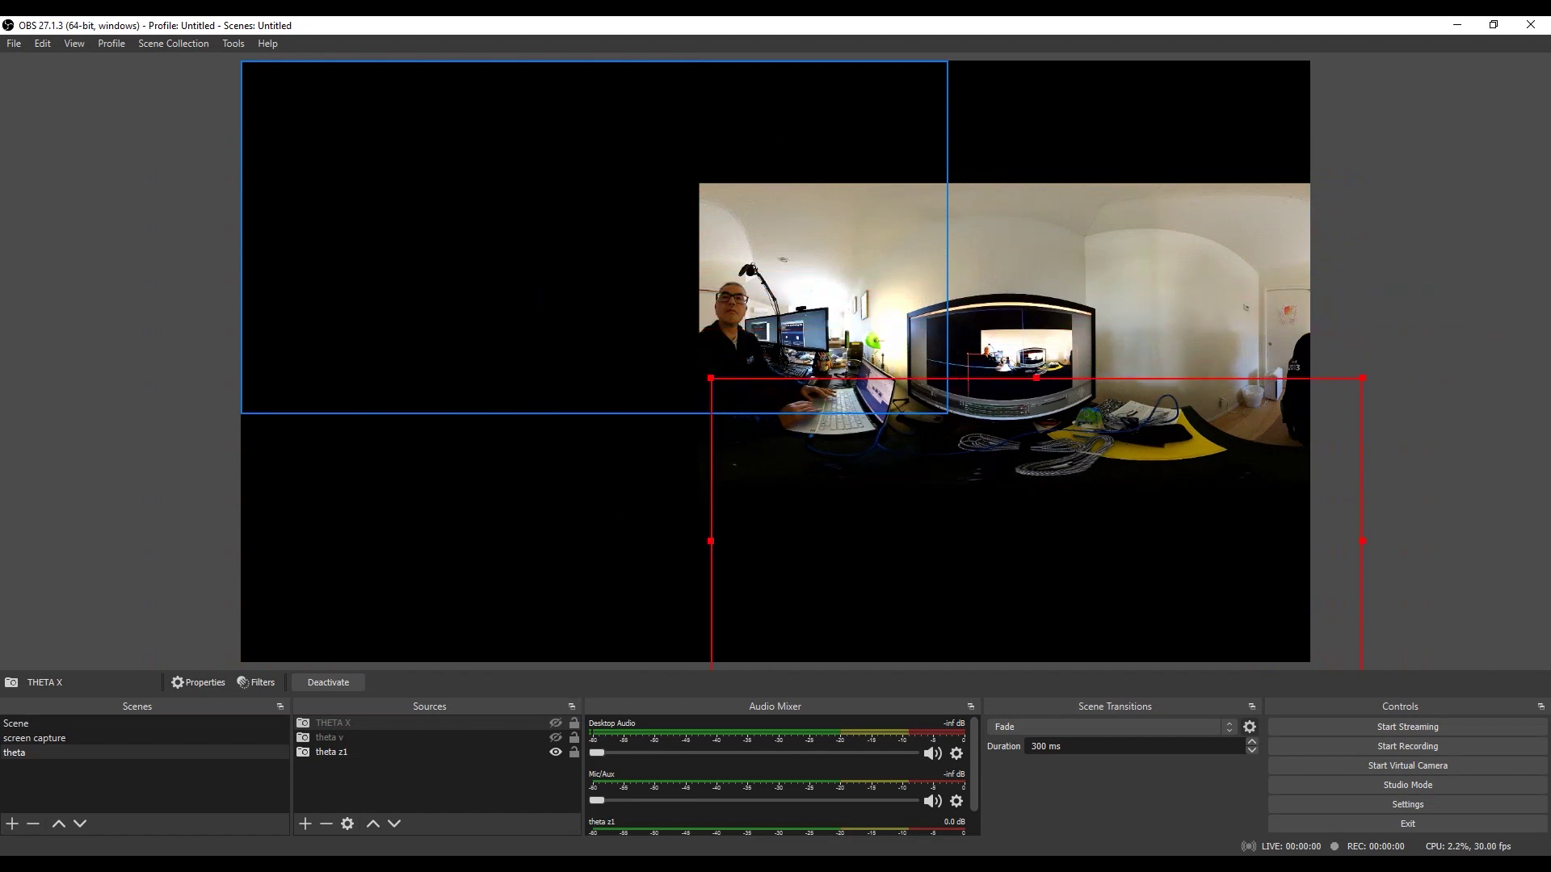
Move the THETA X source to the canvas's upper-left area and make it visible again
{"action": "left_click_drag", "start_coordinate": [1023, 518], "coordinate": [663, 371]}
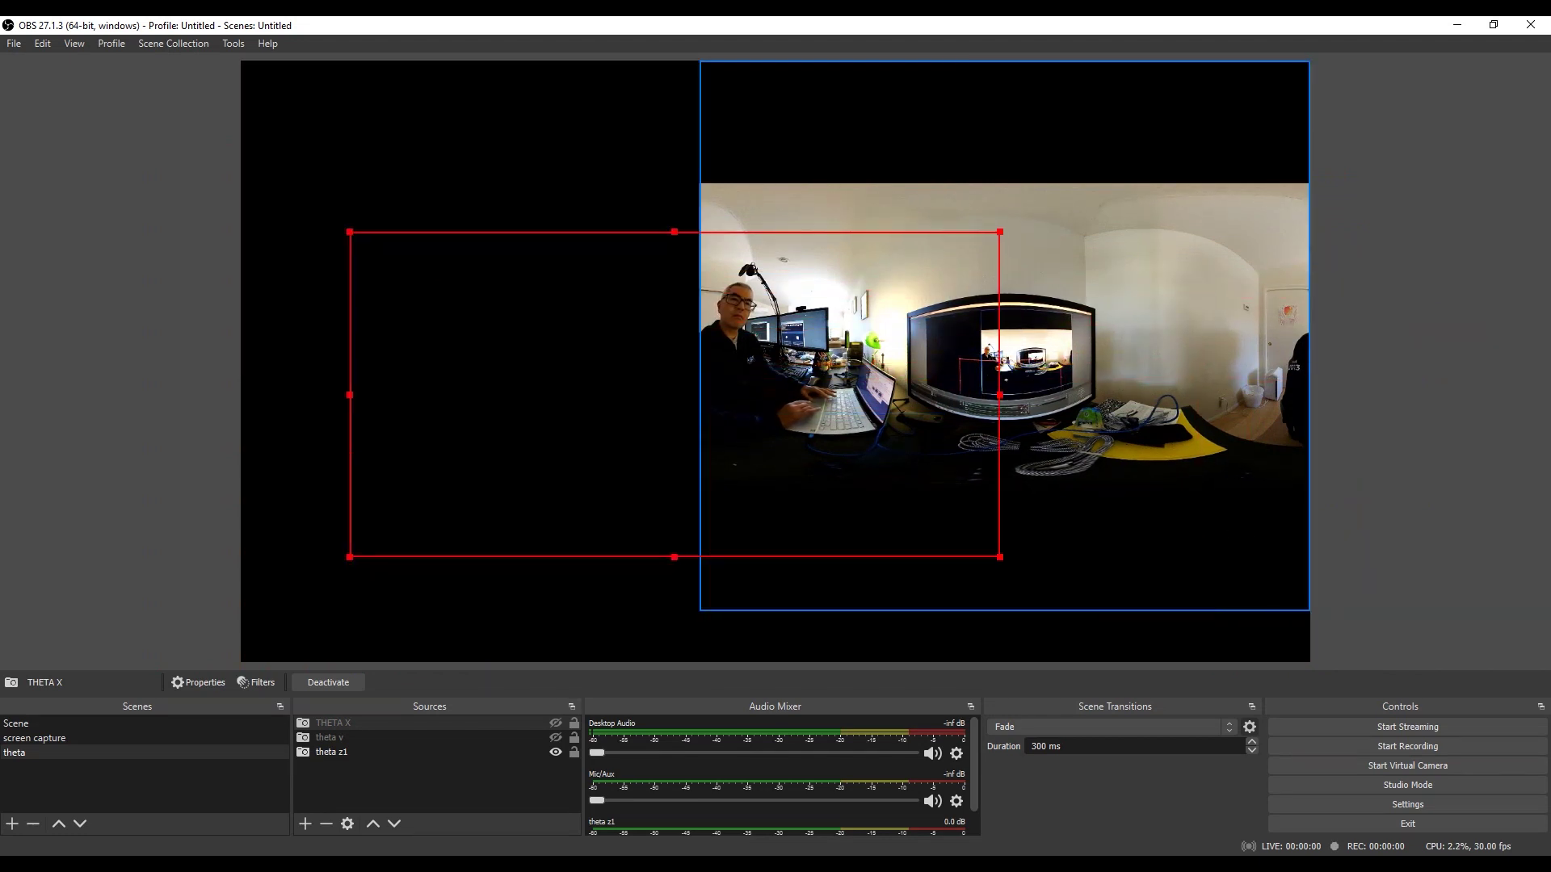
{"action": "left_click_drag", "start_coordinate": [770, 379], "coordinate": [691, 277]}
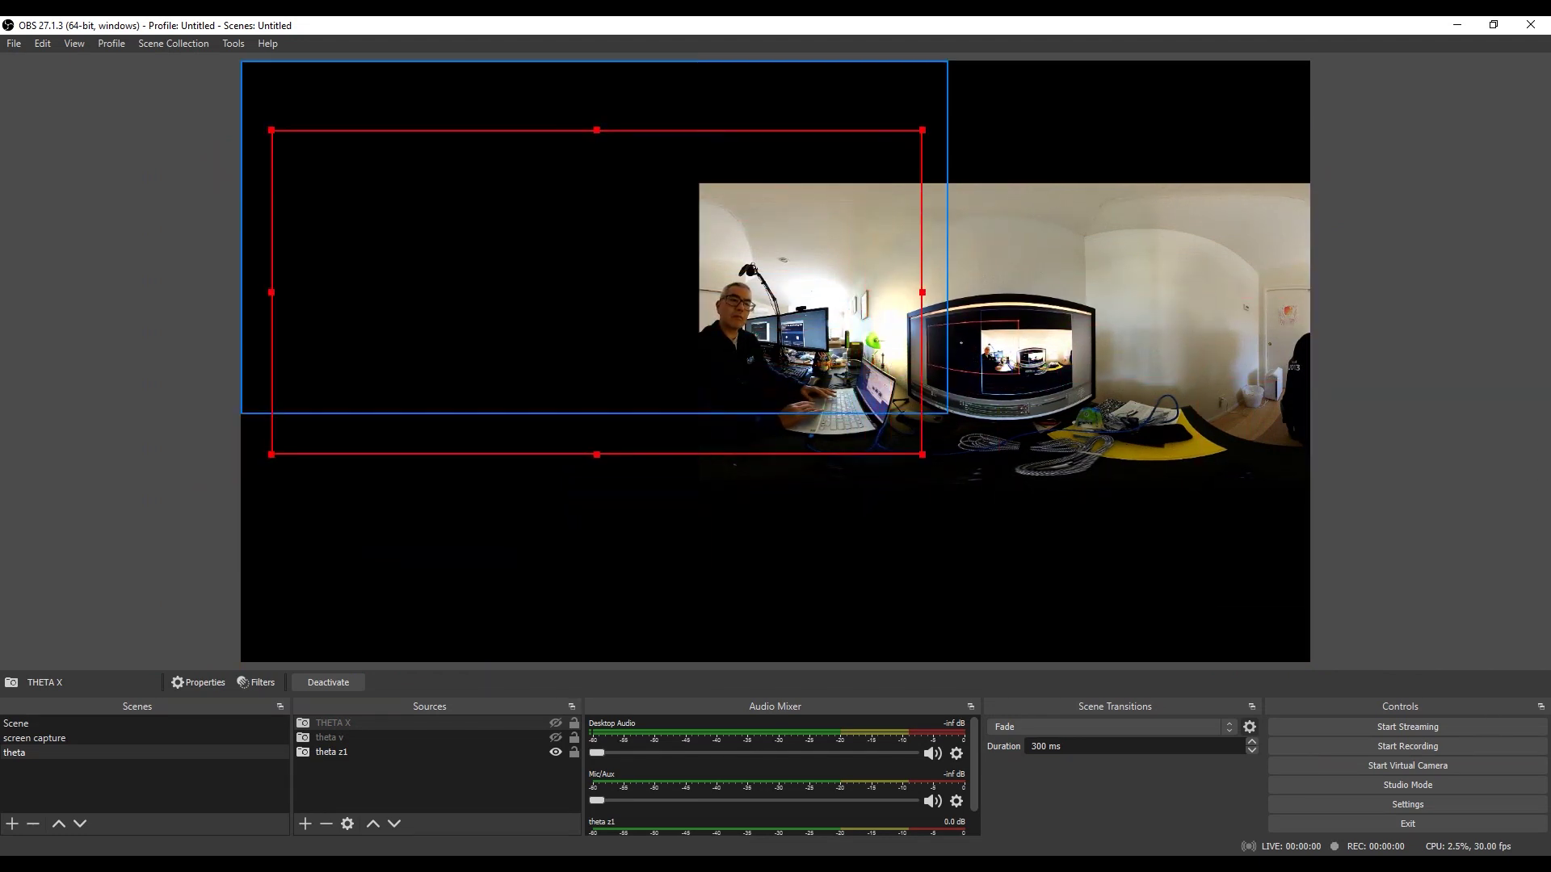
{"action": "left_click", "coordinate": [332, 722]}
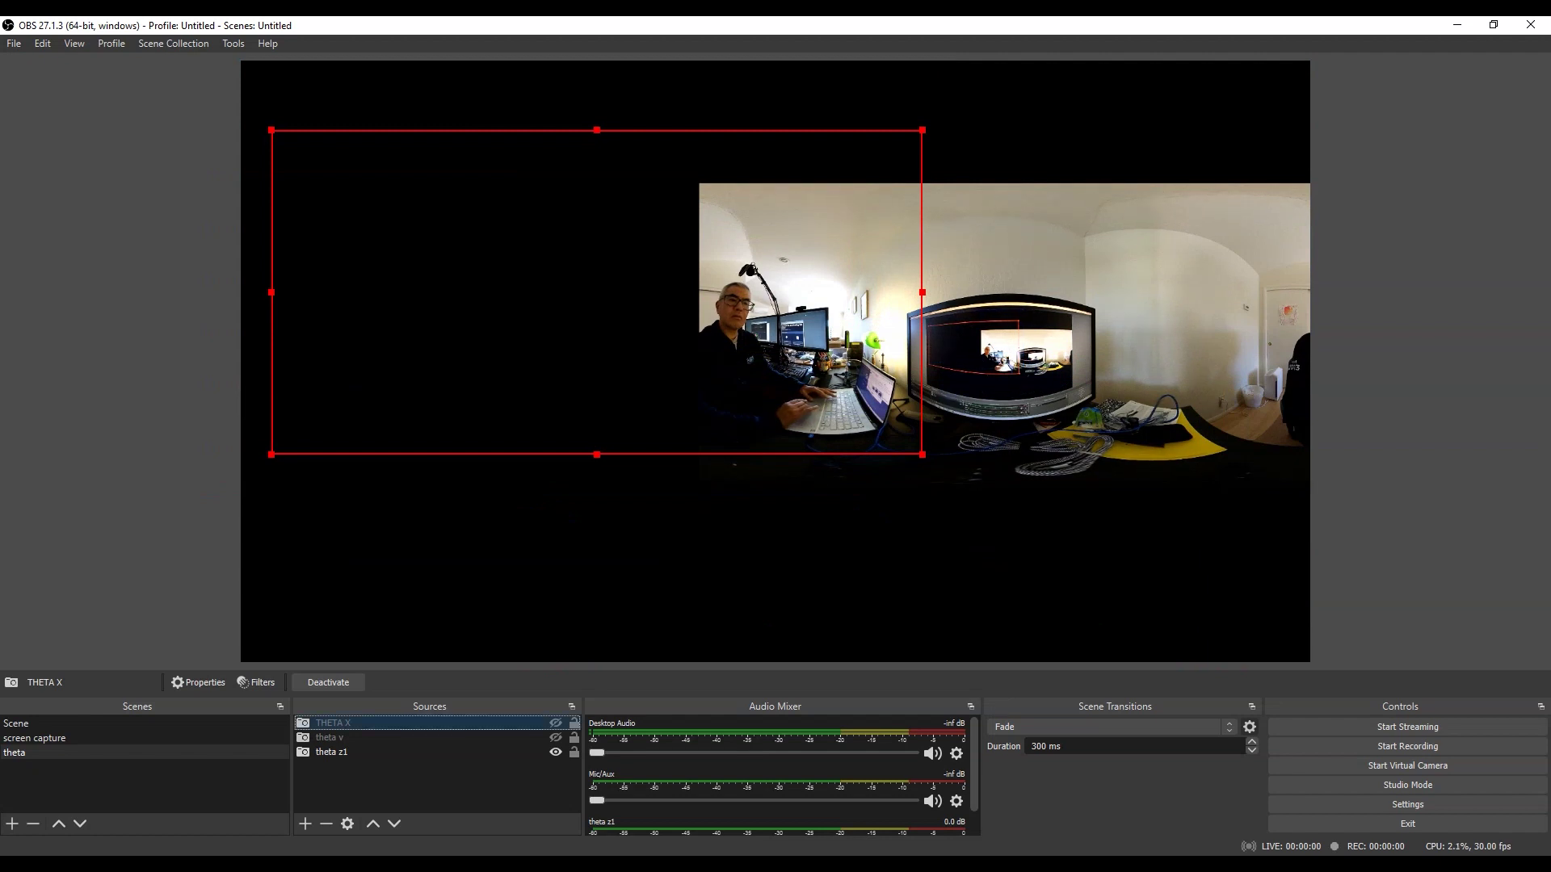
{"action": "left_click", "coordinate": [555, 723]}
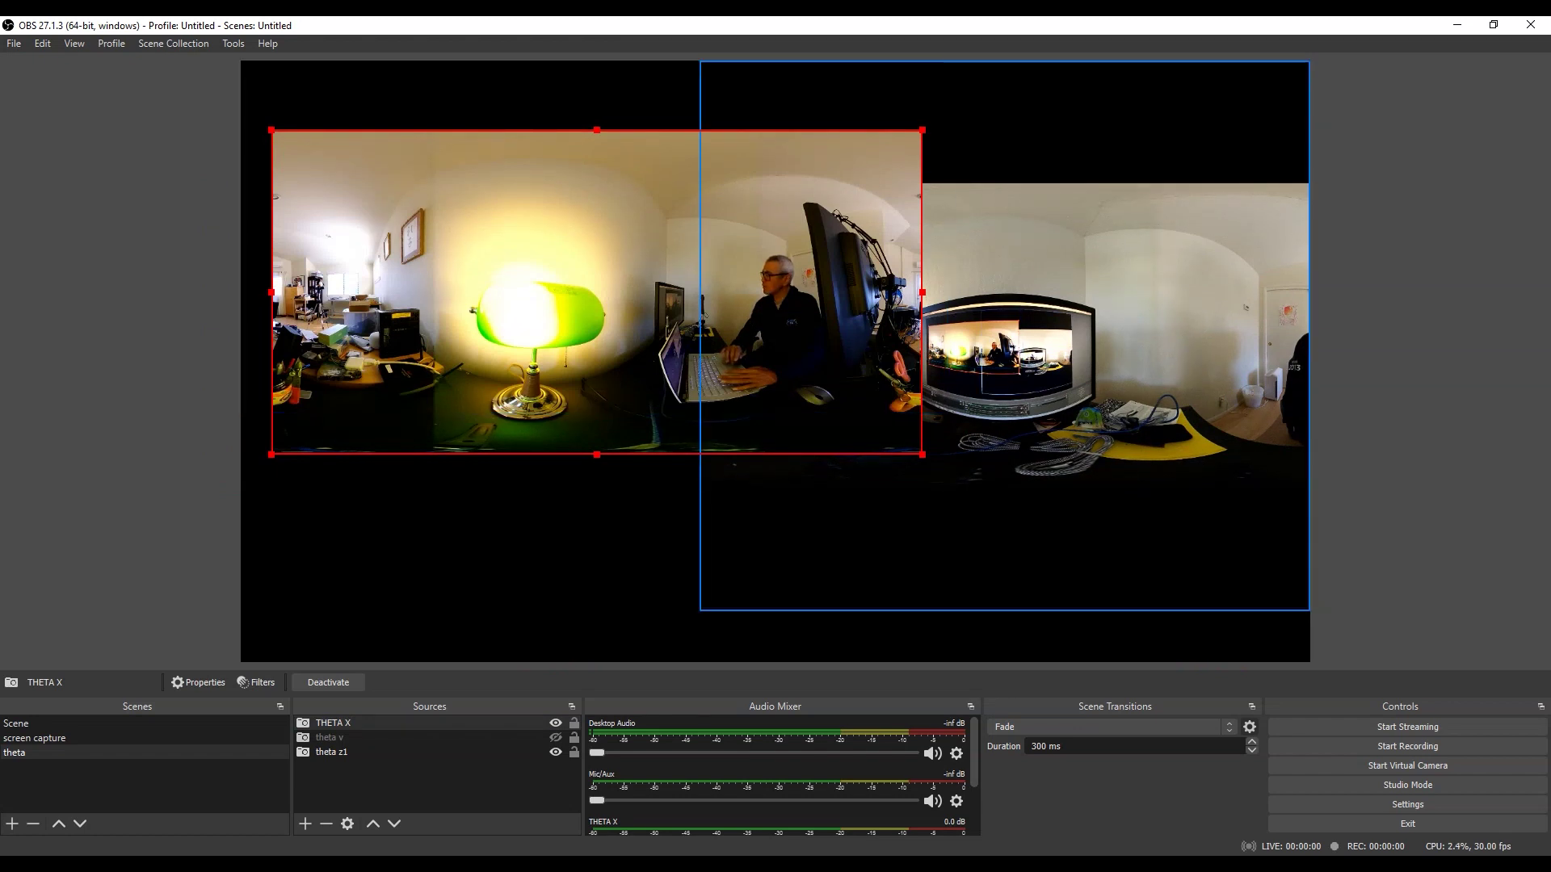
Shrink the THETA X and theta z1 sources so they sit side by side without overlapping
{"action": "left_click_drag", "start_coordinate": [922, 454], "coordinate": [744, 366]}
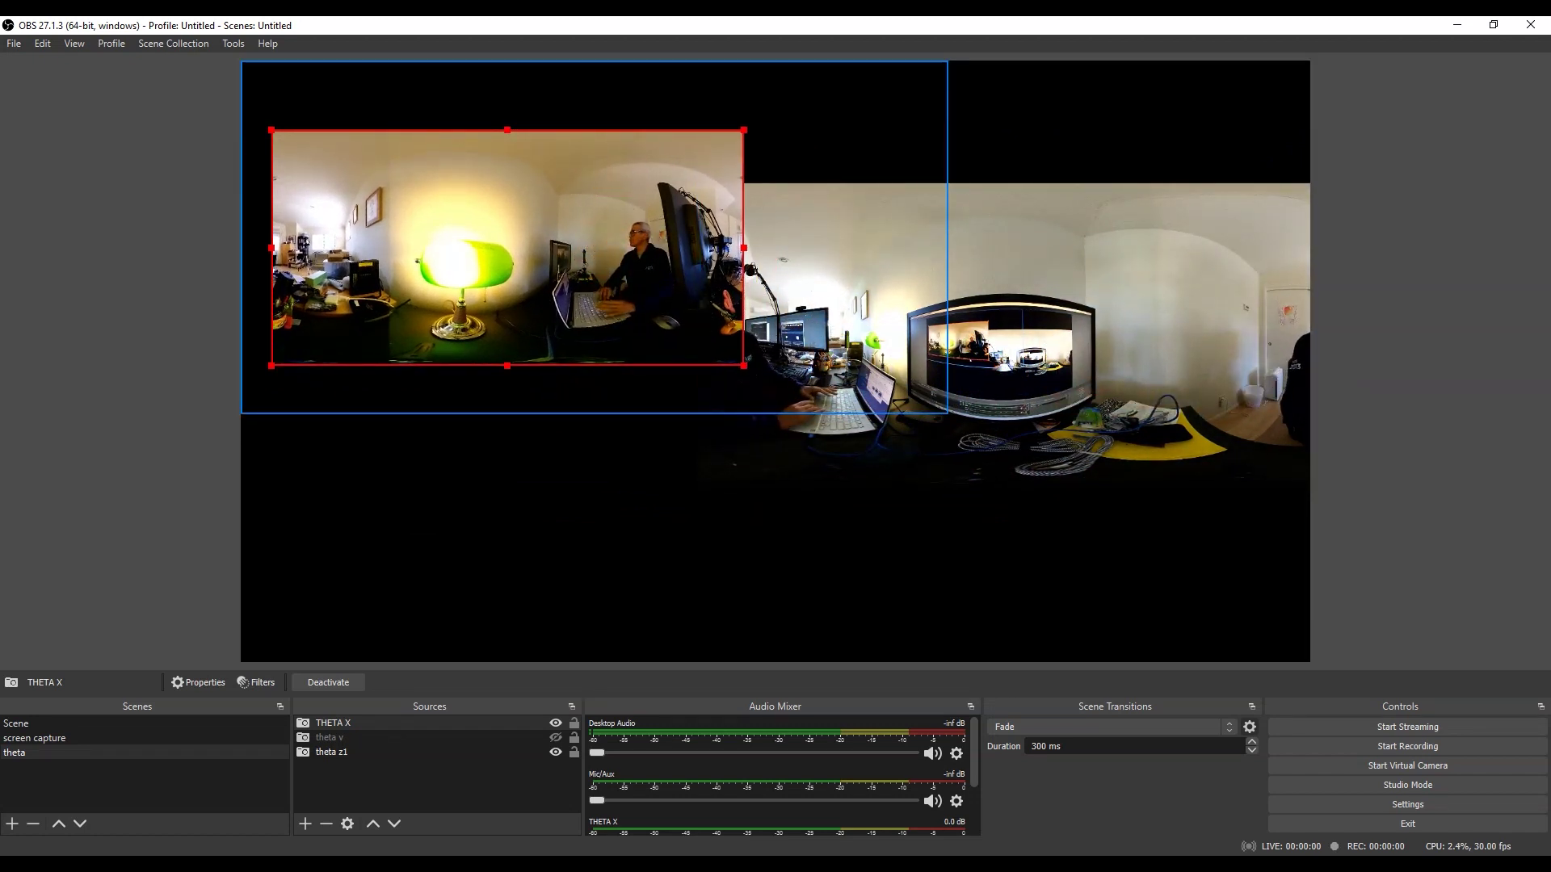
{"action": "left_click", "coordinate": [1004, 335]}
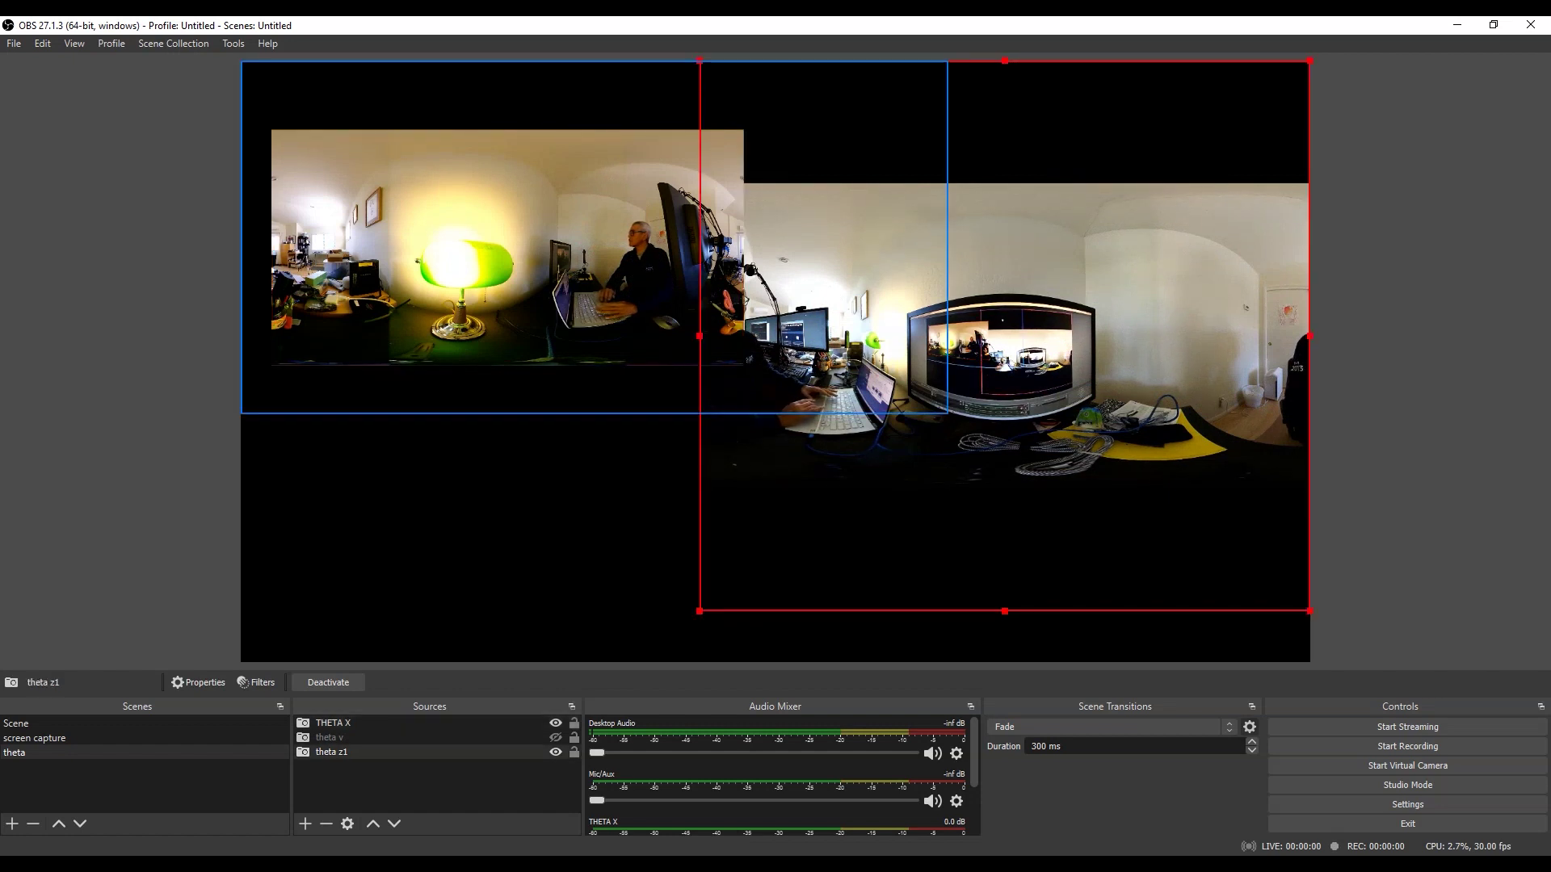
{"action": "left_click_drag", "start_coordinate": [699, 61], "coordinate": [785, 146]}
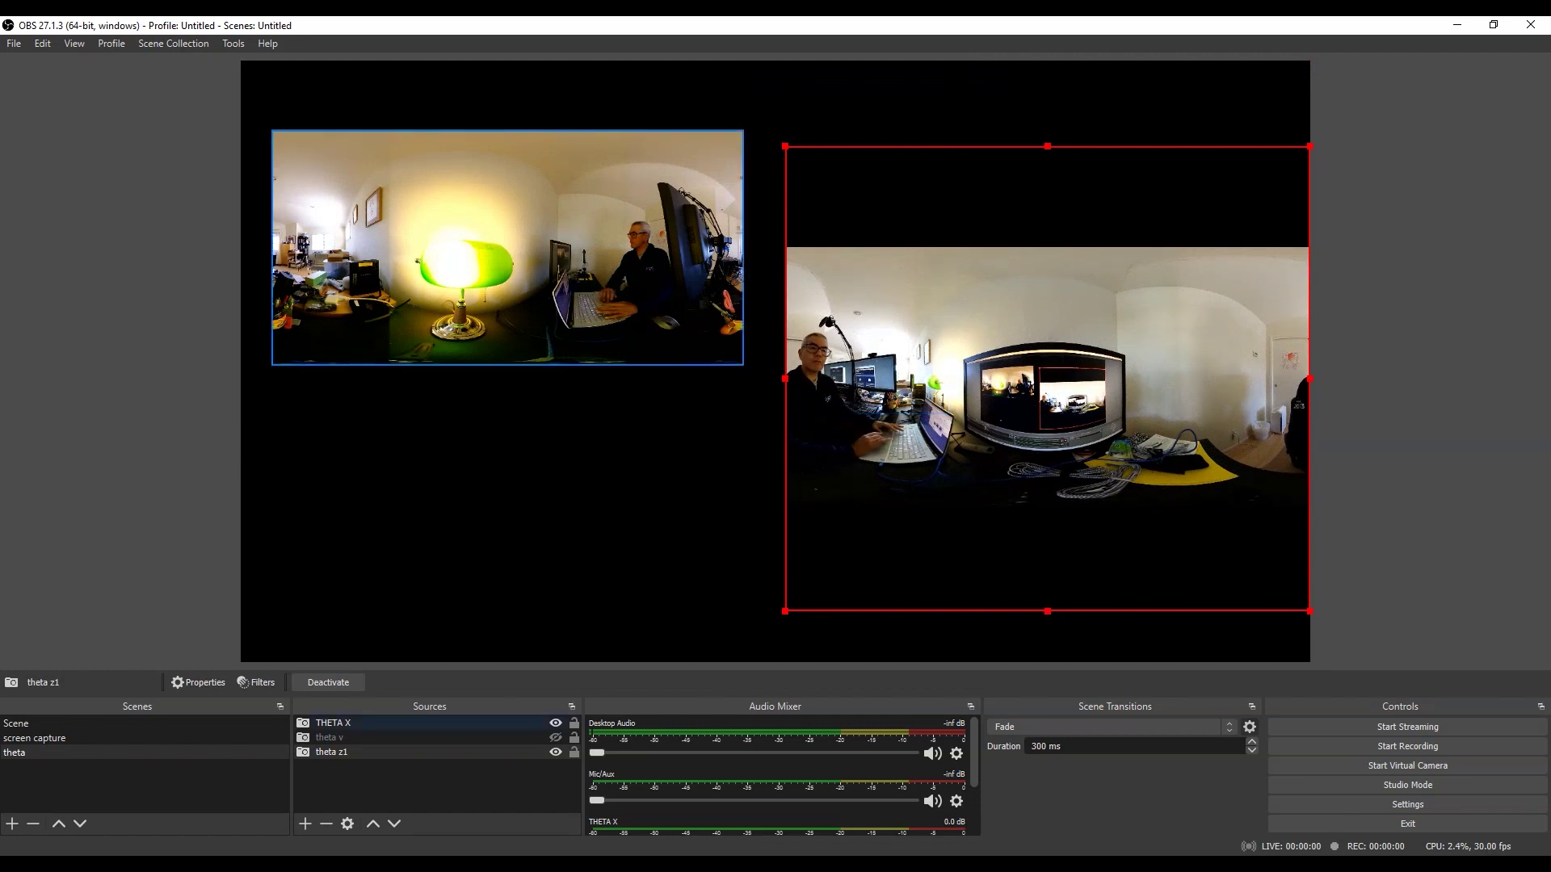
Hide the THETA X source to view theta z1 alone and show it again
{"action": "left_click", "coordinate": [556, 723]}
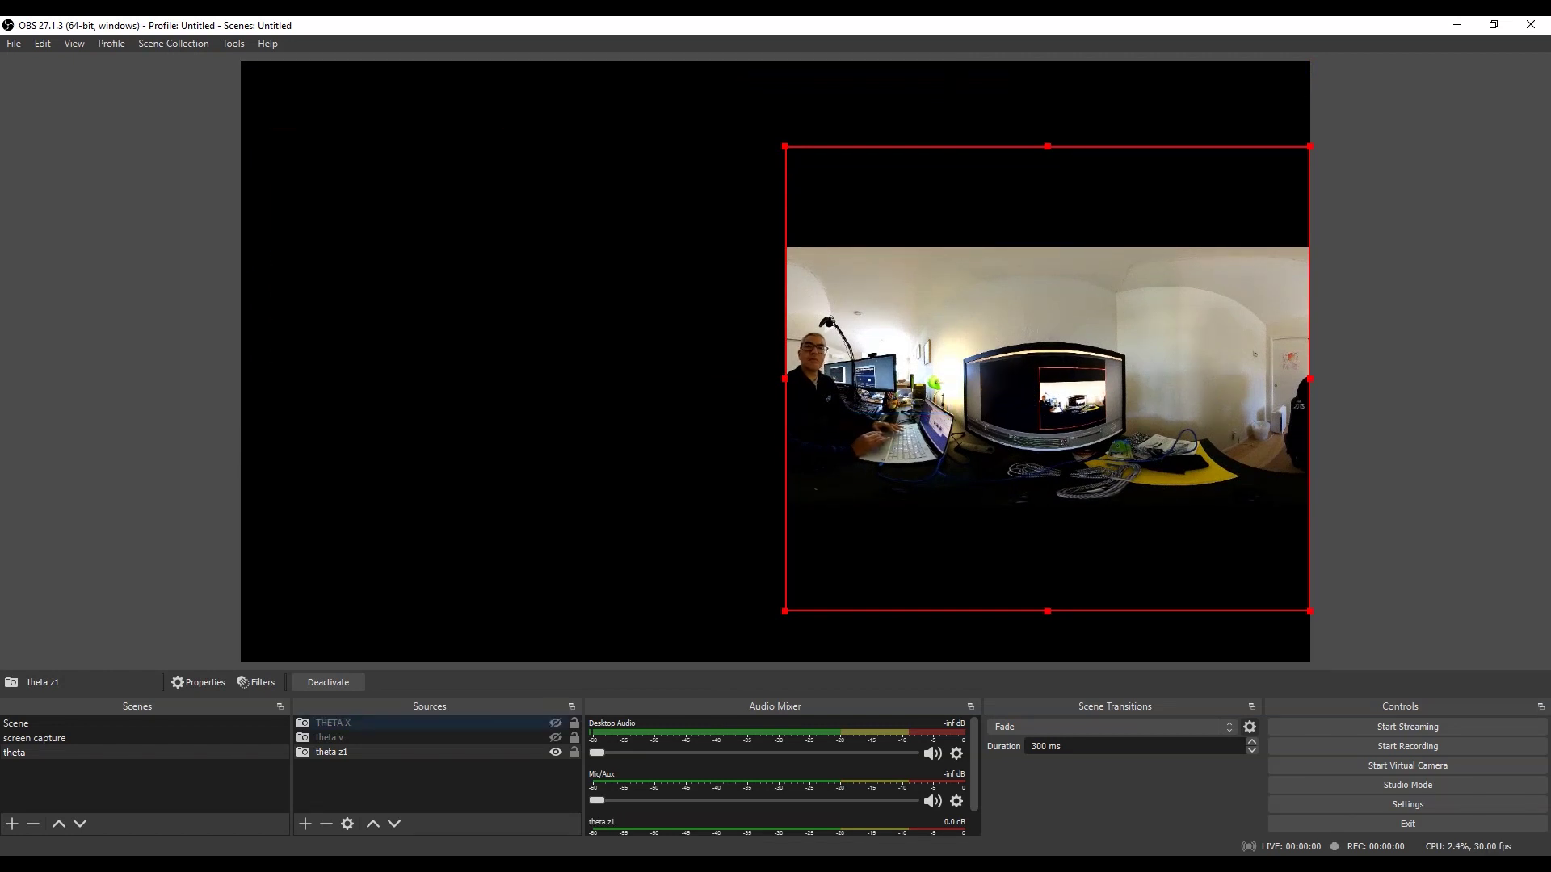
{"action": "left_click", "coordinate": [556, 723]}
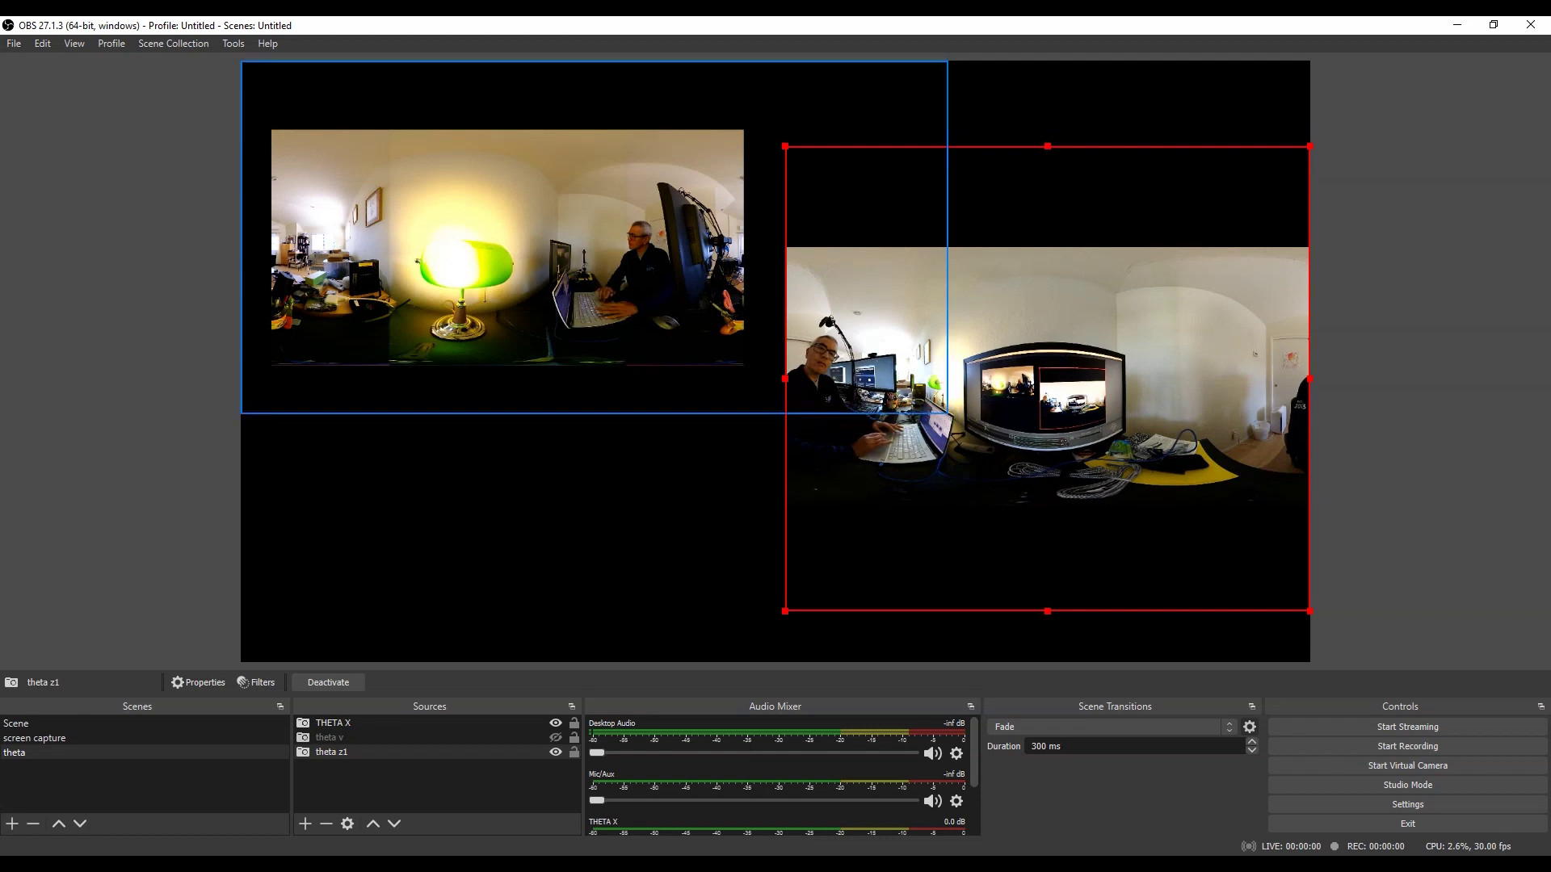
{"action": "left_click", "coordinate": [330, 738]}
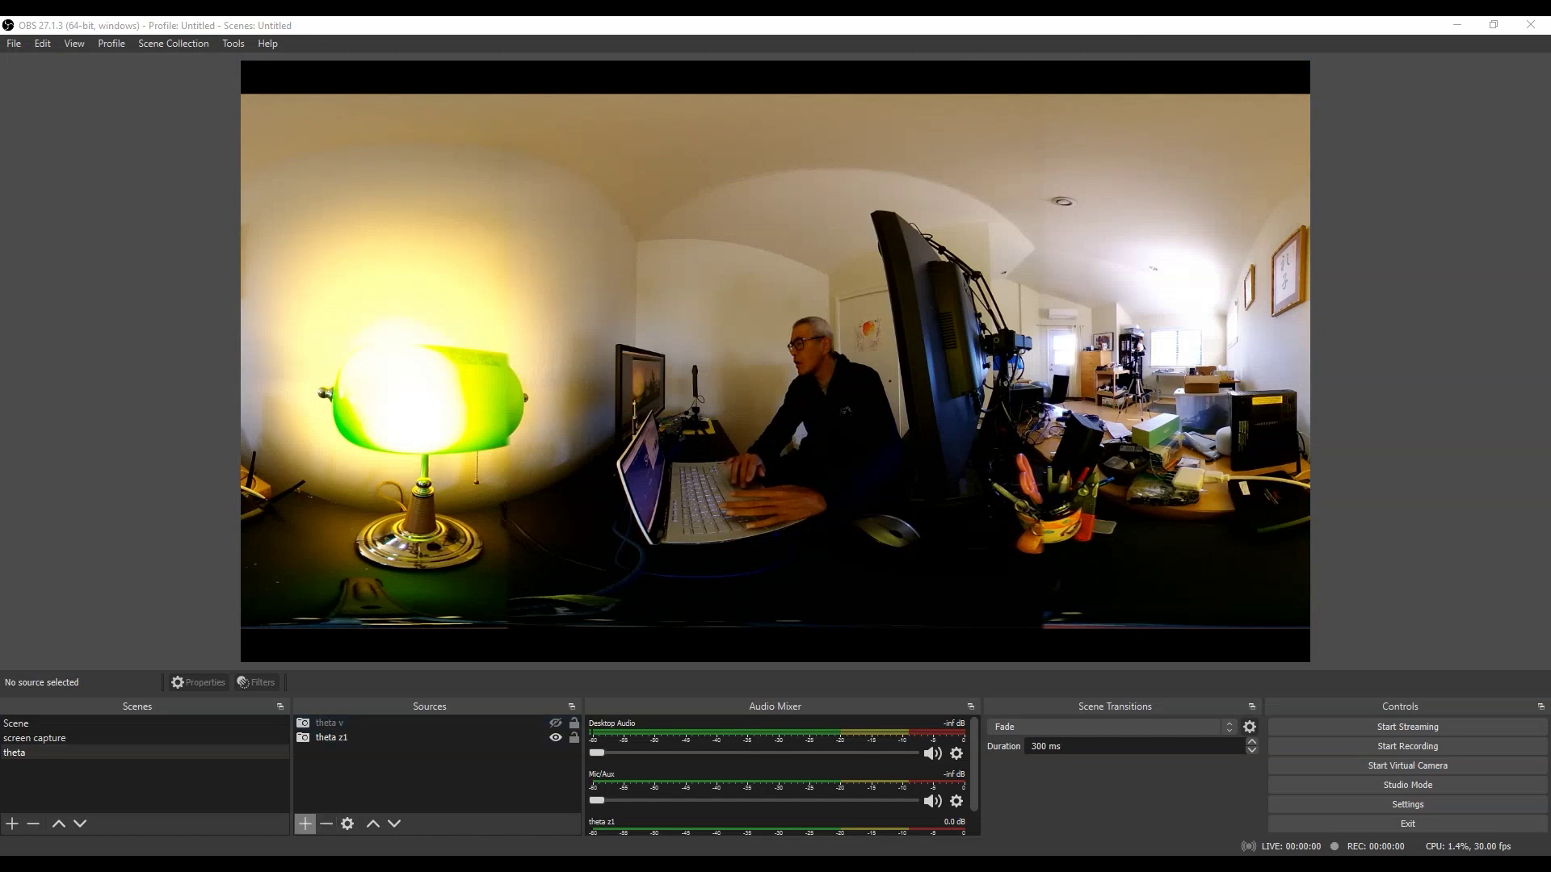
Add a new Video Capture Device source named THETA X to the theta scene
{"action": "left_click", "coordinate": [305, 824]}
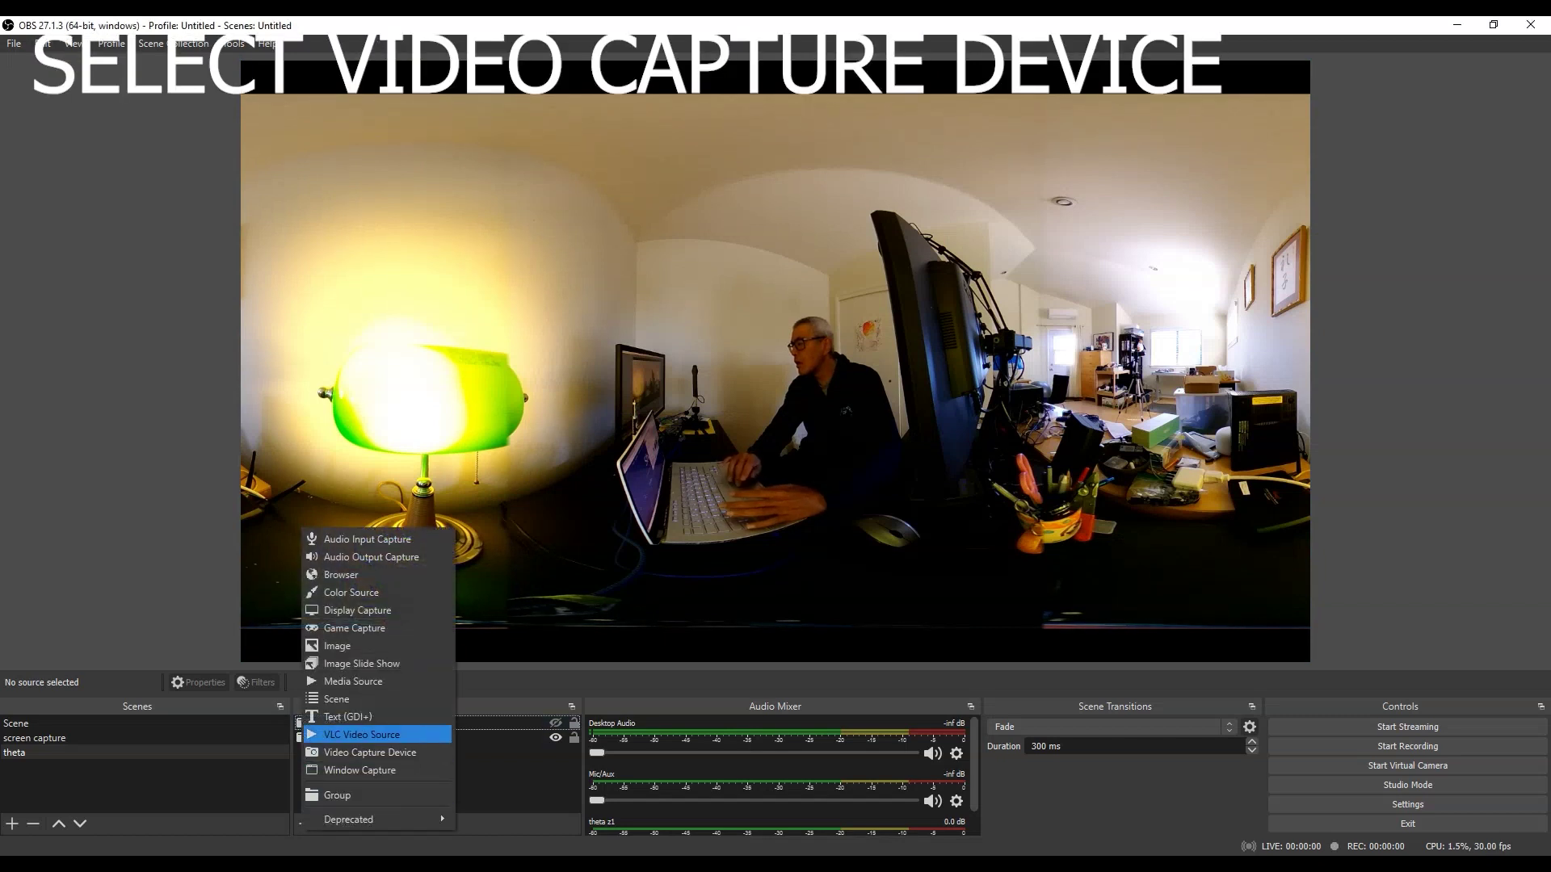
{"action": "left_click", "coordinate": [370, 752]}
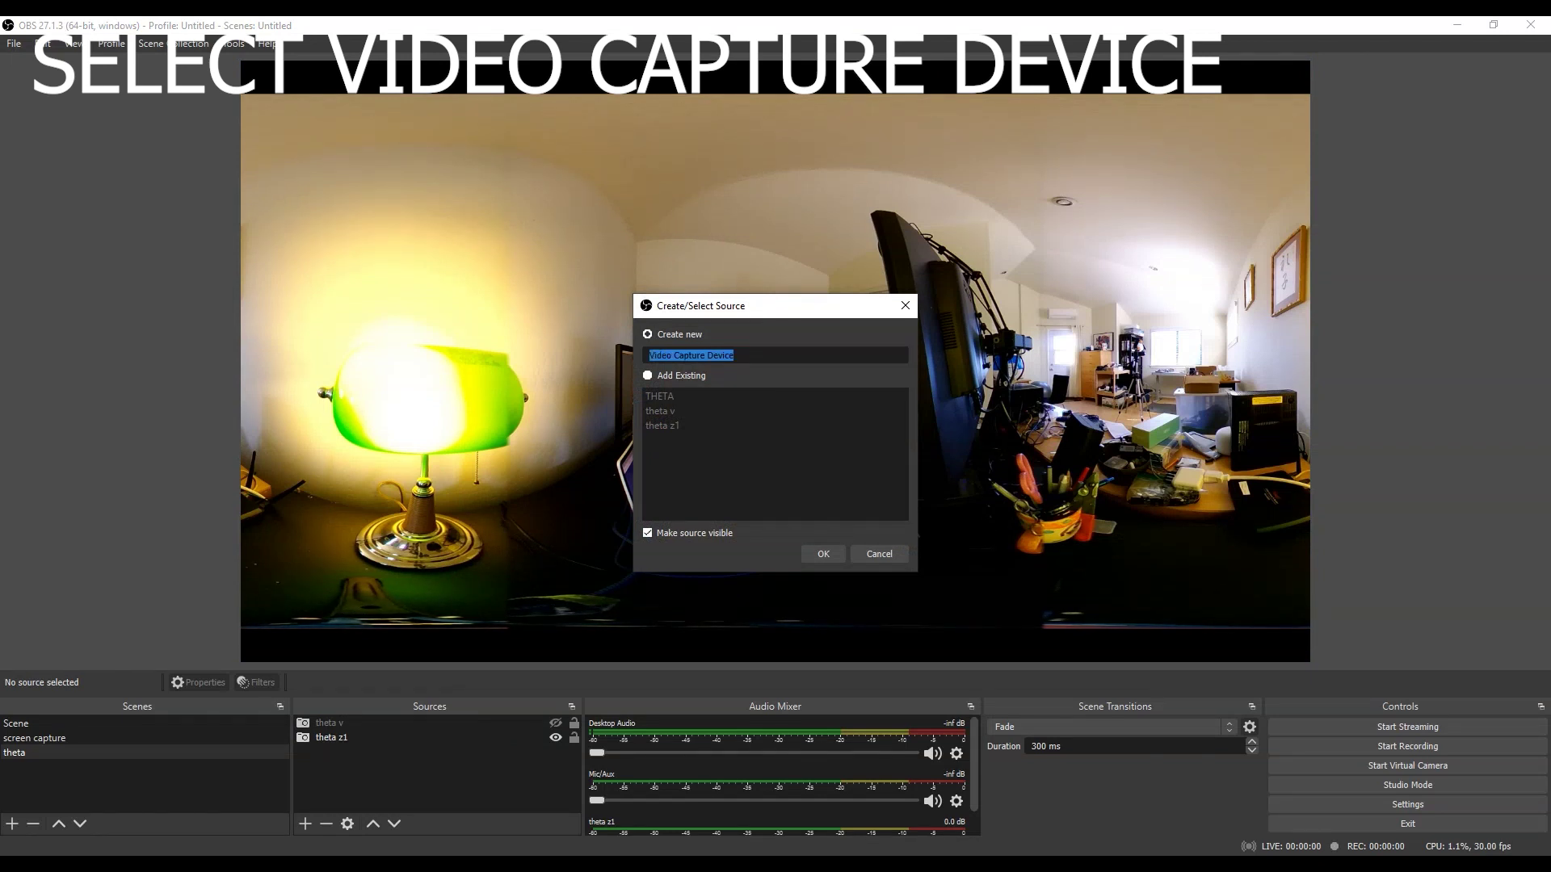
{"action": "type", "text": "THETA X"}
{"action": "left_click", "coordinate": [823, 553]}
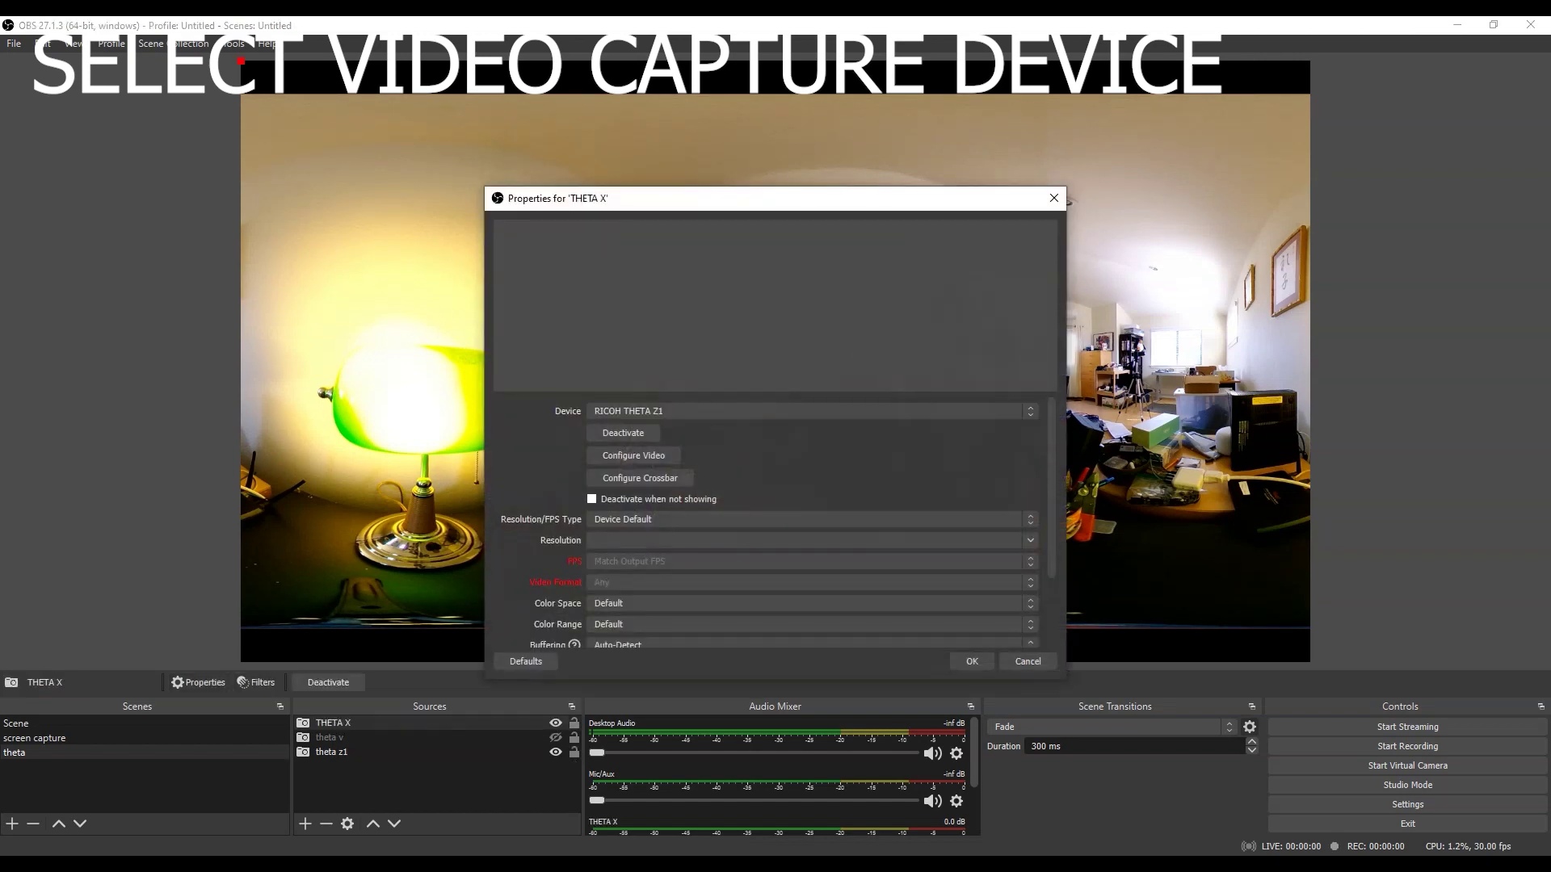
Set the THETA X source's device to RICOH THETA UVC and accept RICOH THETA Z1 in its Theta device selection
{"action": "left_click", "coordinate": [811, 410]}
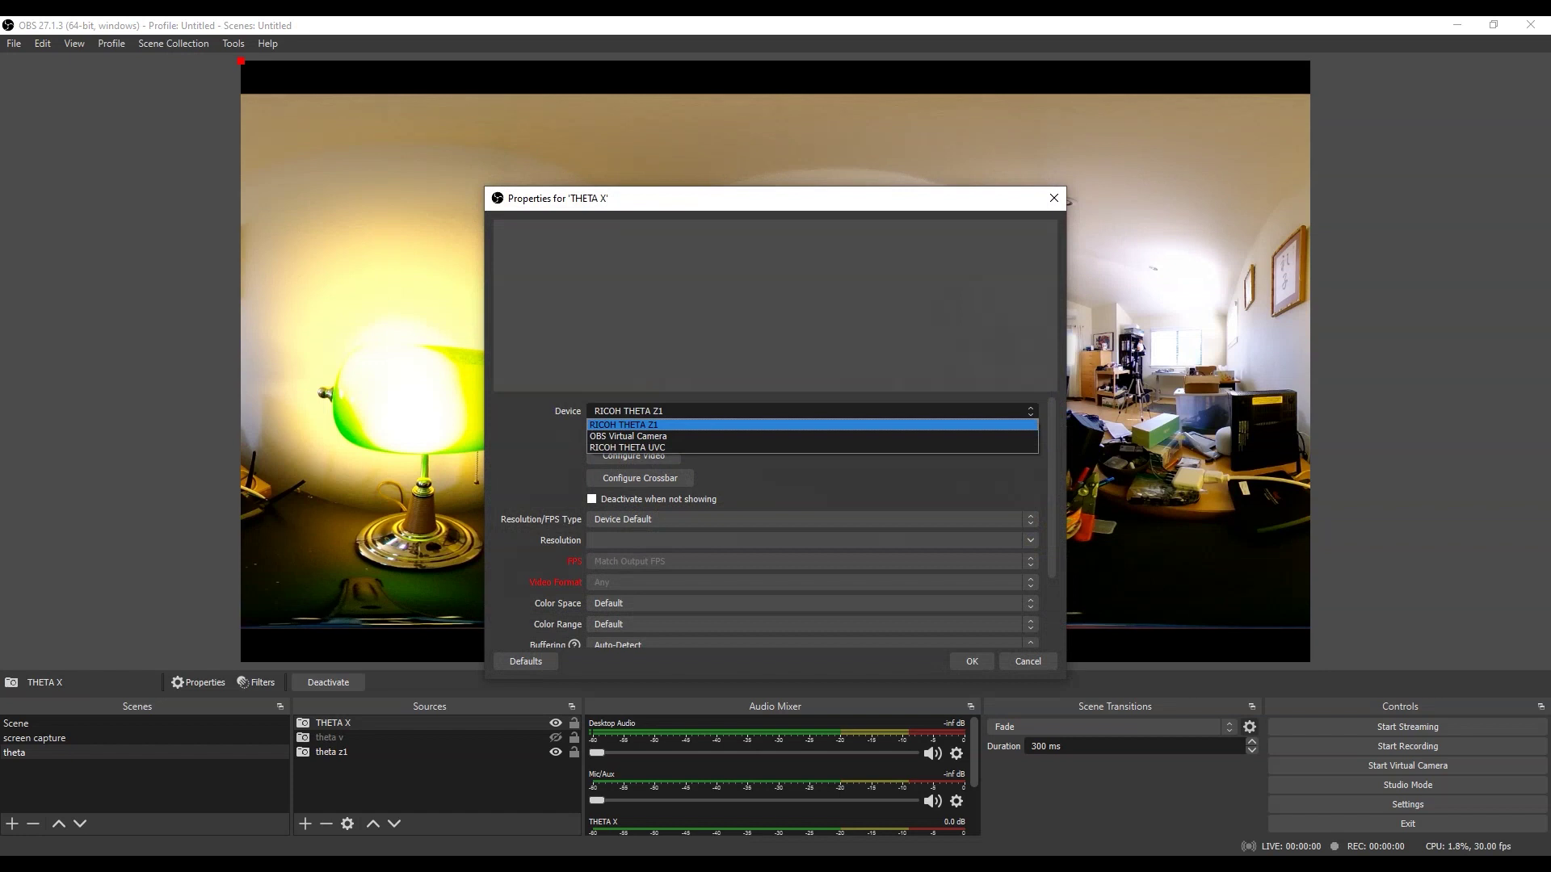
{"action": "key", "text": "Return"}
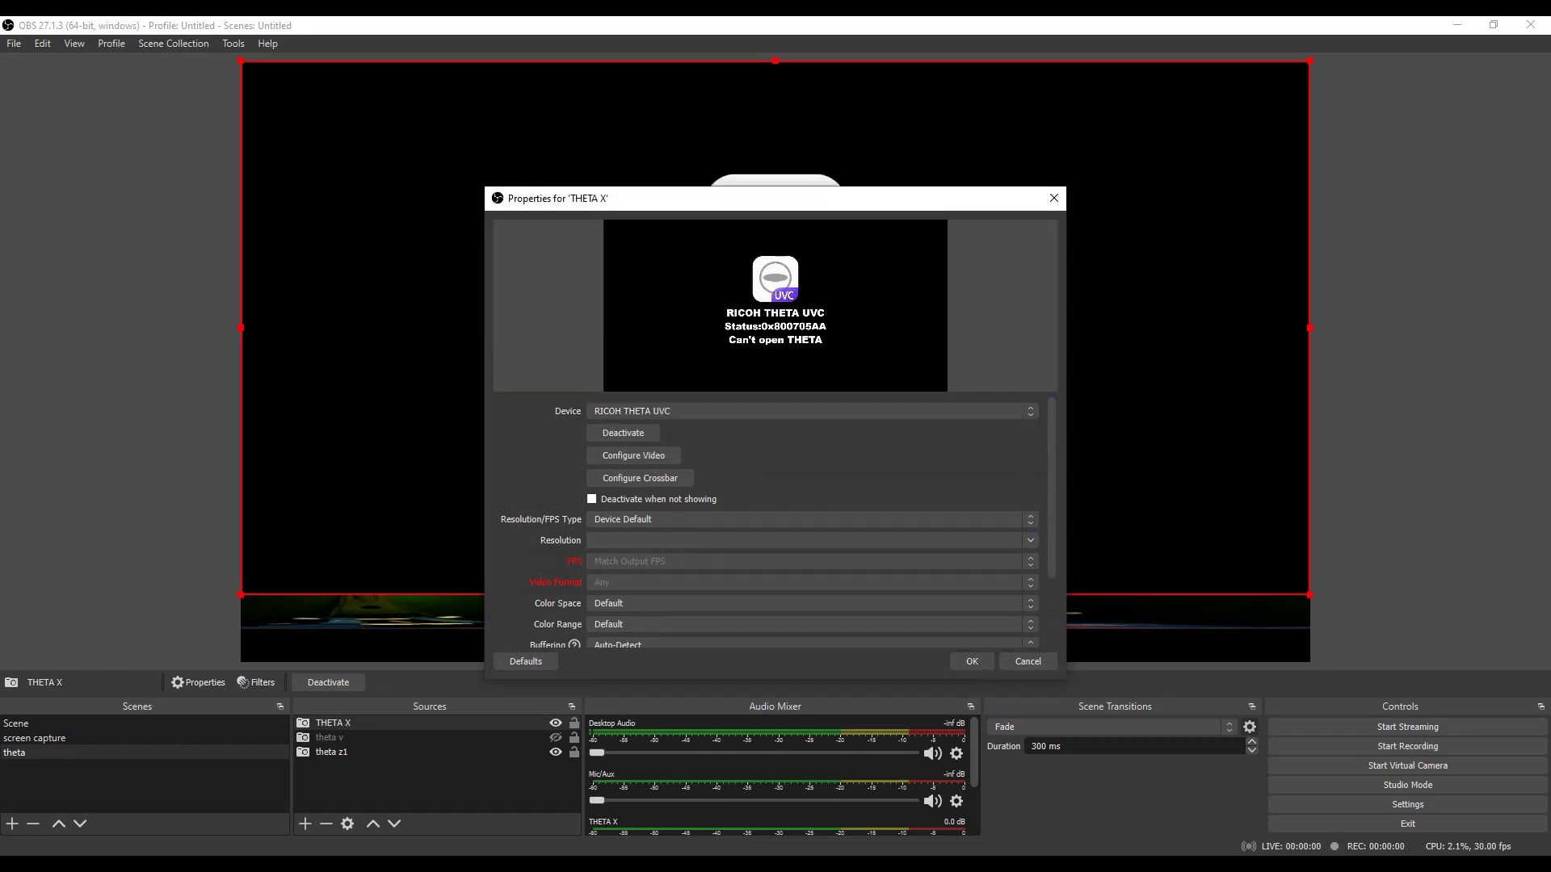
{"action": "left_click_drag", "start_coordinate": [775, 197], "coordinate": [653, 200]}
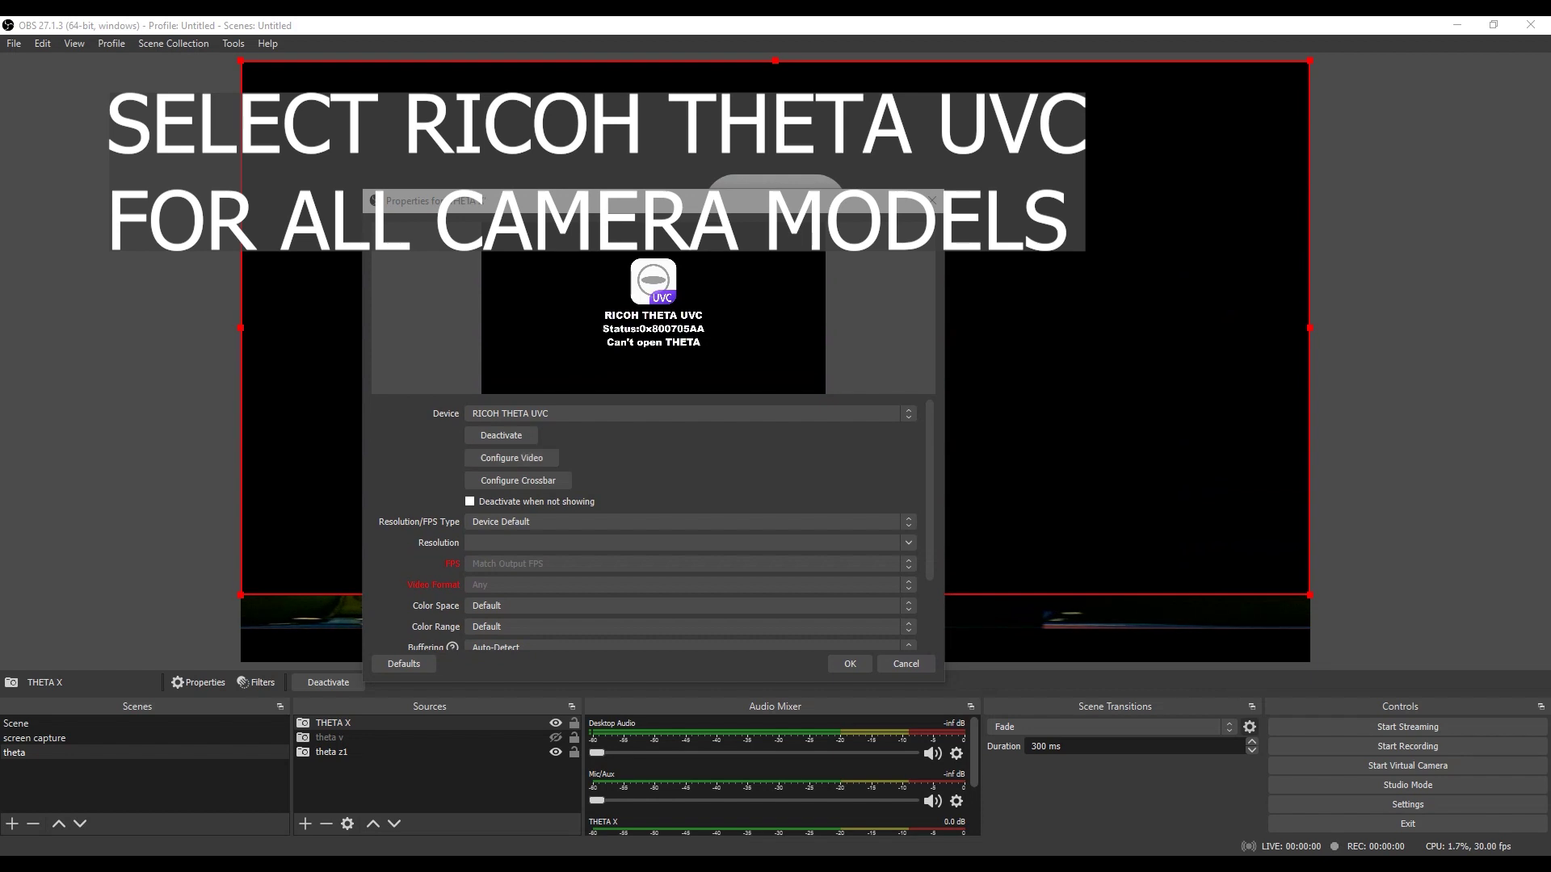
{"action": "left_click_drag", "start_coordinate": [125, 188], "coordinate": [706, 296]}
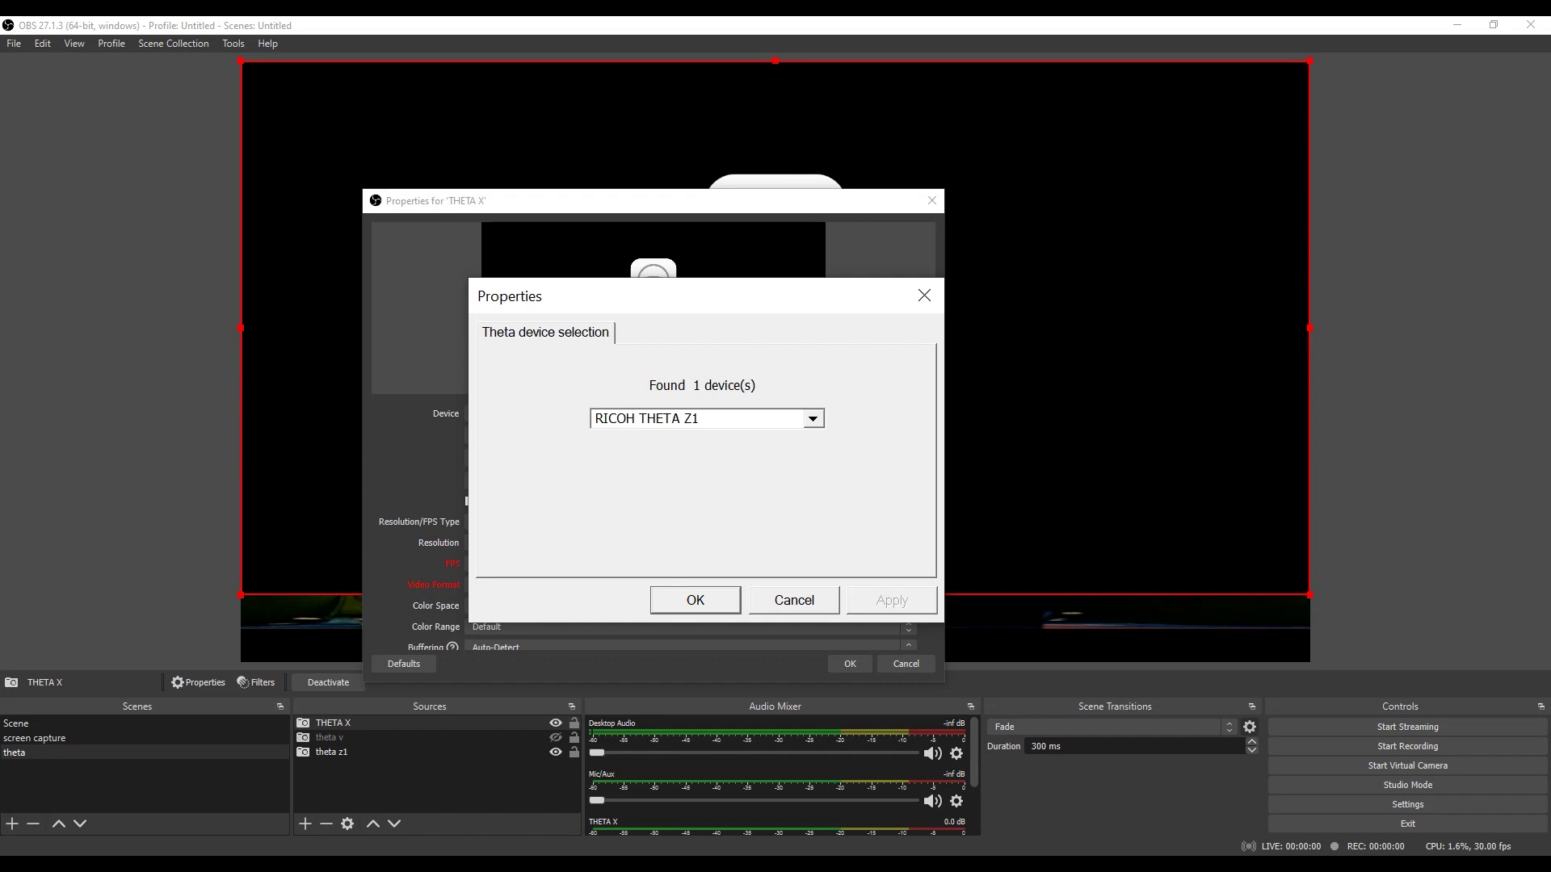
{"action": "left_click", "coordinate": [694, 600]}
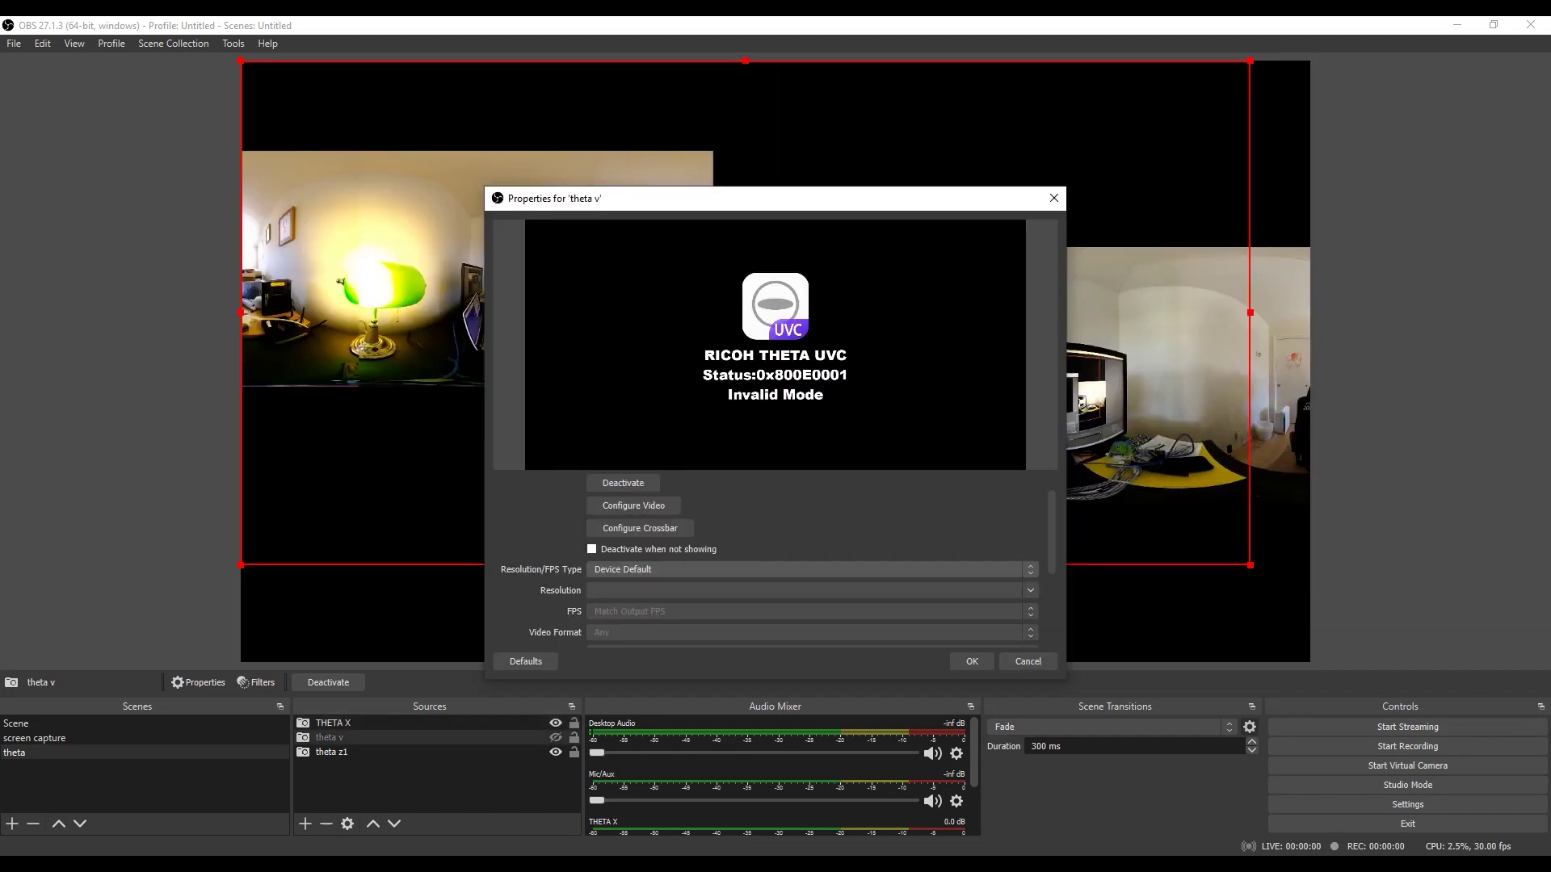
Set the theta v source's resolution/FPS type to Custom with a resolution of 3840x1920 and accept its properties
{"action": "scroll", "coordinate": [778, 559], "scroll_direction": "up", "scroll_amount": 1}
{"action": "scroll", "coordinate": [777, 559], "scroll_direction": "down", "scroll_amount": 1}
{"action": "left_click", "coordinate": [807, 567]}
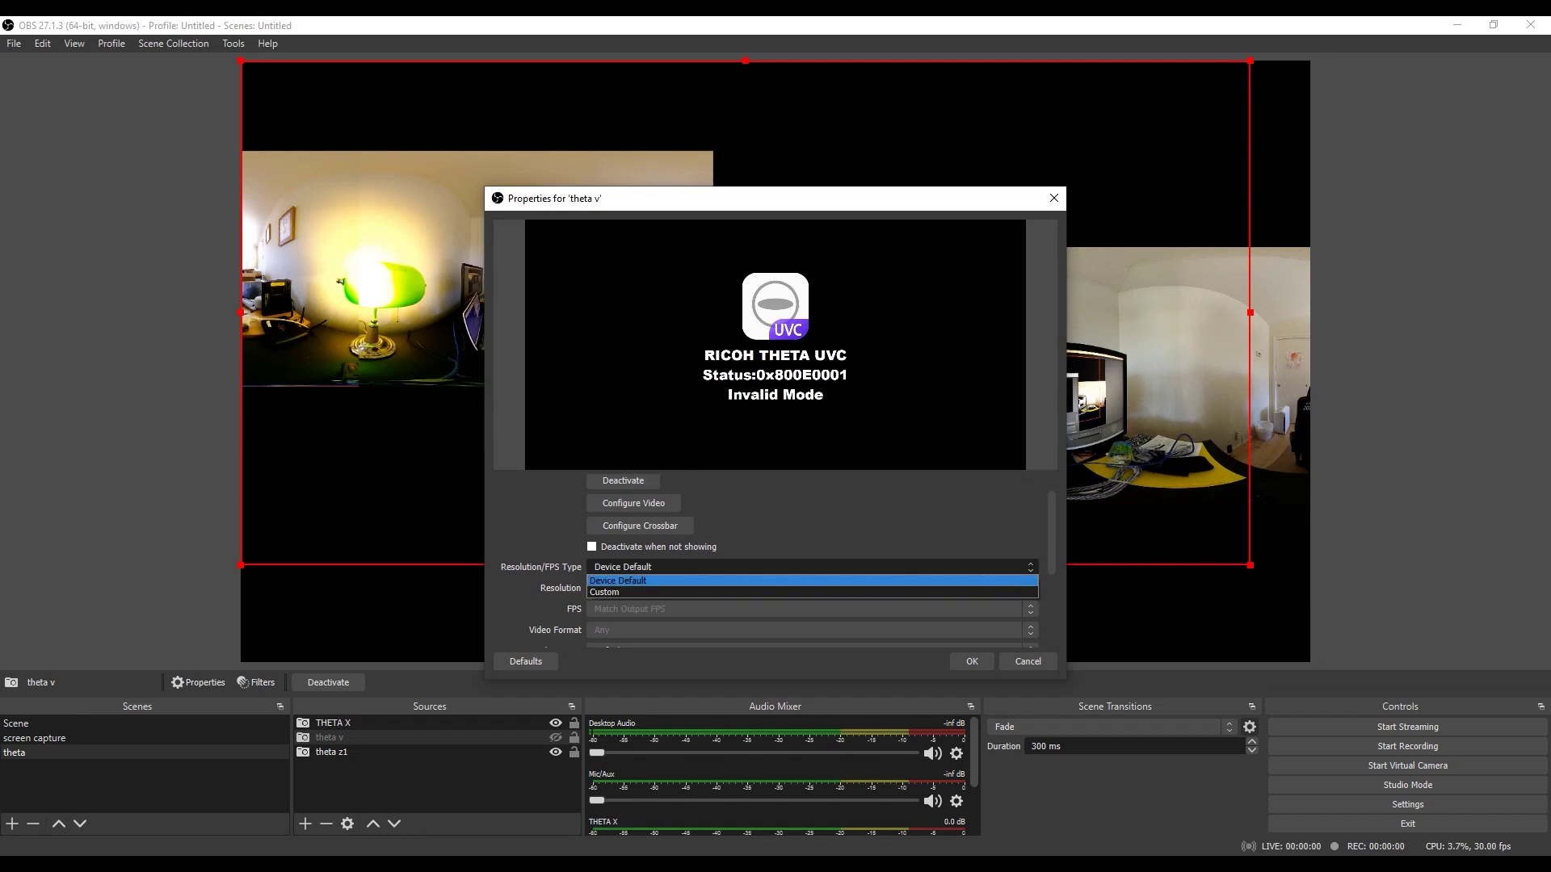
{"action": "left_click", "coordinate": [808, 592]}
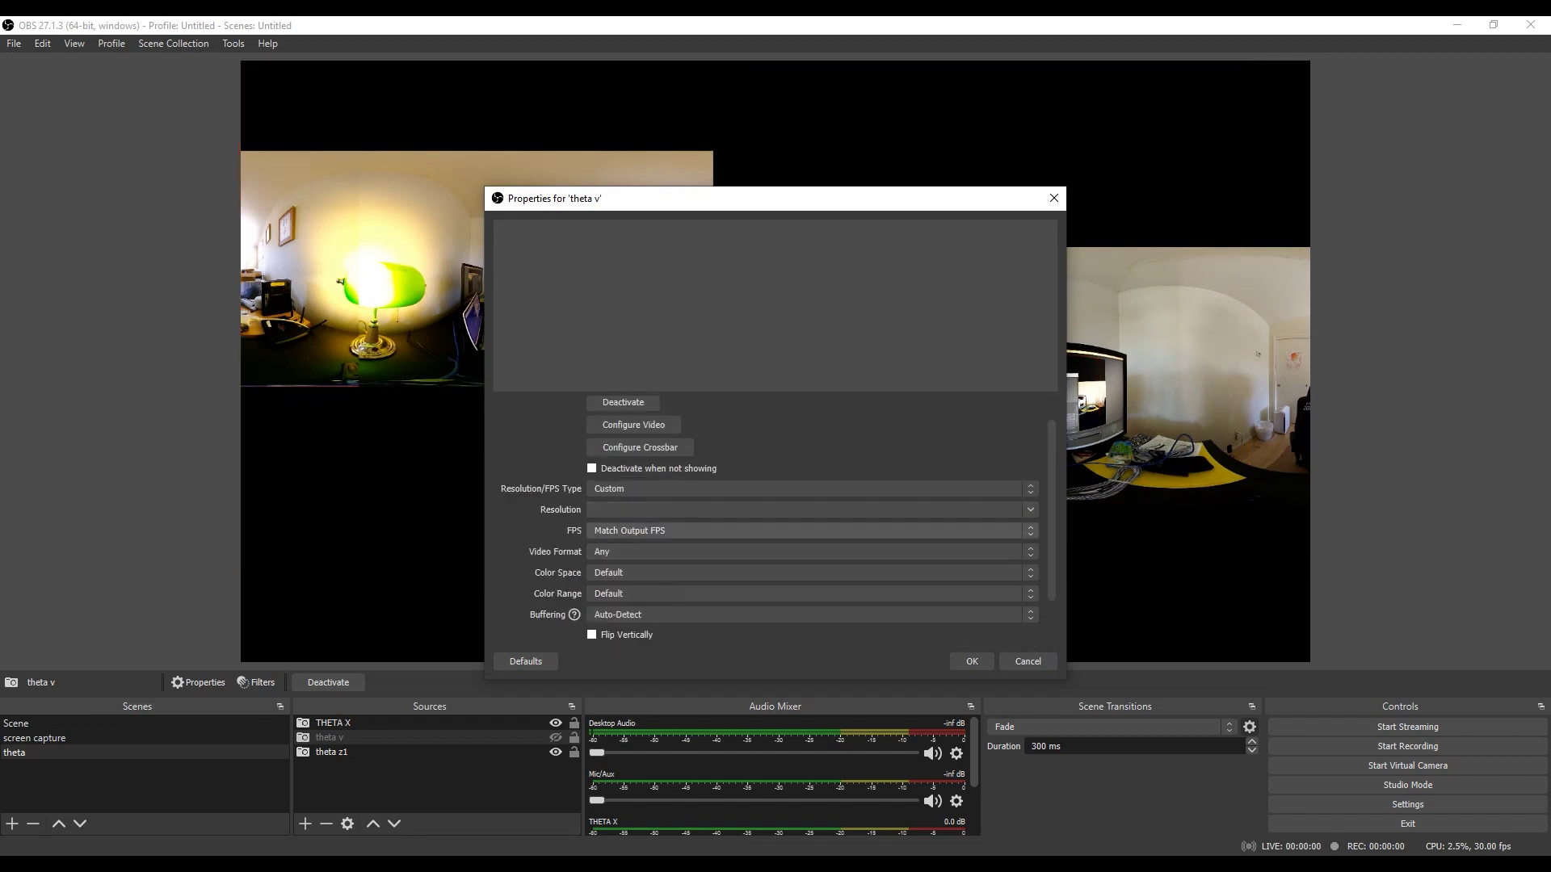
{"action": "left_click", "coordinate": [1029, 509]}
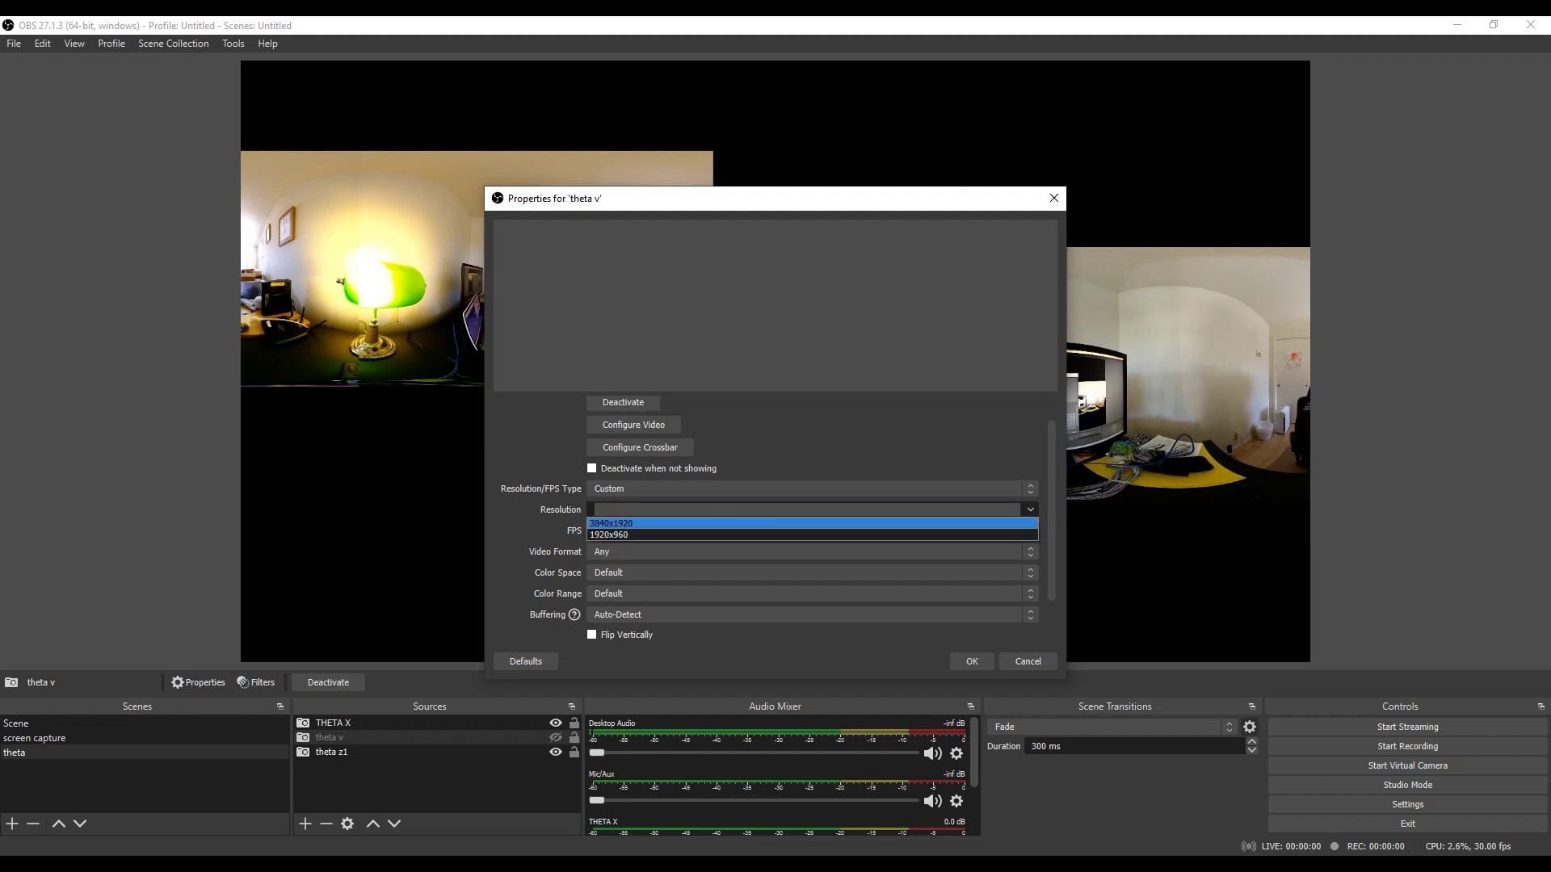
{"action": "key", "text": "Down"}
{"action": "key", "text": "Up"}
{"action": "key", "text": "Return"}
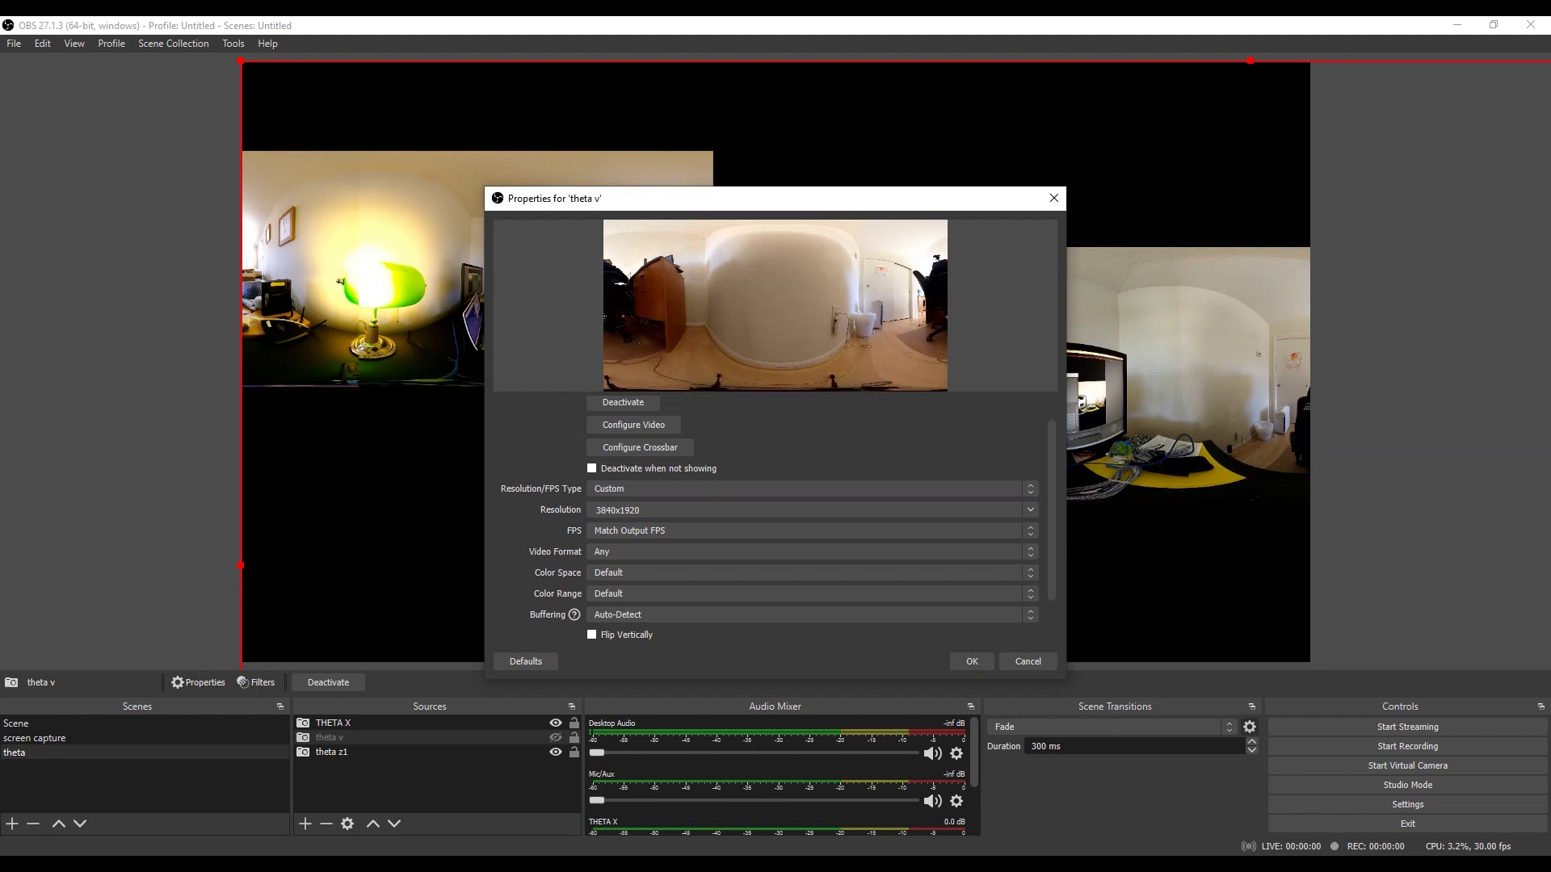
{"action": "scroll", "coordinate": [775, 521], "scroll_direction": "up", "scroll_amount": 2}
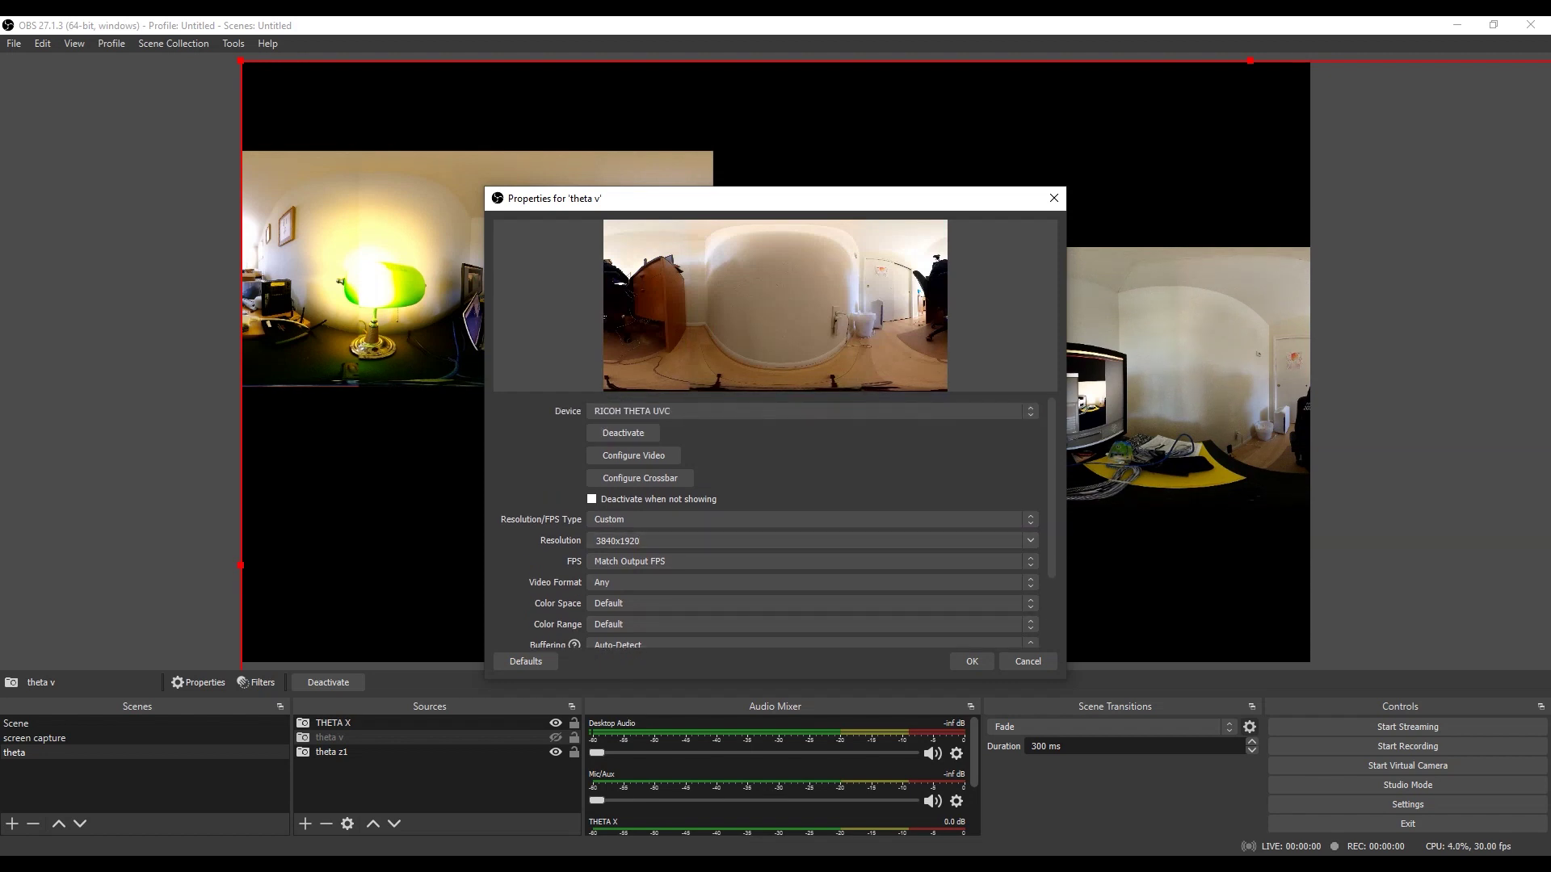
{"action": "left_click", "coordinate": [972, 662]}
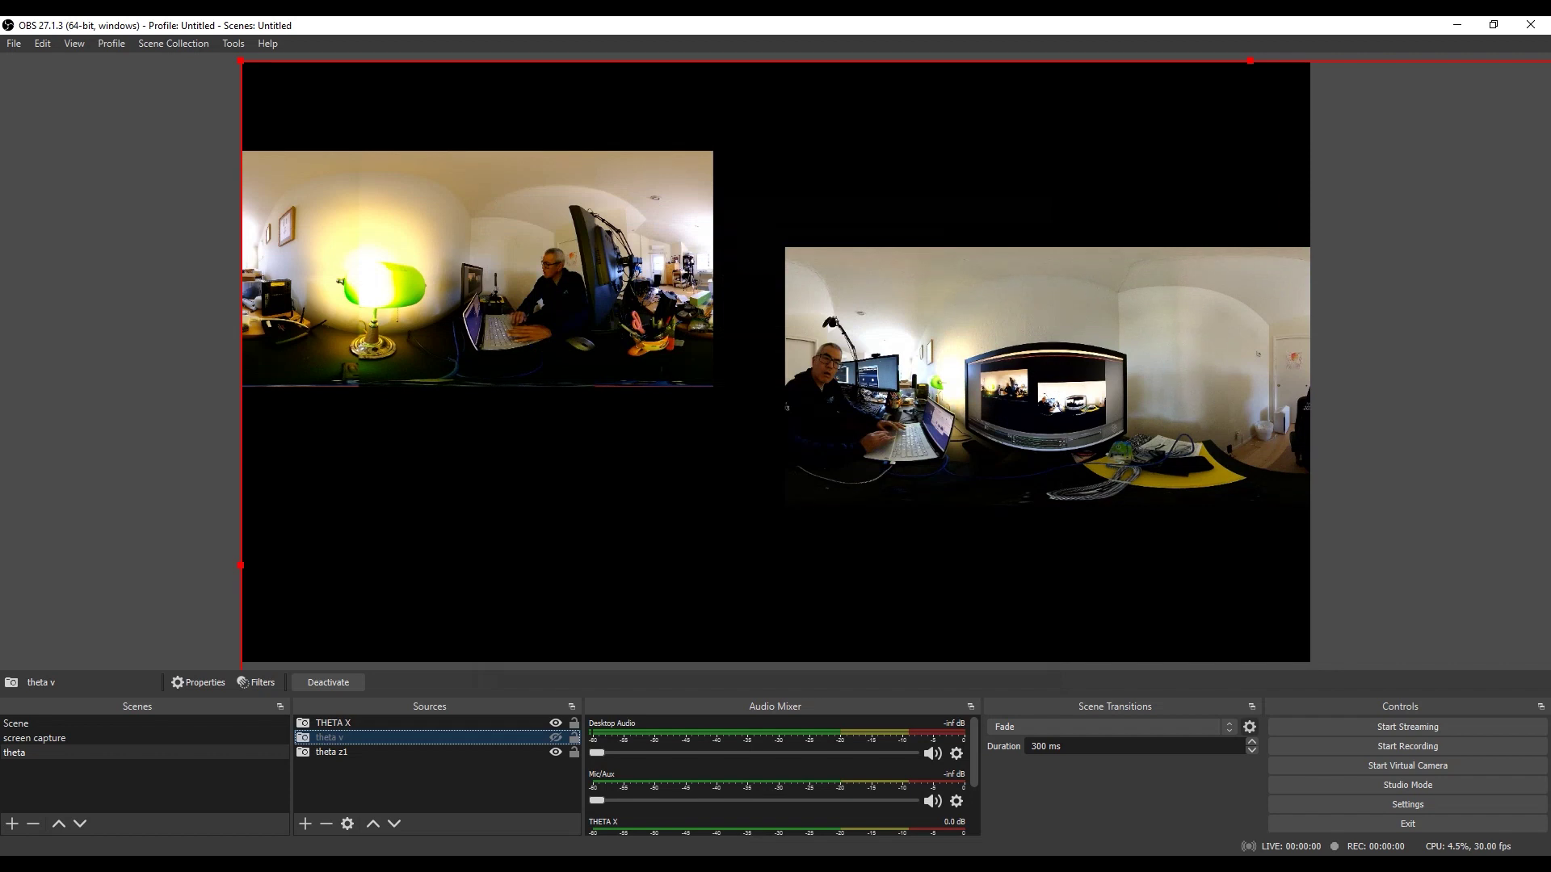
Show the theta v source, scale and move it to fit inside the canvas, and hide it again
{"action": "left_click", "coordinate": [555, 737]}
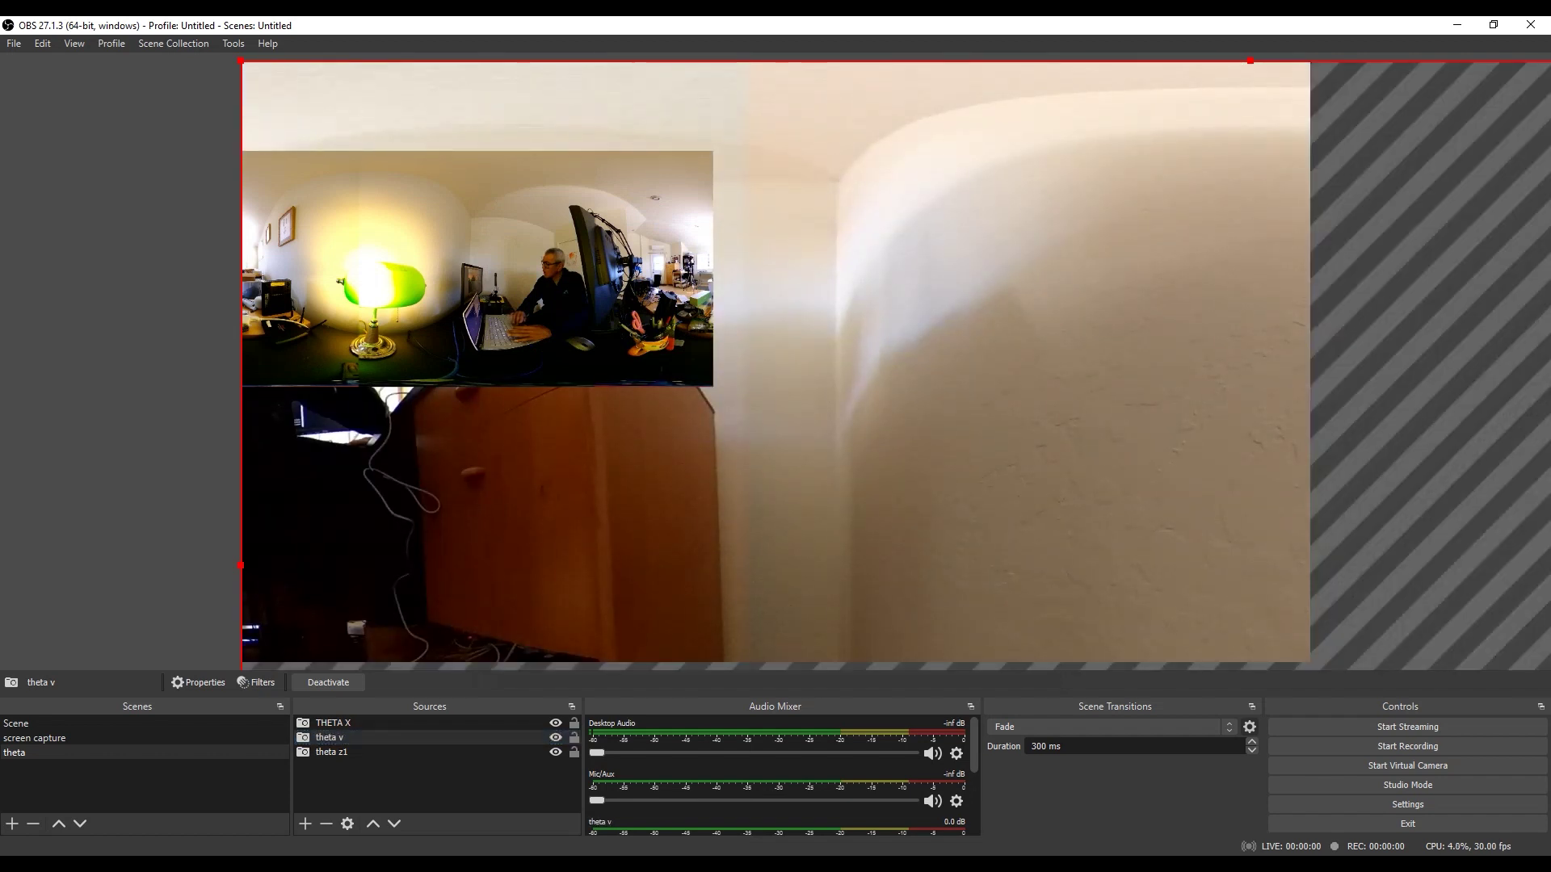
{"action": "left_click_drag", "start_coordinate": [240, 564], "coordinate": [686, 560]}
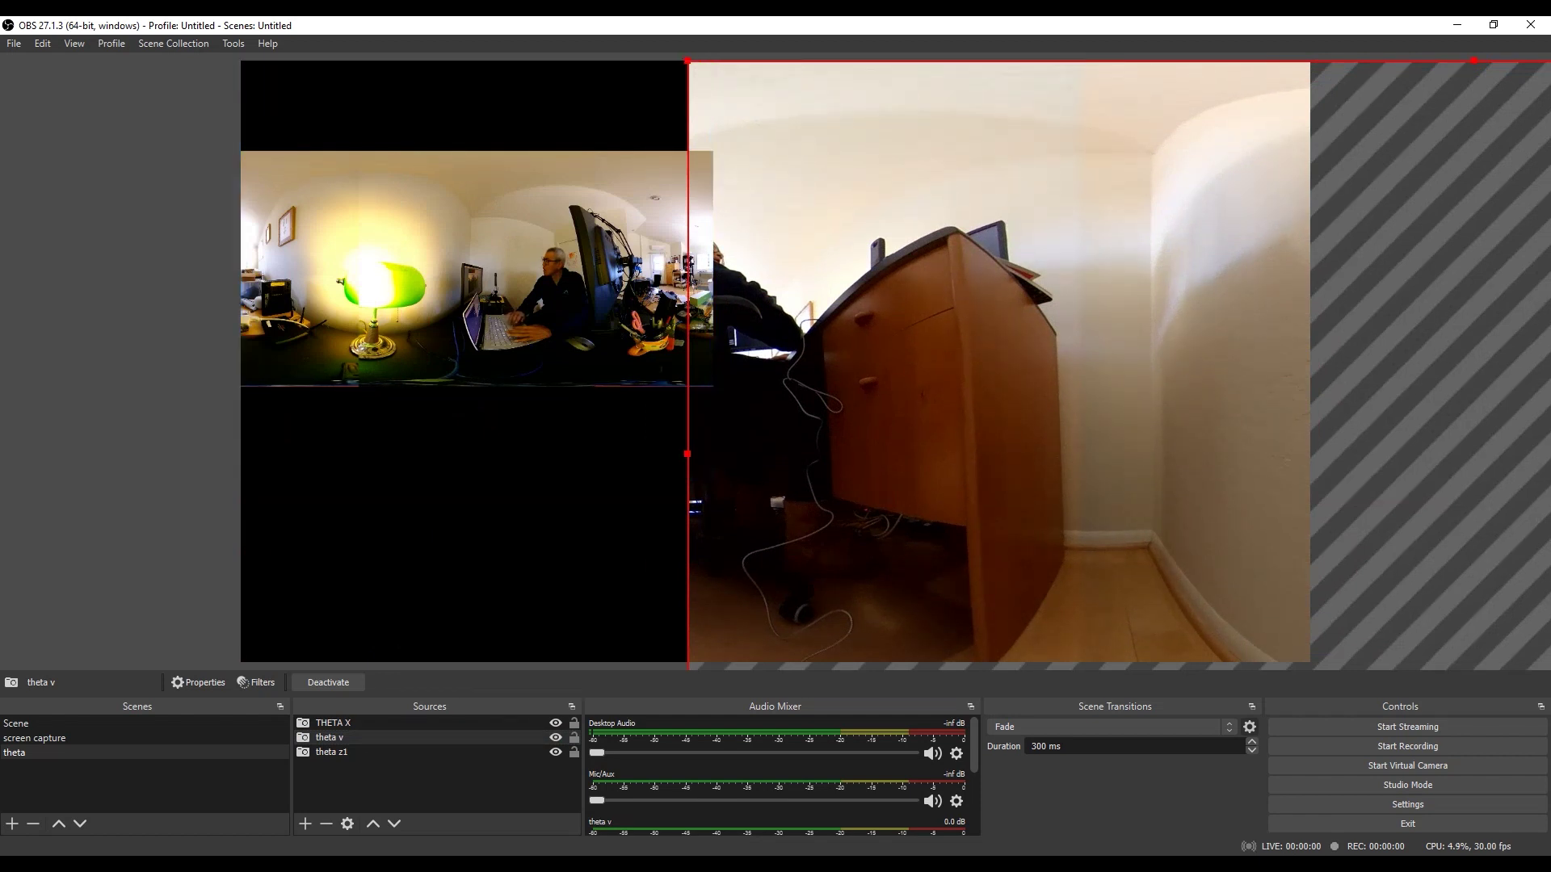
{"action": "left_click_drag", "start_coordinate": [687, 60], "coordinate": [1023, 228]}
{"action": "left_click_drag", "start_coordinate": [1550, 588], "coordinate": [1434, 517]}
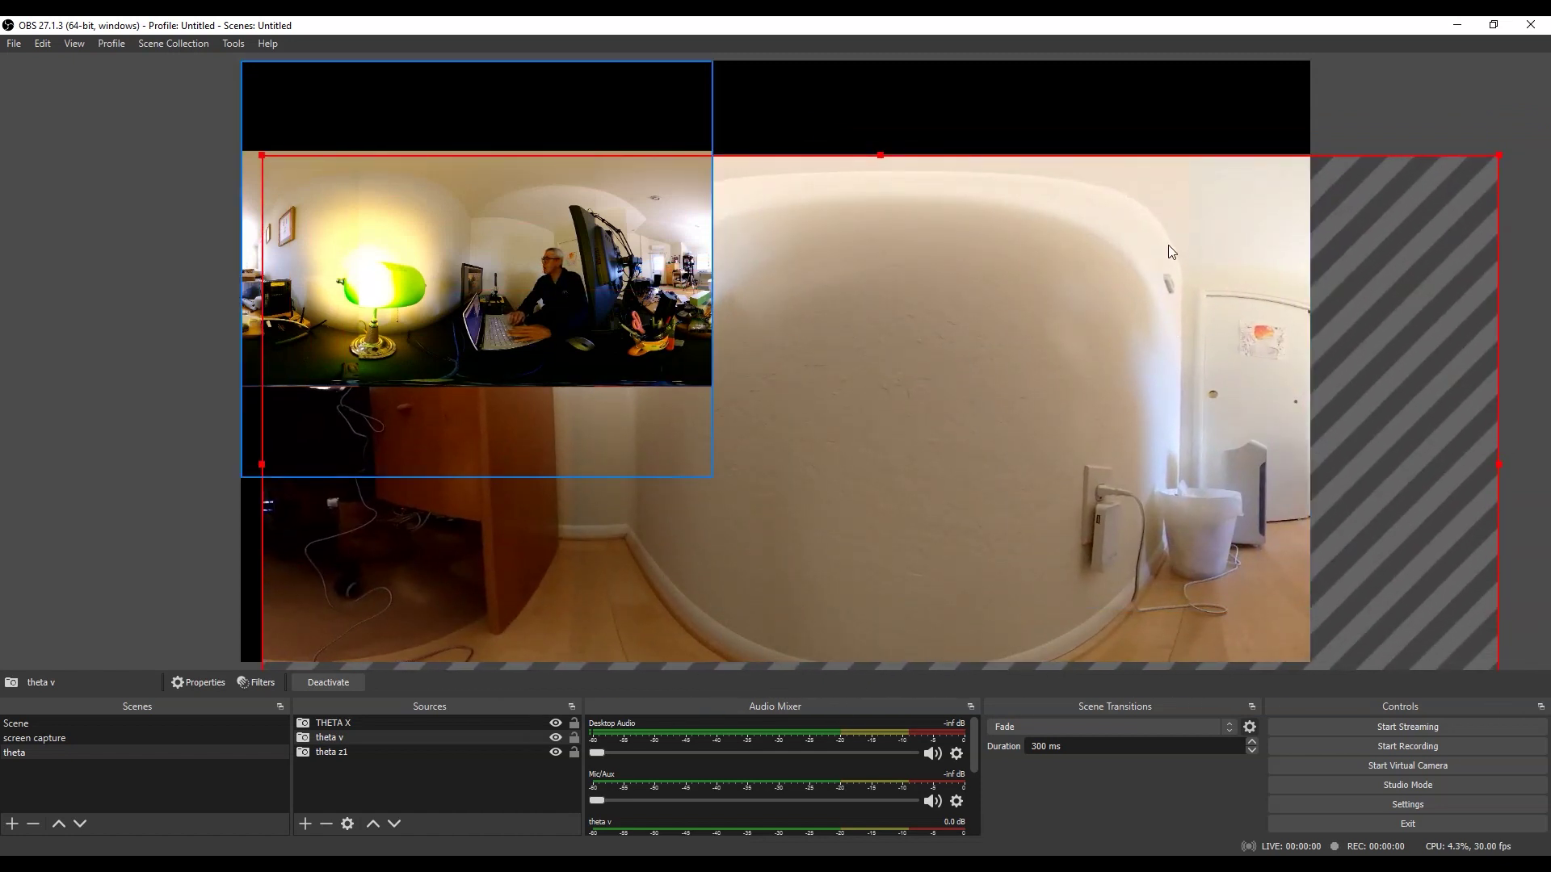
{"action": "left_click_drag", "start_coordinate": [262, 155], "coordinate": [547, 298]}
{"action": "left_click_drag", "start_coordinate": [1022, 536], "coordinate": [731, 344]}
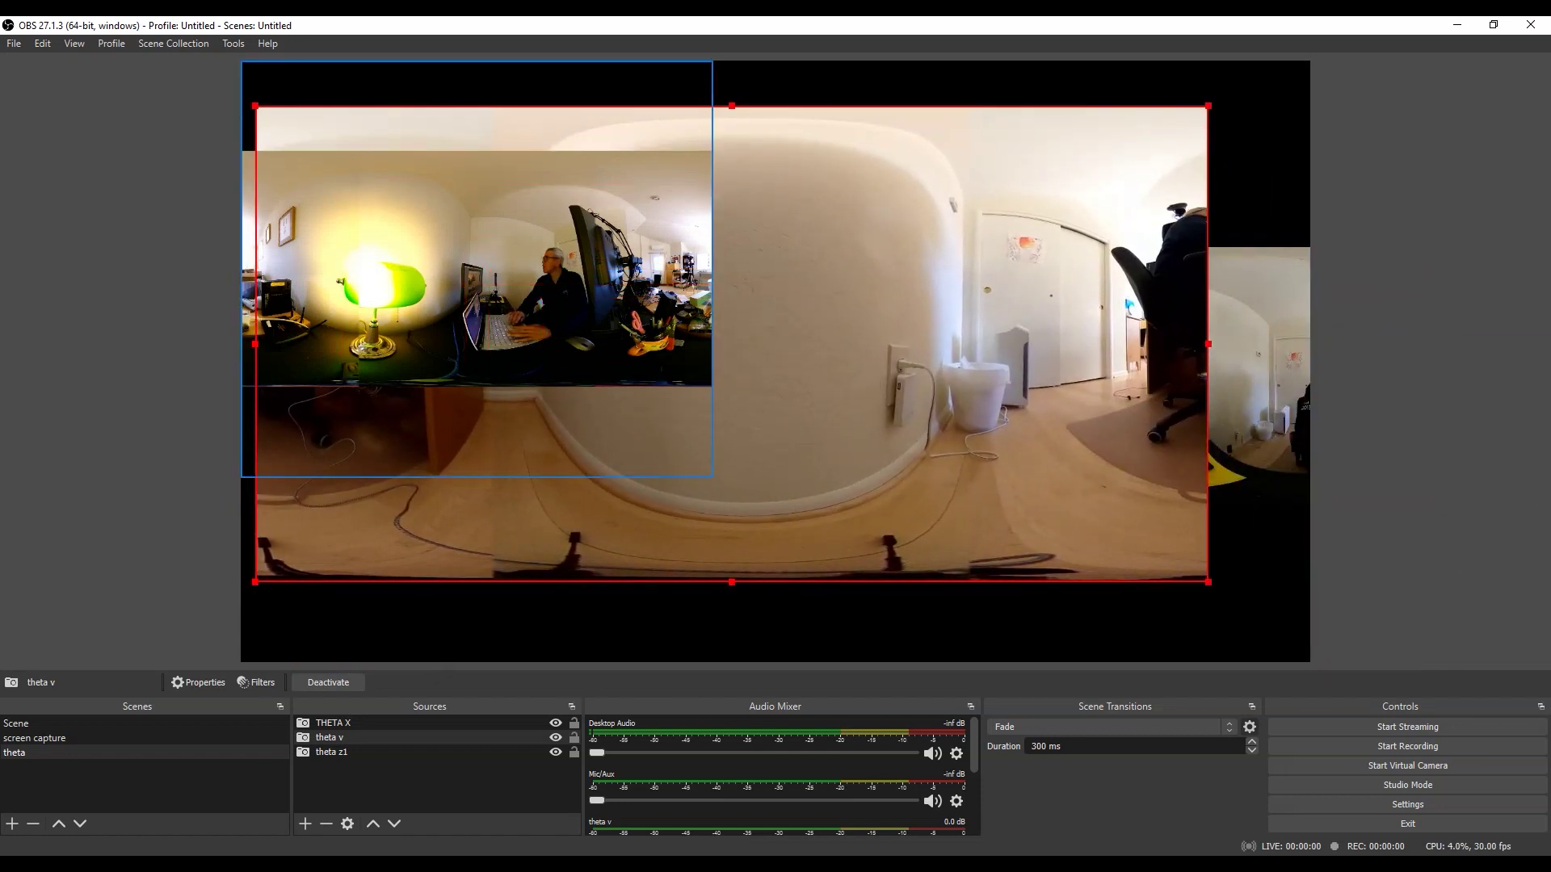
{"action": "left_click", "coordinate": [555, 737]}
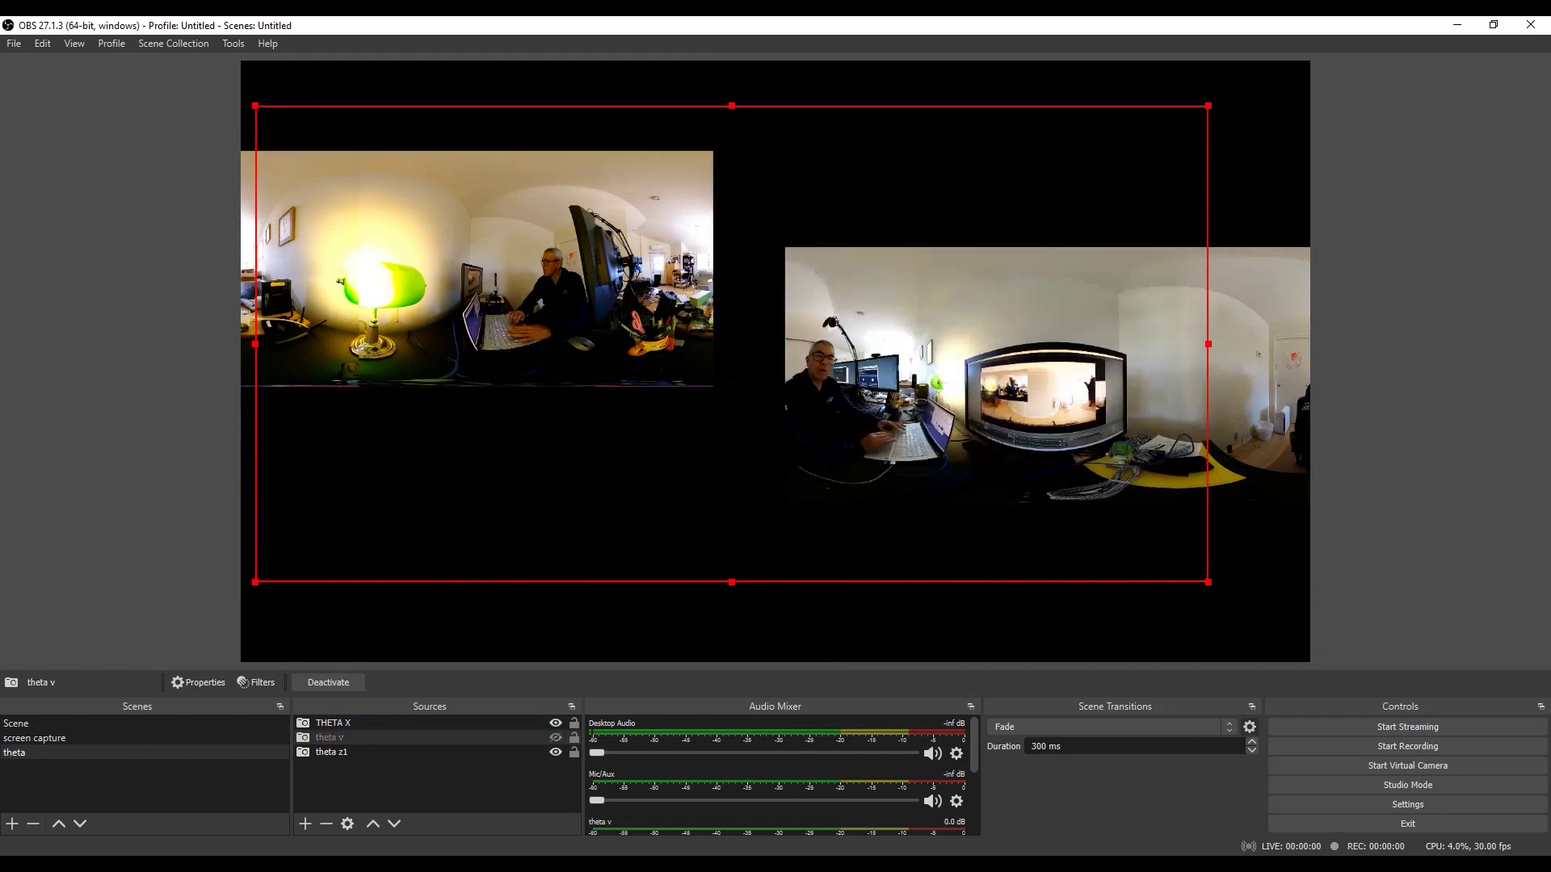
Show the theta v source, enlarge it from its lower-right corner to the canvas's right edge, and hide it again
{"action": "left_click", "coordinate": [554, 737]}
{"action": "left_click", "coordinate": [555, 737]}
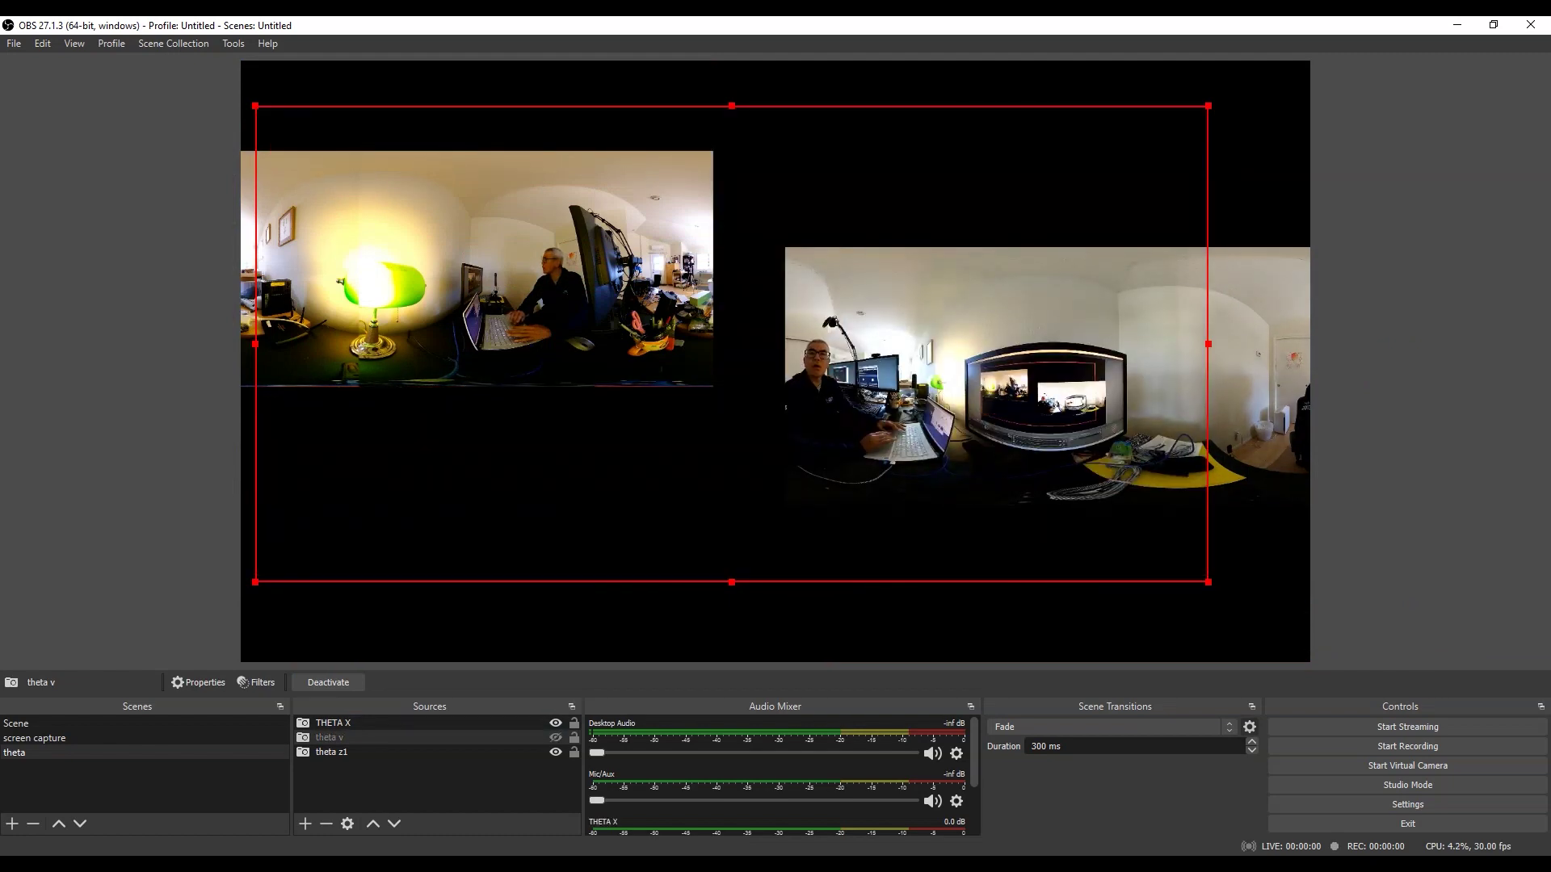
{"action": "left_click", "coordinate": [555, 738]}
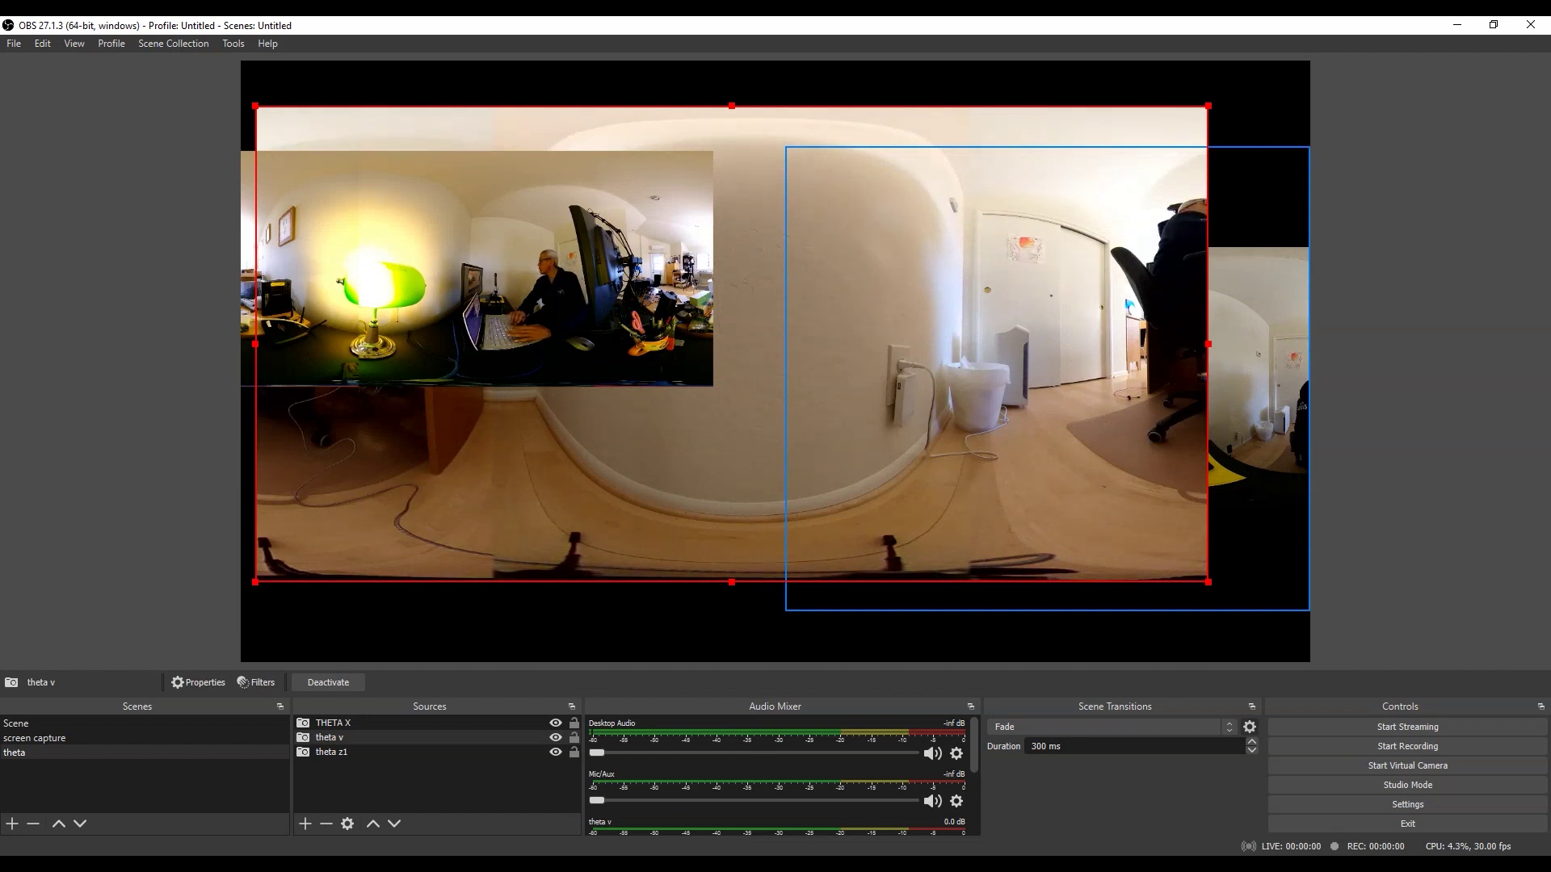
{"action": "left_click_drag", "start_coordinate": [1208, 582], "coordinate": [1307, 632]}
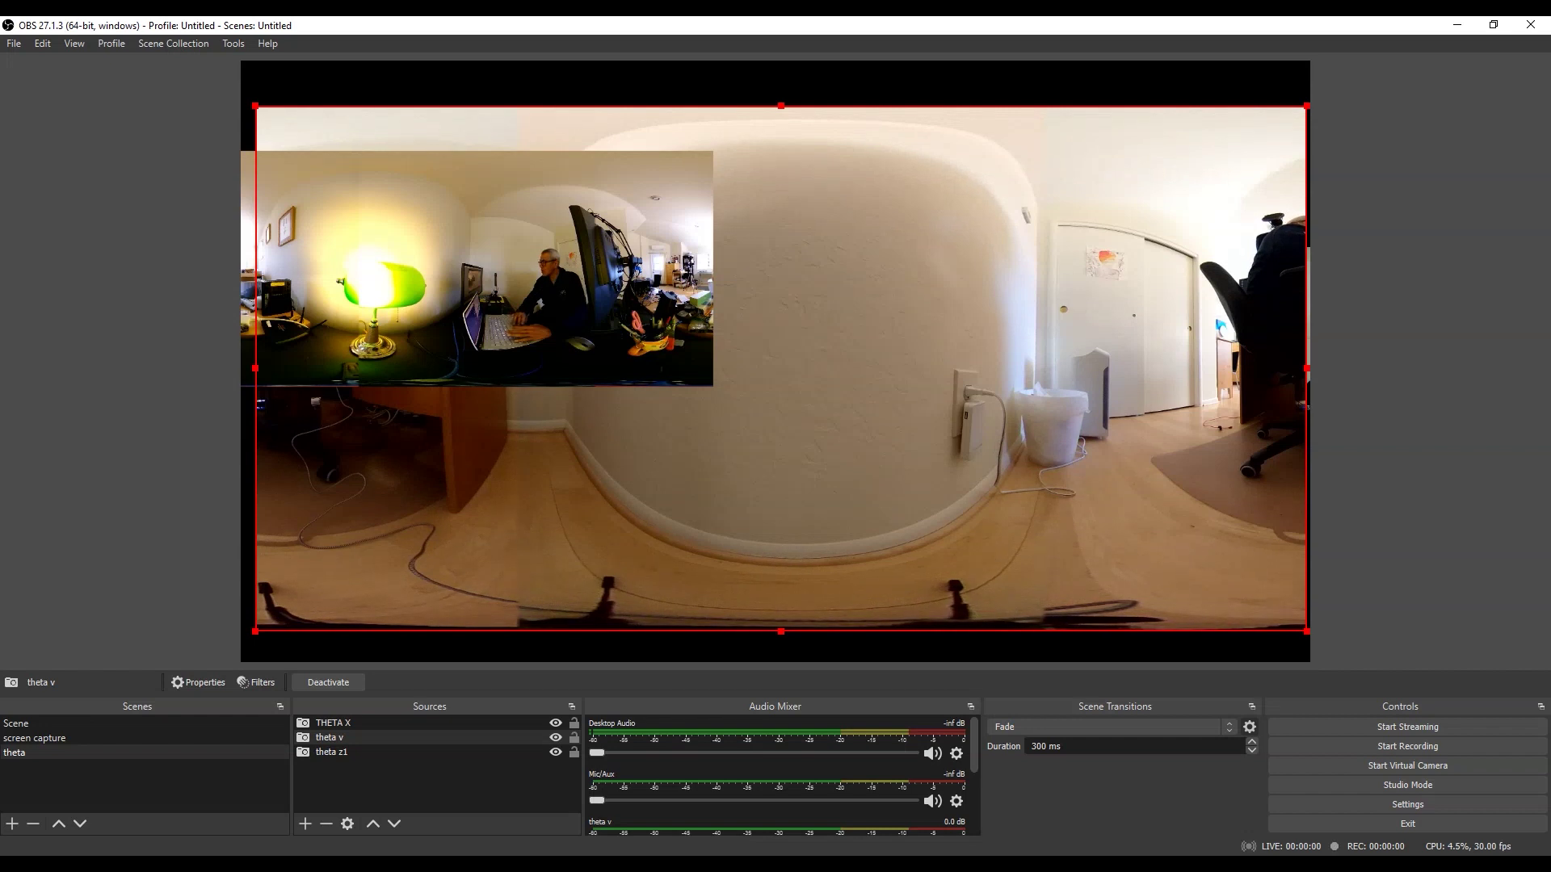
{"action": "left_click", "coordinate": [555, 738]}
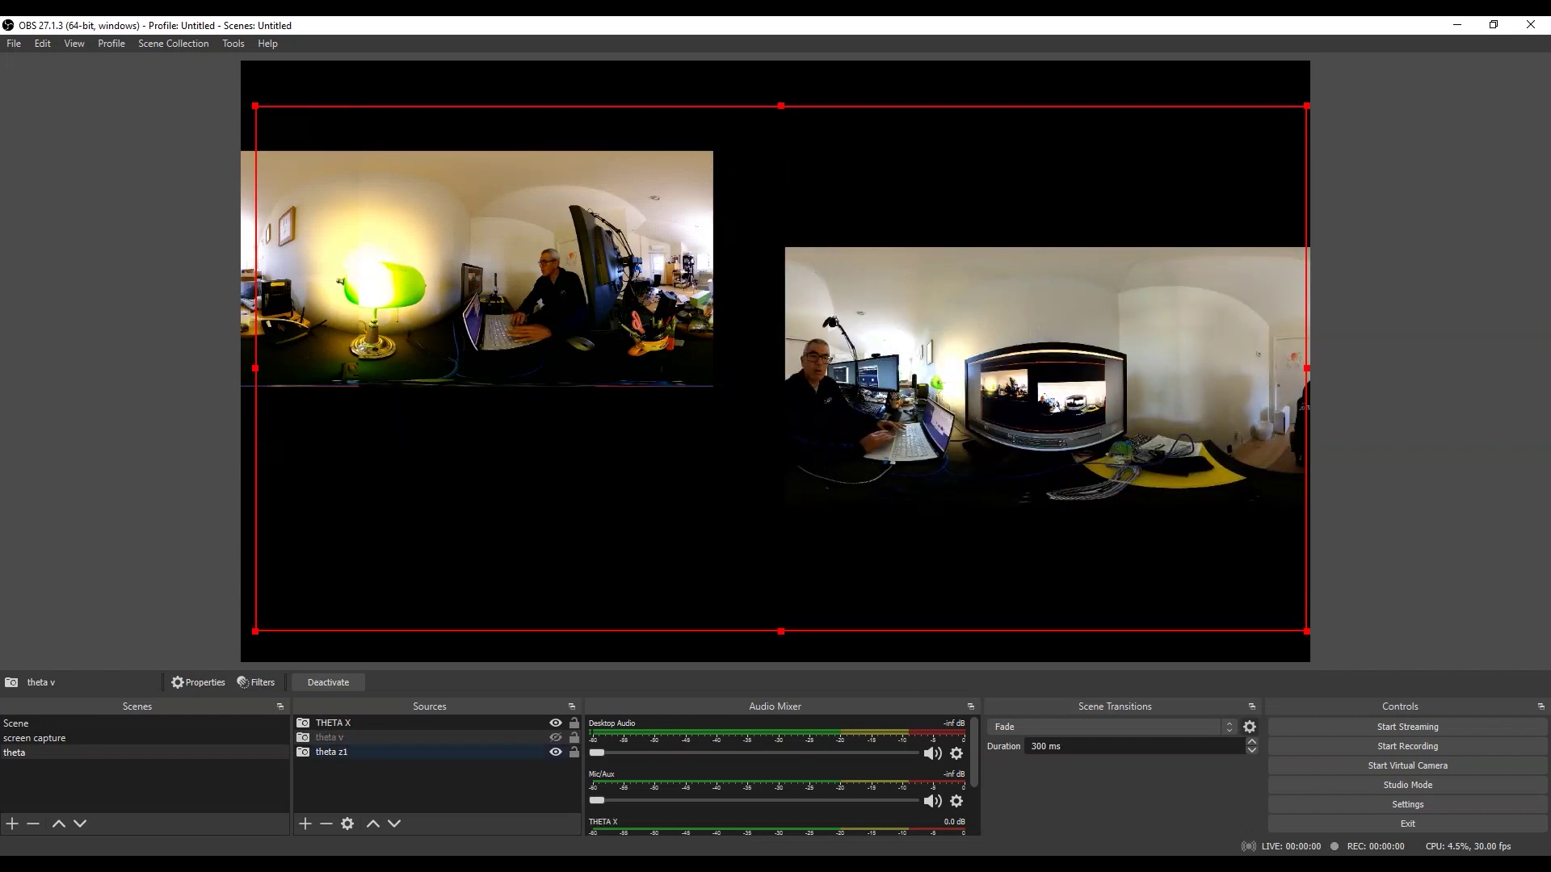
Reorder the theta z1 source above theta v, show theta v behind it, and move the theta z1 image up beside the THETA X view
{"action": "left_click", "coordinate": [428, 752]}
{"action": "left_click_drag", "start_coordinate": [428, 752], "coordinate": [428, 731]}
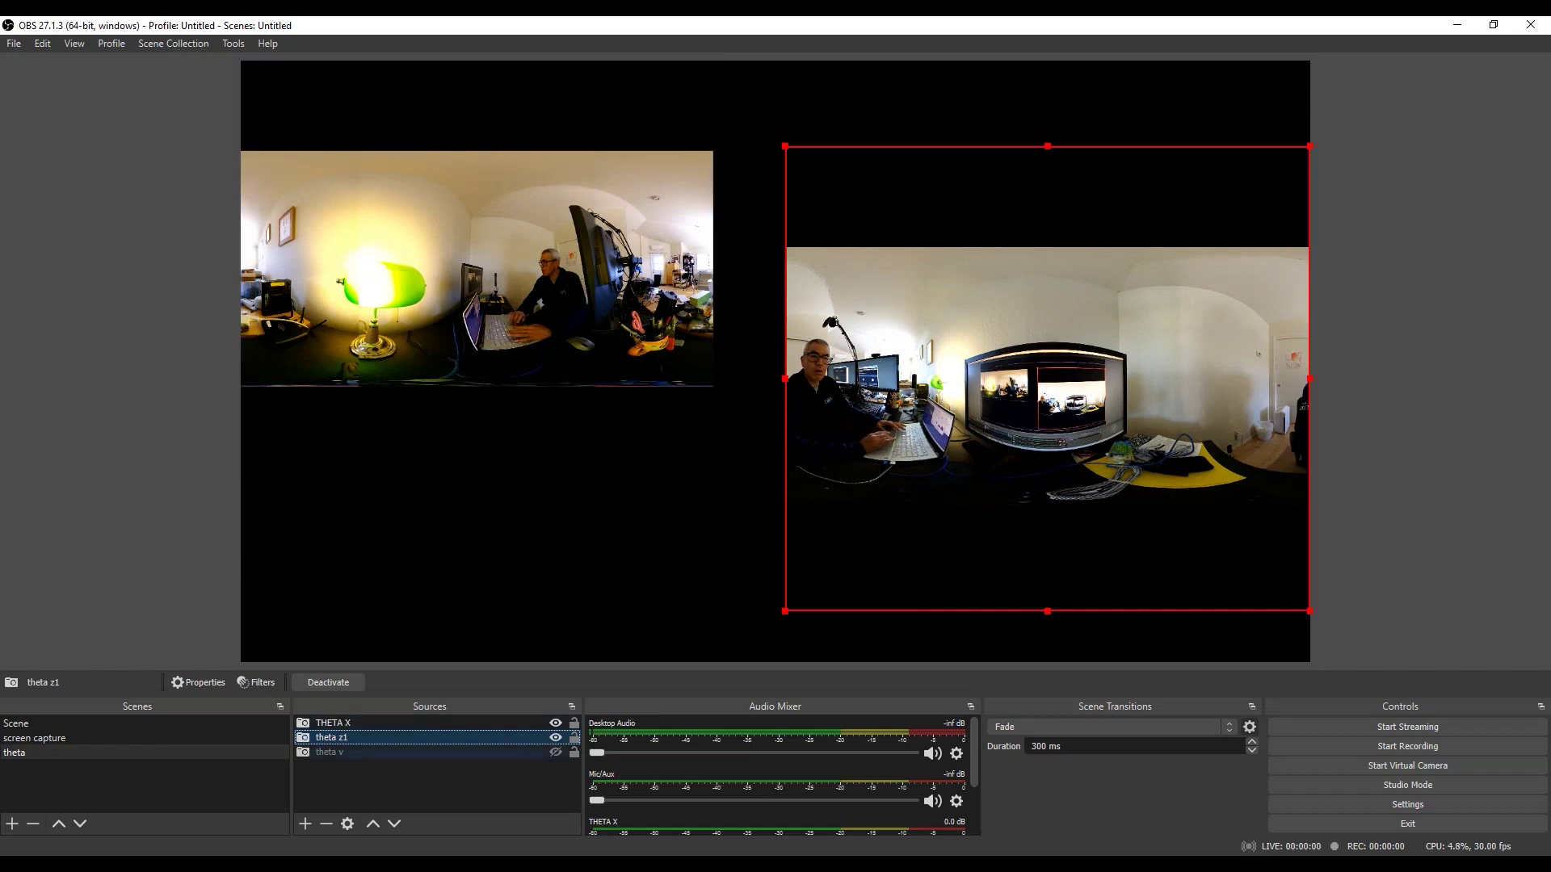
{"action": "left_click", "coordinate": [556, 752]}
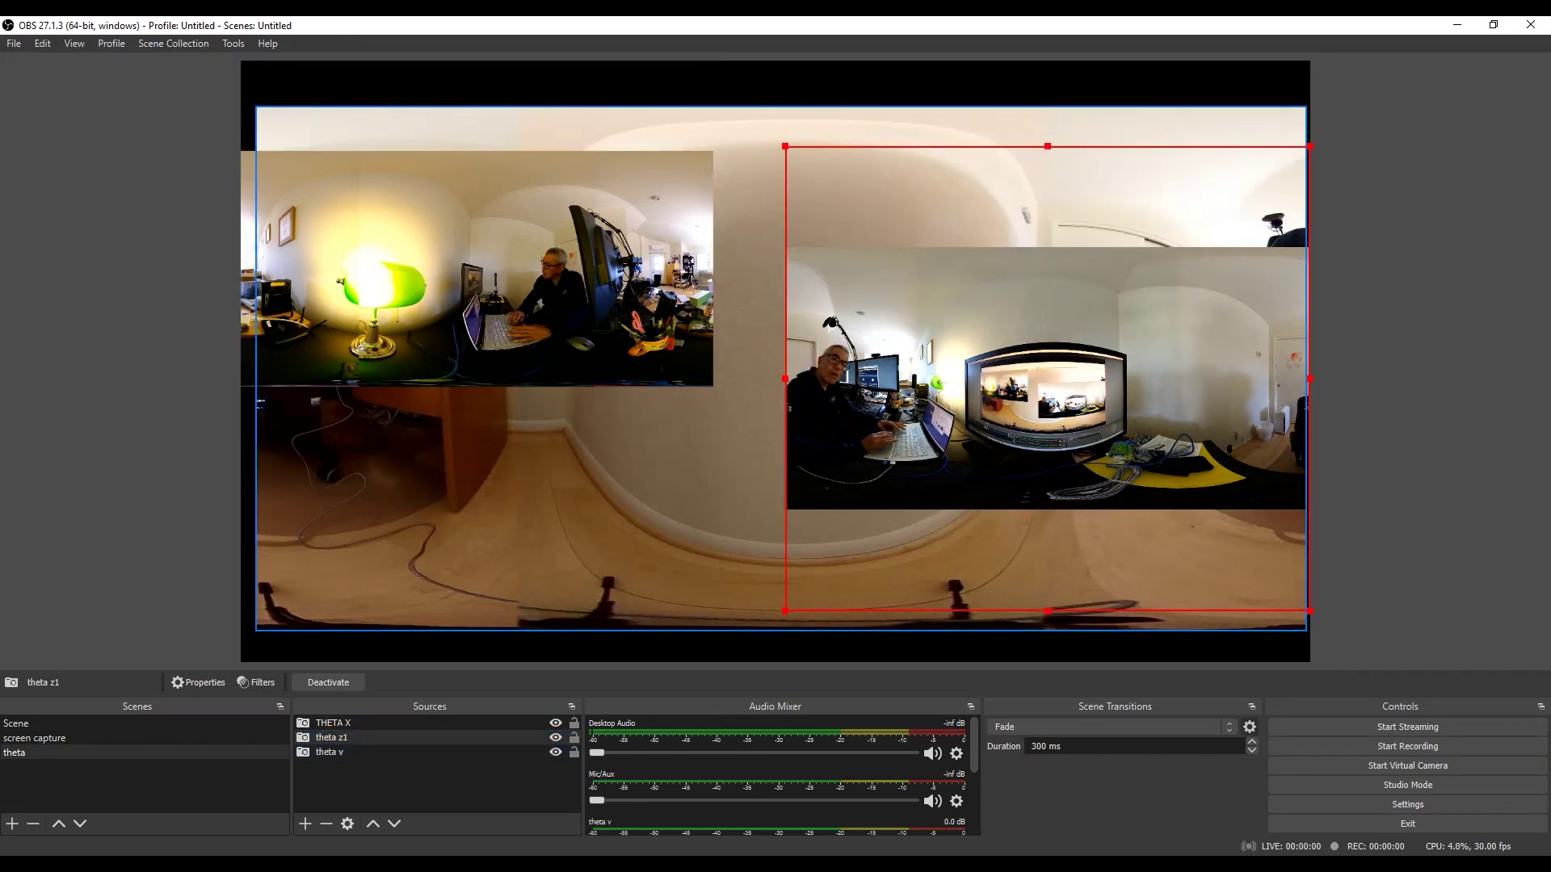
{"action": "left_click_drag", "start_coordinate": [1047, 379], "coordinate": [1015, 273]}
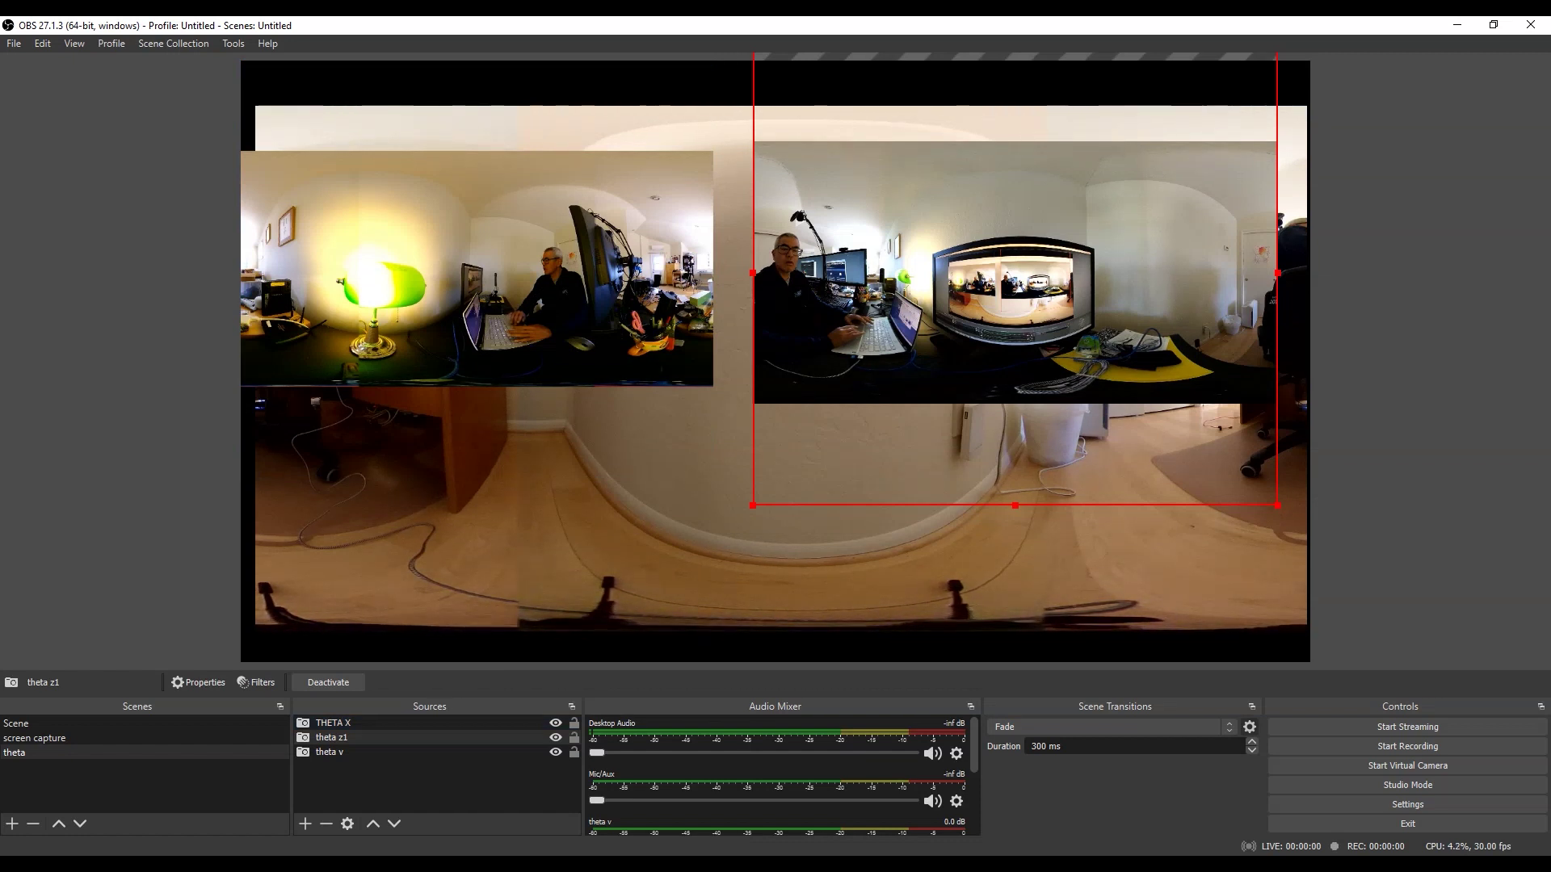
Hide the THETA X and theta z1 sources to leave only theta v, and show both again one after the other
{"action": "left_click", "coordinate": [555, 723]}
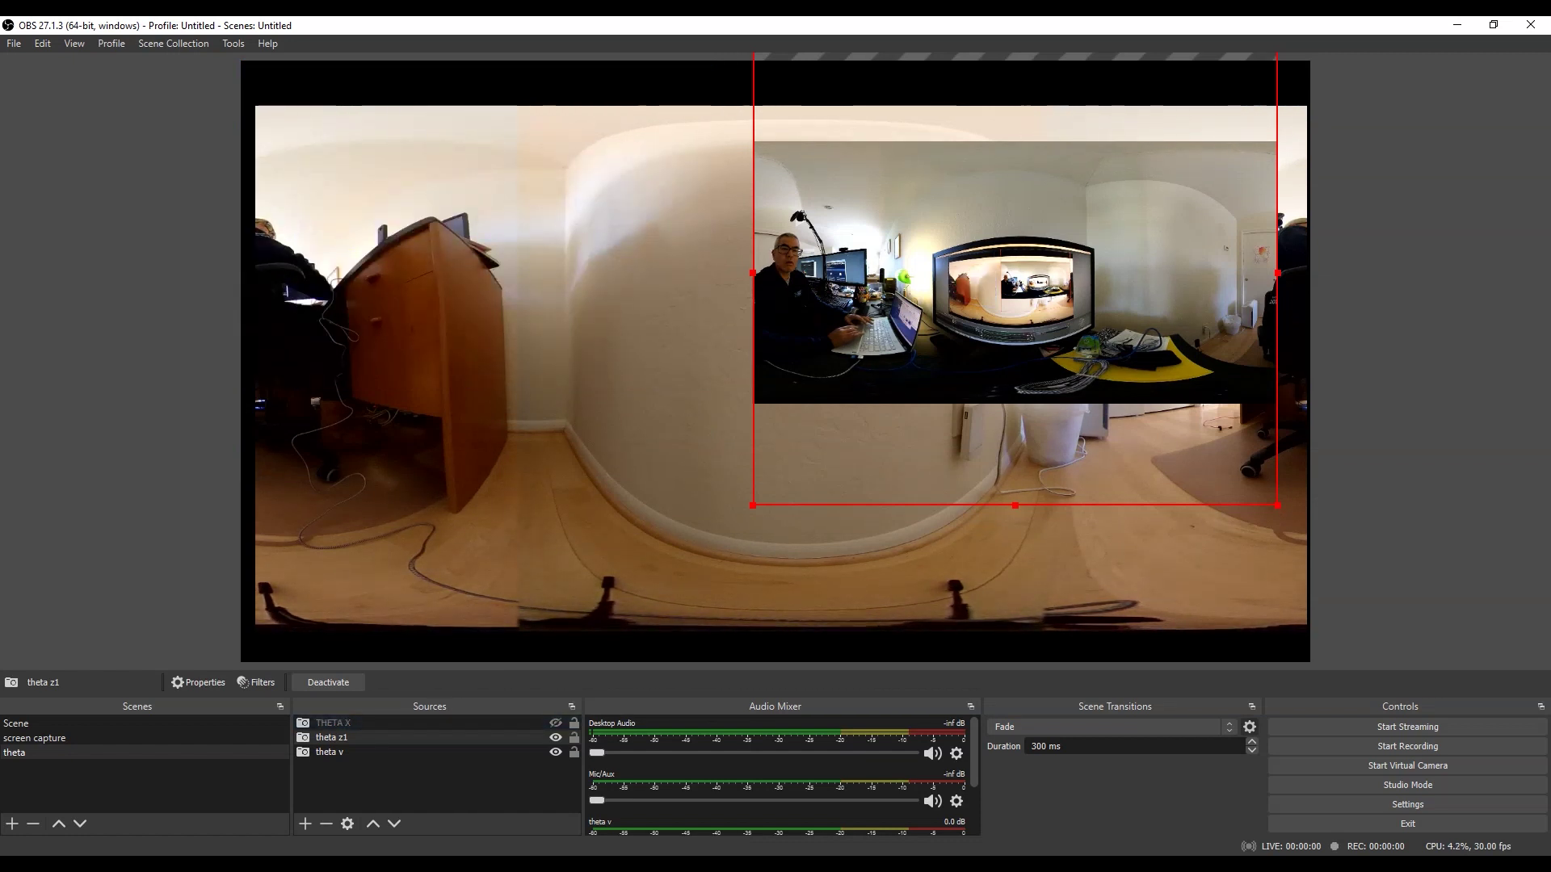
{"action": "left_click", "coordinate": [556, 738]}
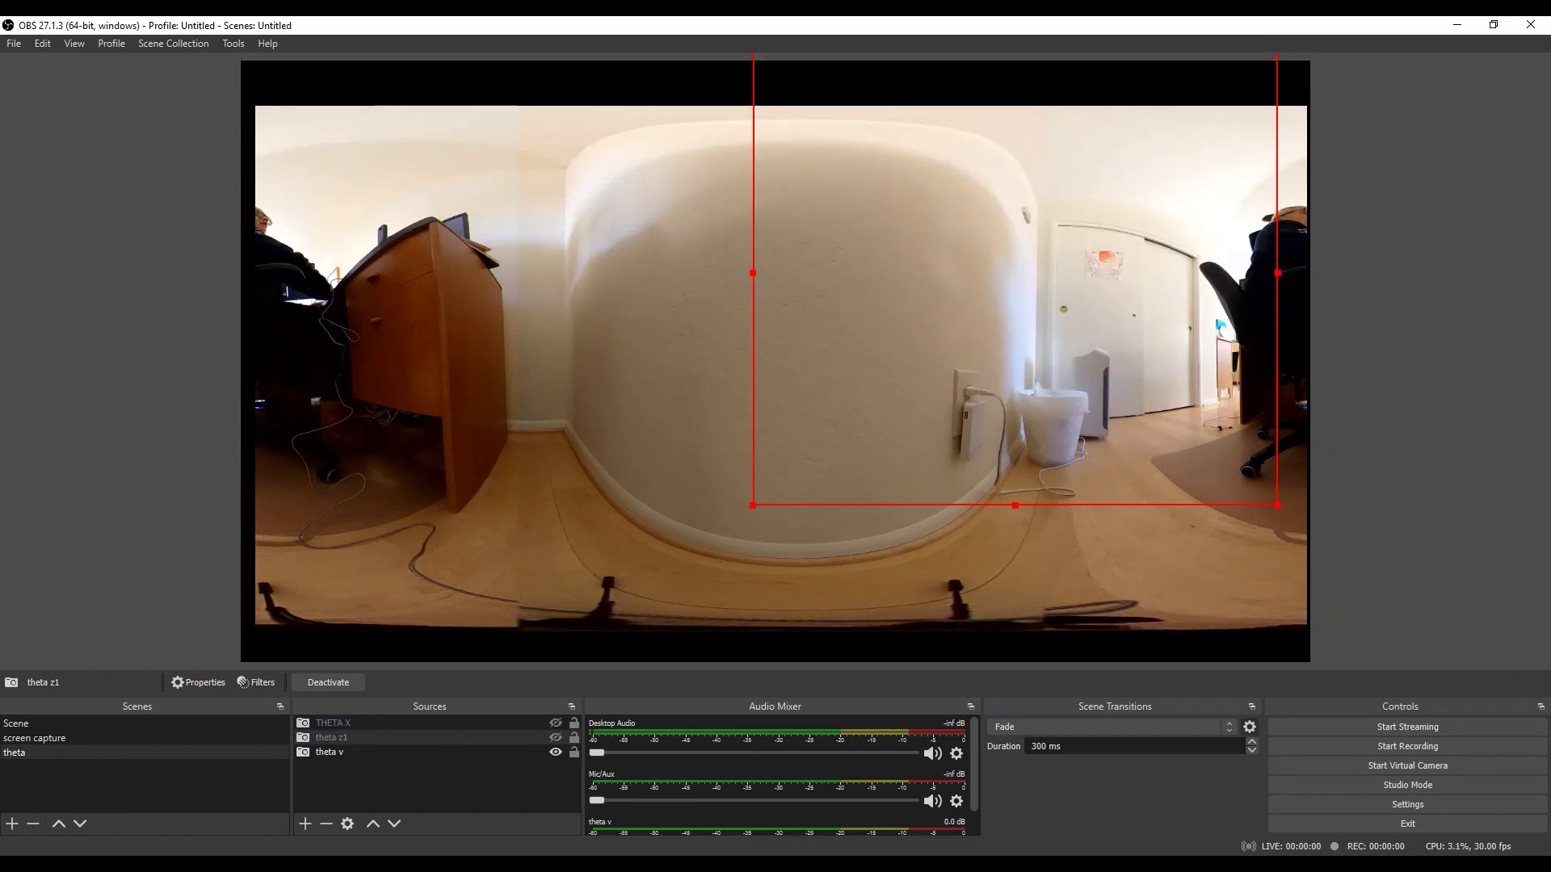
{"action": "left_click", "coordinate": [556, 723]}
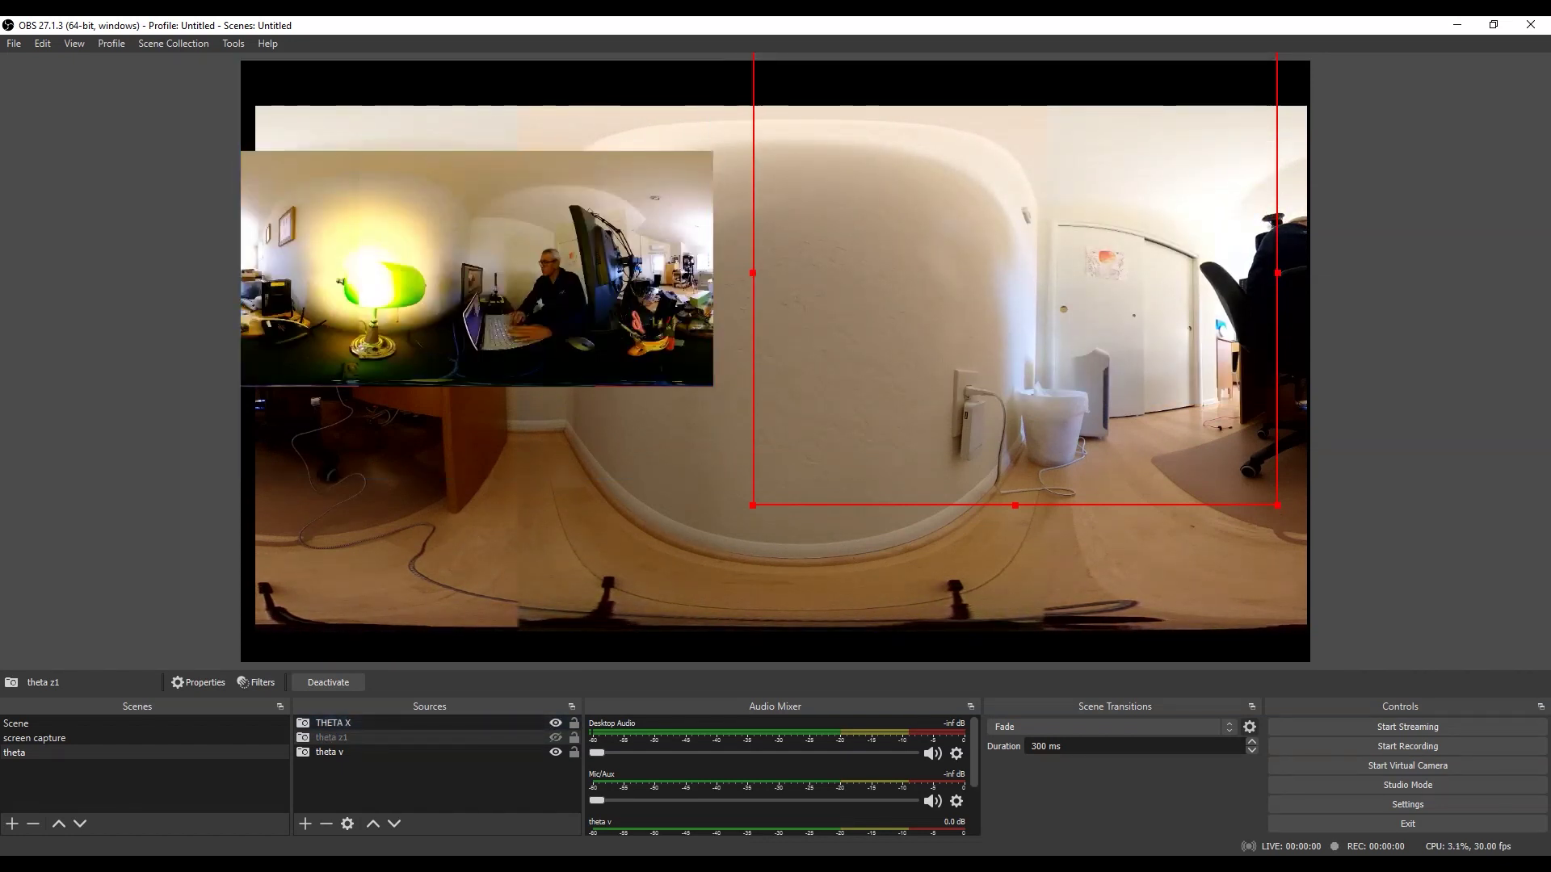
{"action": "left_click", "coordinate": [556, 738]}
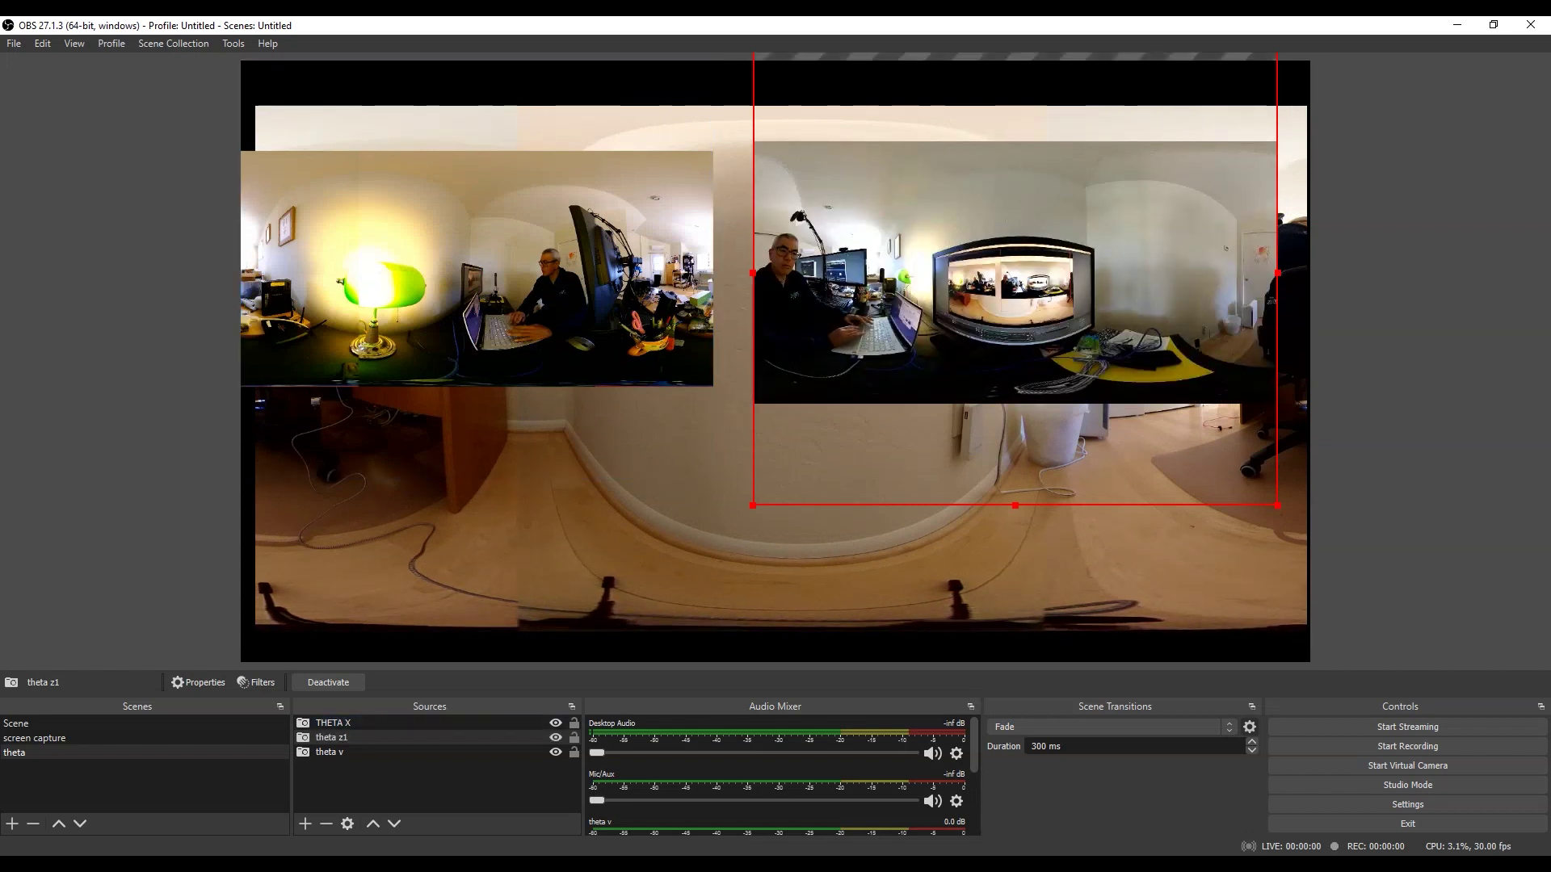